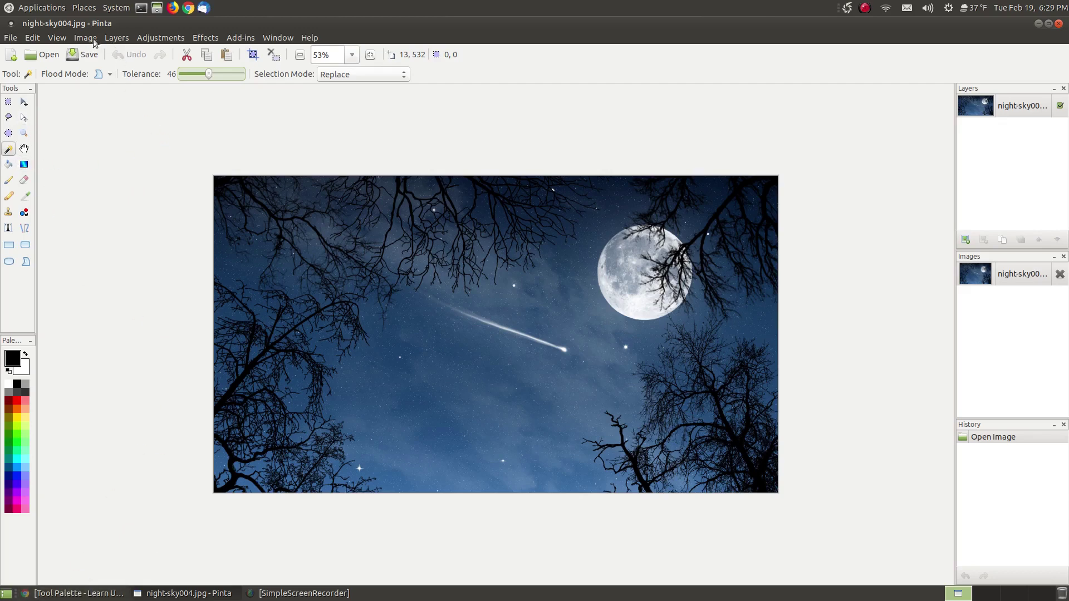
Scale the view of the night-sky photo to best fit the window
{"action": "left_click", "coordinate": [58, 38]}
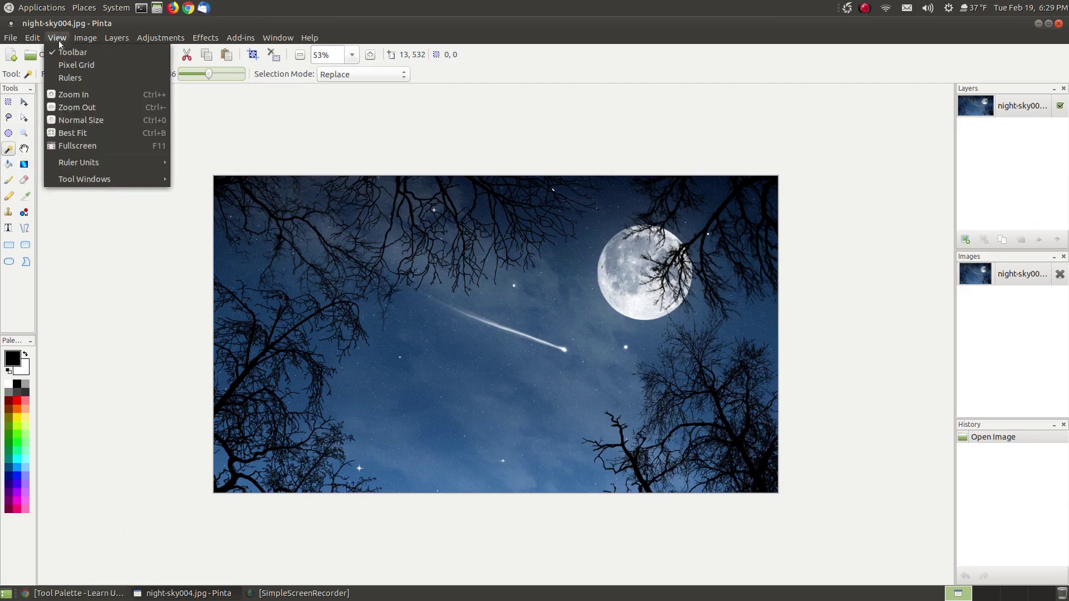
{"action": "left_click", "coordinate": [88, 132]}
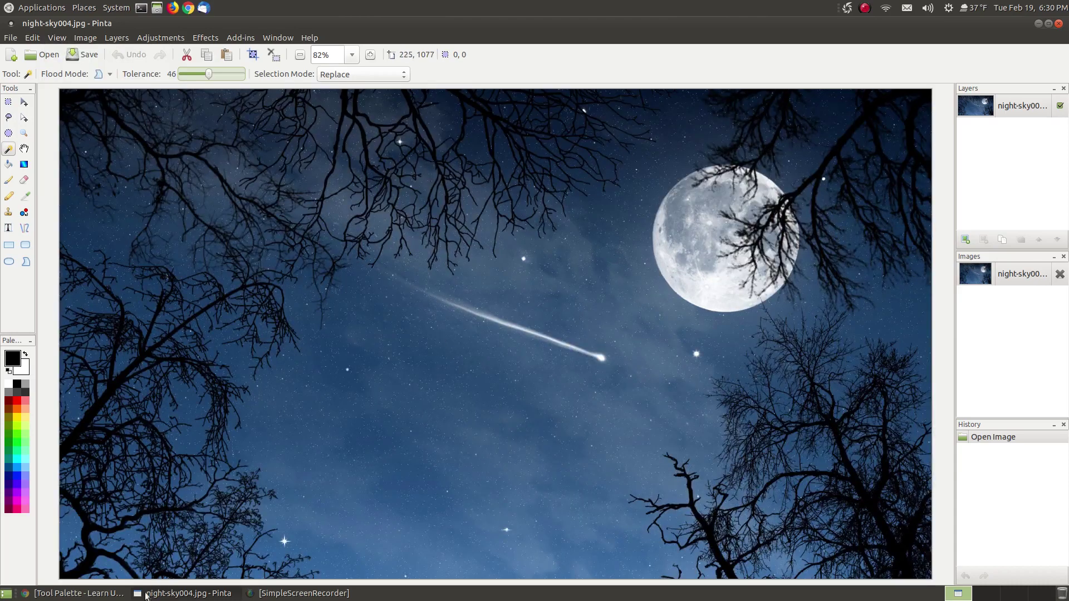
Switch to the browser, look through the Tool Palette page's tool chart and descriptions, and return to Pinta
{"action": "left_click", "coordinate": [69, 595]}
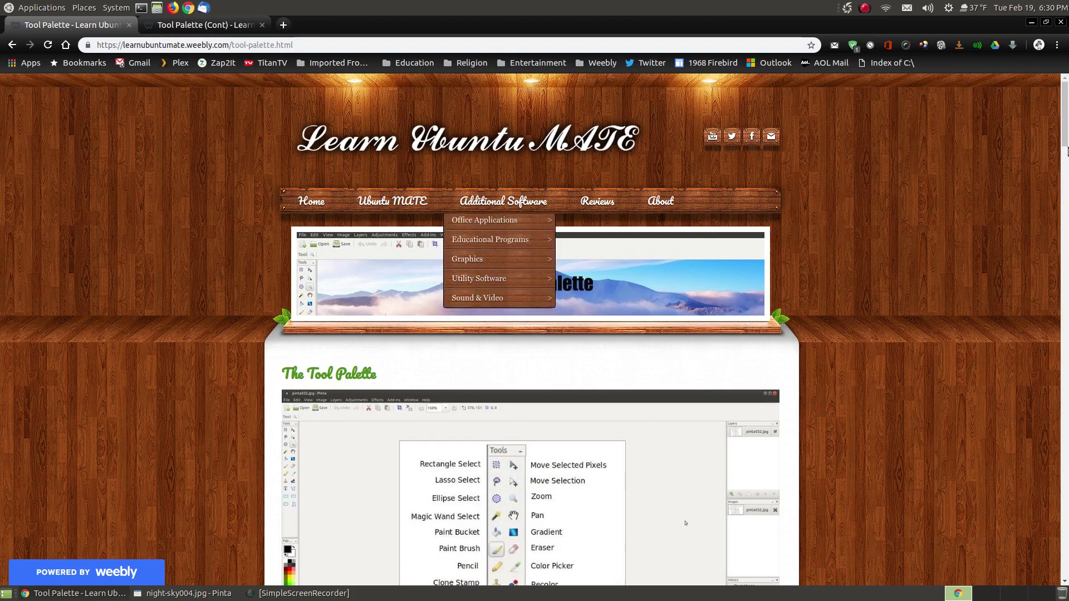
{"action": "scroll", "coordinate": [1066, 140], "scroll_direction": "down", "scroll_amount": 2}
{"action": "left_click_drag", "start_coordinate": [1066, 141], "coordinate": [1065, 157]}
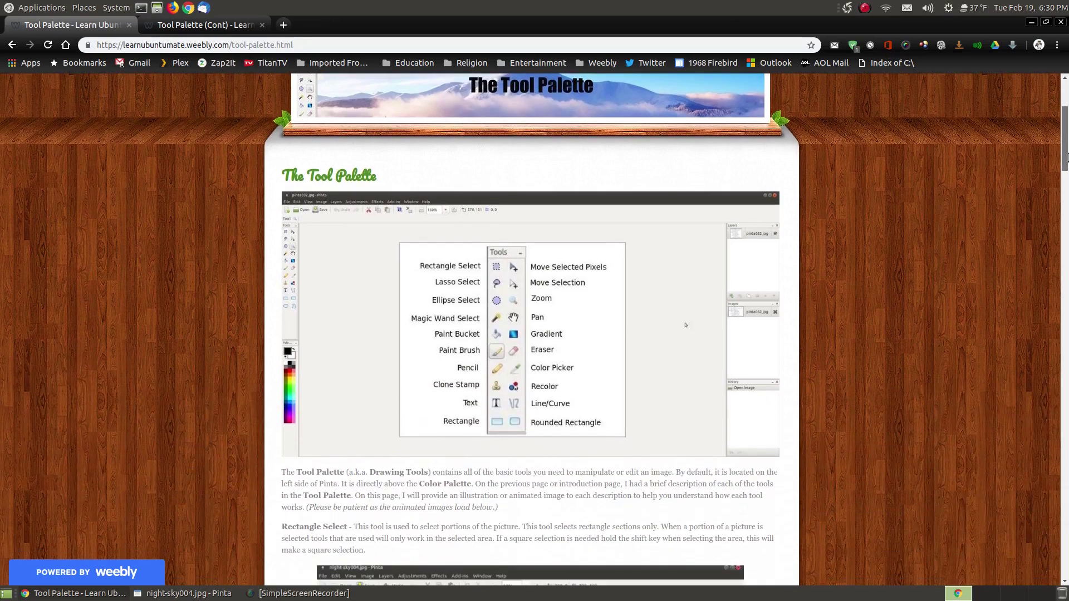
{"action": "scroll", "coordinate": [532, 160], "scroll_direction": "down", "scroll_amount": 2}
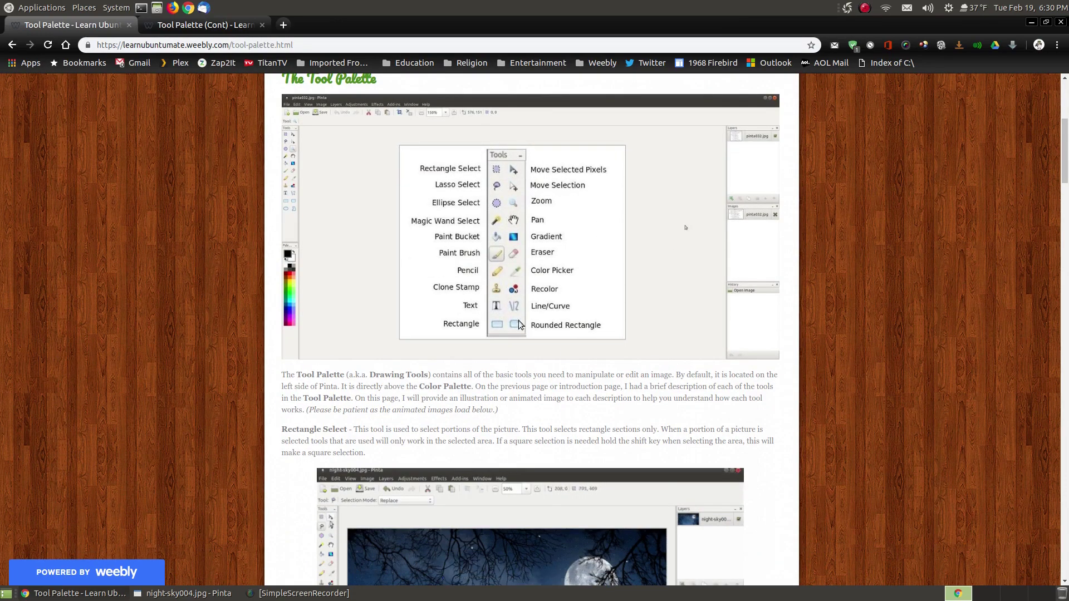
{"action": "scroll", "coordinate": [685, 325], "scroll_direction": "down", "scroll_amount": 5}
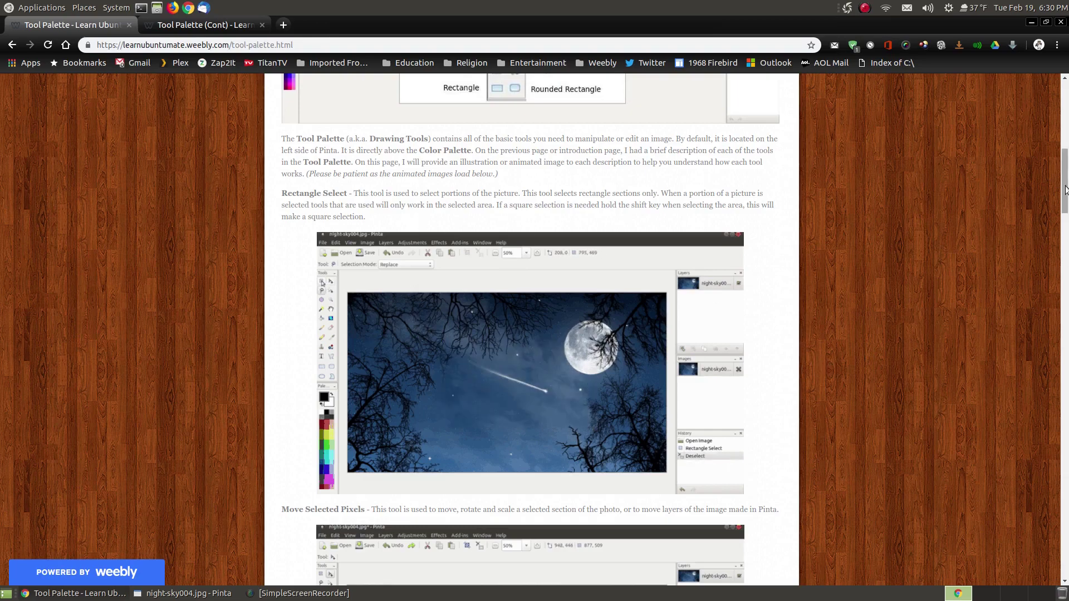
{"action": "left_click", "coordinate": [1065, 284]}
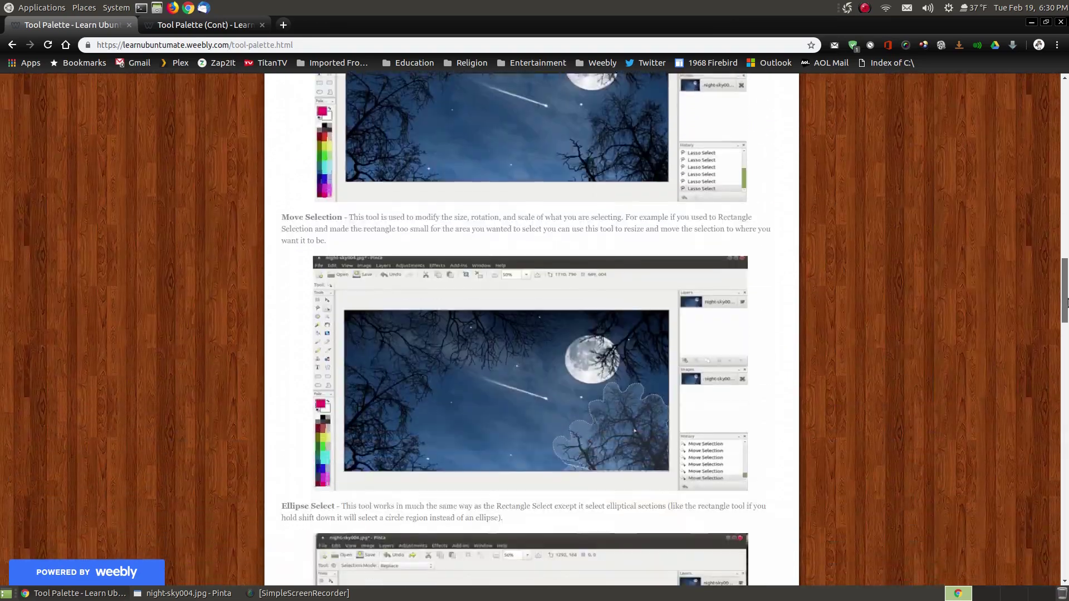
{"action": "left_click_drag", "start_coordinate": [1065, 303], "coordinate": [1063, 158]}
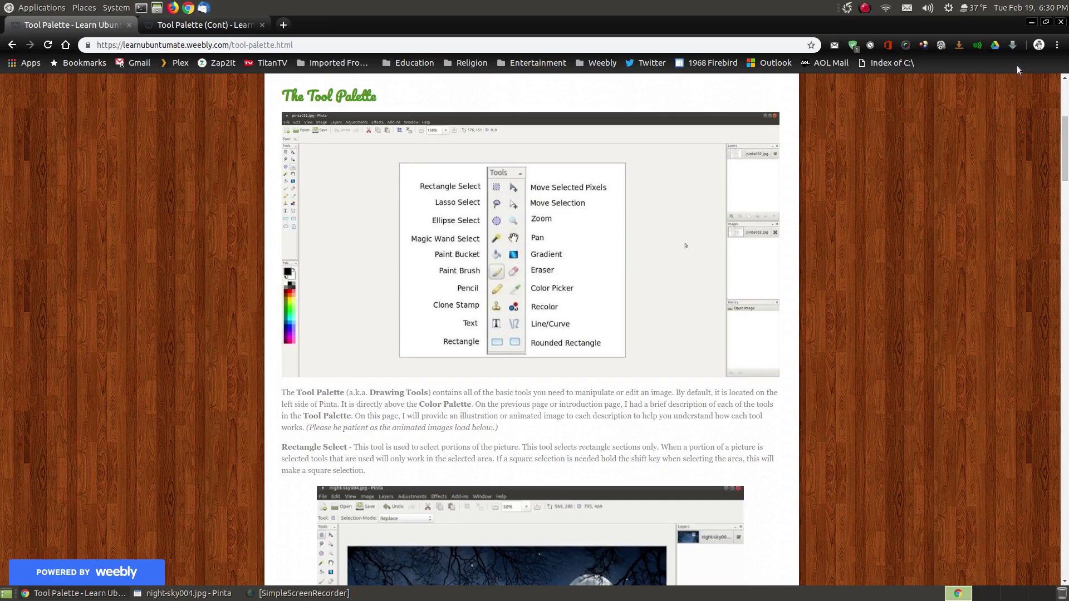
{"action": "left_click", "coordinate": [1031, 22]}
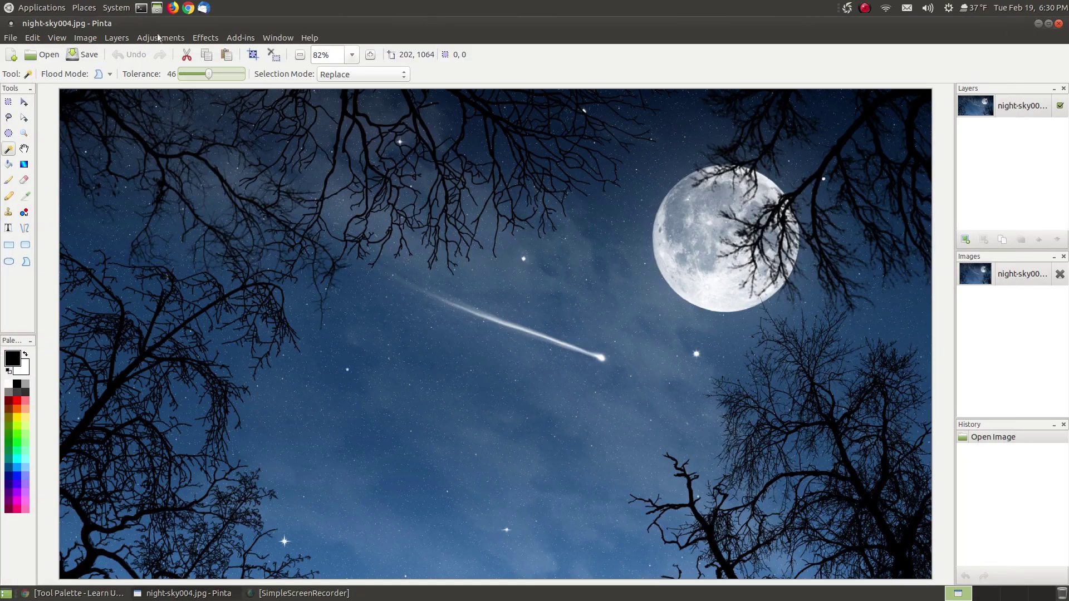
Draw a rectangular selection about 640 by 328 pixels around the shooting star with Rectangle Select
{"action": "left_click", "coordinate": [8, 181]}
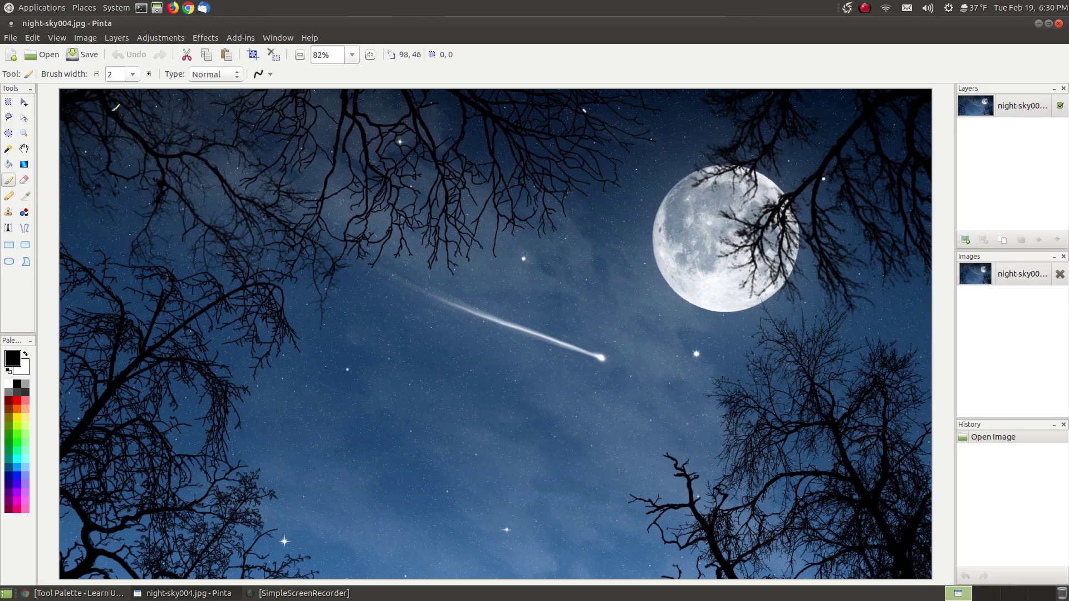
{"action": "left_click", "coordinate": [9, 102]}
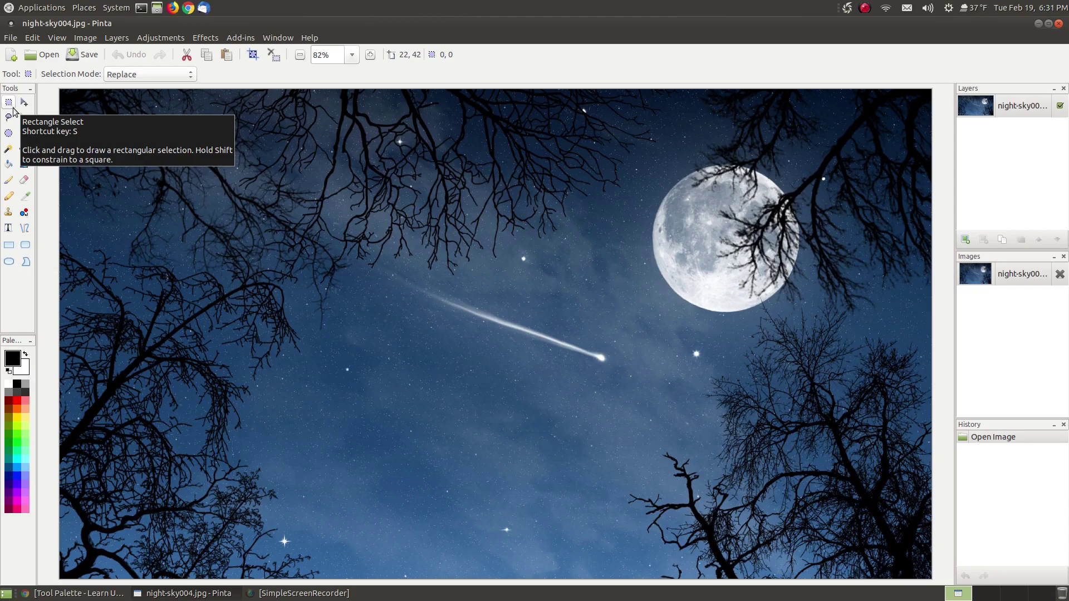
{"action": "left_click_drag", "start_coordinate": [366, 252], "coordinate": [539, 344]}
{"action": "left_click_drag", "start_coordinate": [626, 387], "coordinate": [657, 401]}
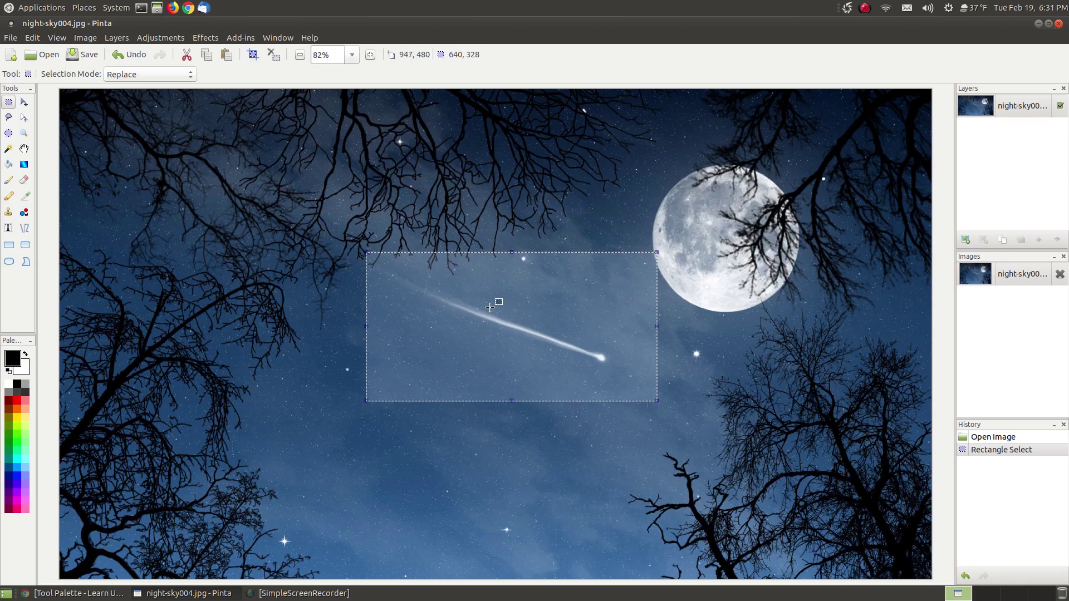
Paint freehand black strokes 2 pixels wide across the rectangular selection with the Paintbrush, and undo them
{"action": "left_click", "coordinate": [9, 181]}
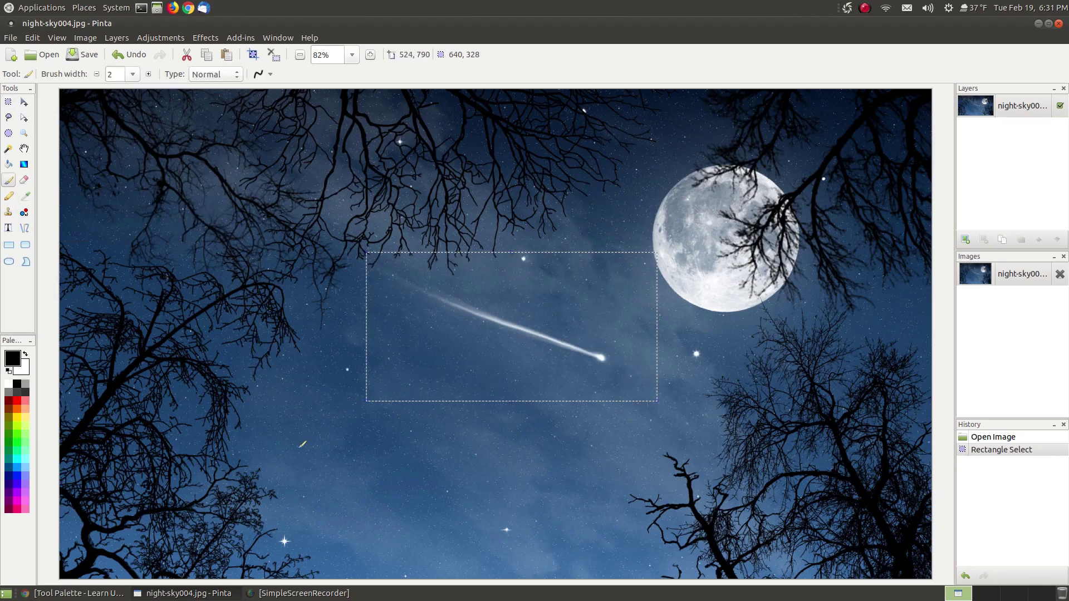
{"action": "mouse_move", "coordinate": [459, 461]}
{"action": "left_mouse_down"}
{"action": "mouse_move", "coordinate": [504, 246]}
{"action": "mouse_move", "coordinate": [528, 194]}
{"action": "mouse_move", "coordinate": [593, 500]}
{"action": "mouse_move", "coordinate": [610, 277]}
{"action": "mouse_move", "coordinate": [599, 116]}
{"action": "mouse_move", "coordinate": [537, 172]}
{"action": "mouse_move", "coordinate": [406, 373]}
{"action": "mouse_move", "coordinate": [381, 454]}
{"action": "mouse_move", "coordinate": [471, 347]}
{"action": "mouse_move", "coordinate": [547, 187]}
{"action": "mouse_move", "coordinate": [625, 258]}
{"action": "mouse_move", "coordinate": [646, 331]}
{"action": "mouse_move", "coordinate": [385, 312]}
{"action": "mouse_move", "coordinate": [338, 345]}
{"action": "mouse_move", "coordinate": [667, 325]}
{"action": "left_mouse_up"}
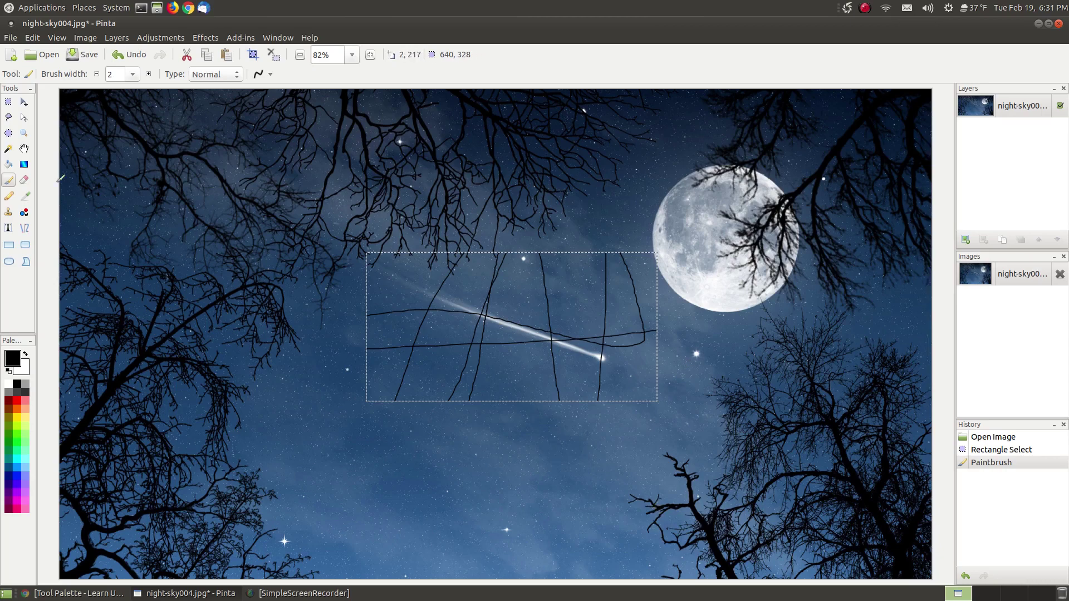
{"action": "left_click", "coordinate": [121, 58]}
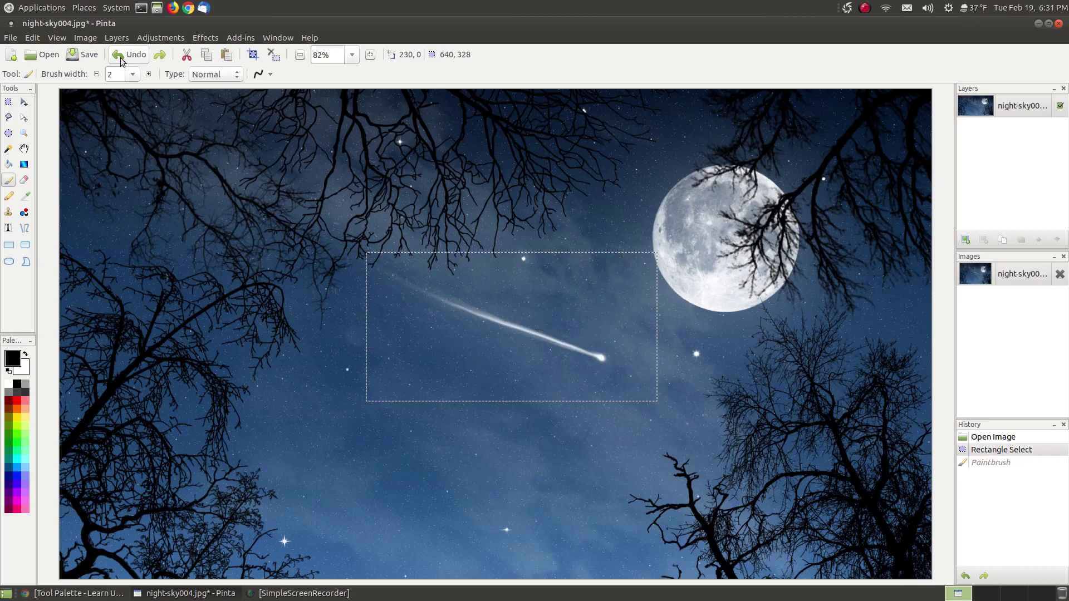
Move the selected shooting-star pixels up and to the left with Move Selected Pixels, and undo the move
{"action": "left_click", "coordinate": [24, 104]}
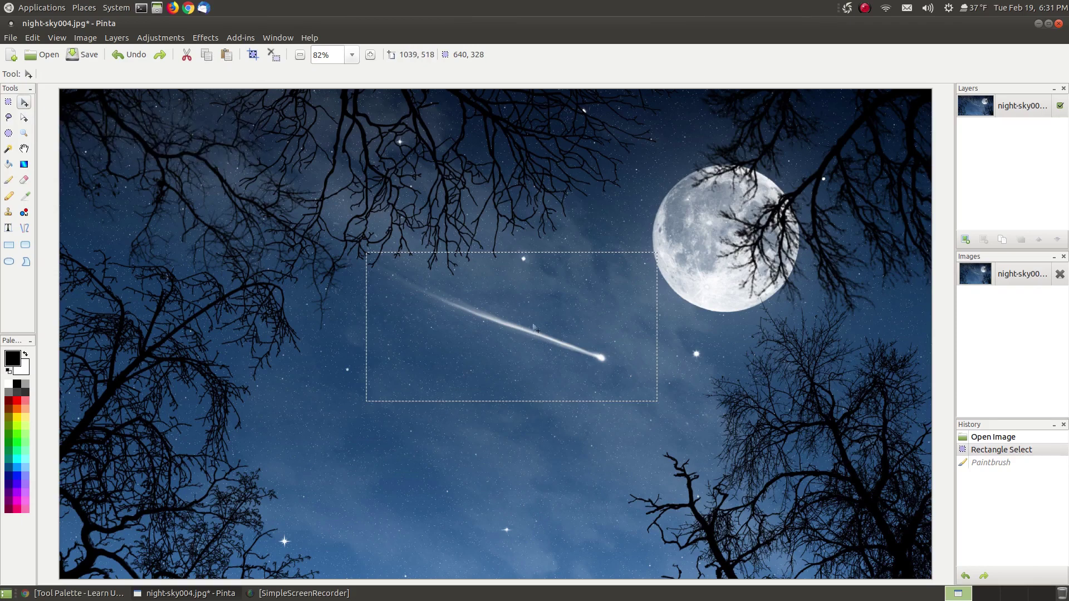
{"action": "left_click_drag", "start_coordinate": [529, 325], "coordinate": [377, 259]}
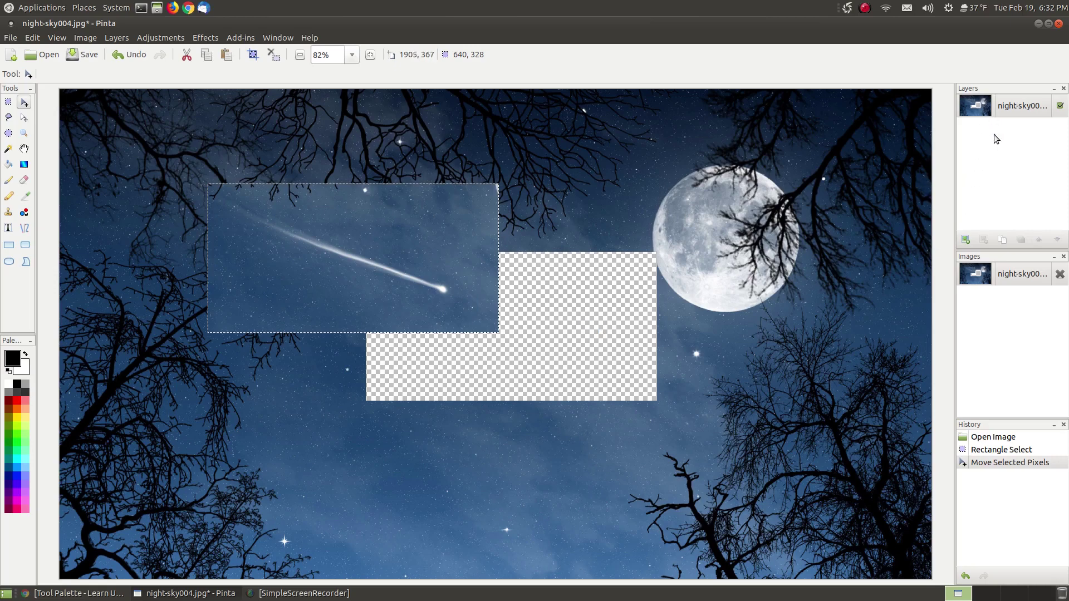
{"action": "left_click", "coordinate": [501, 139]}
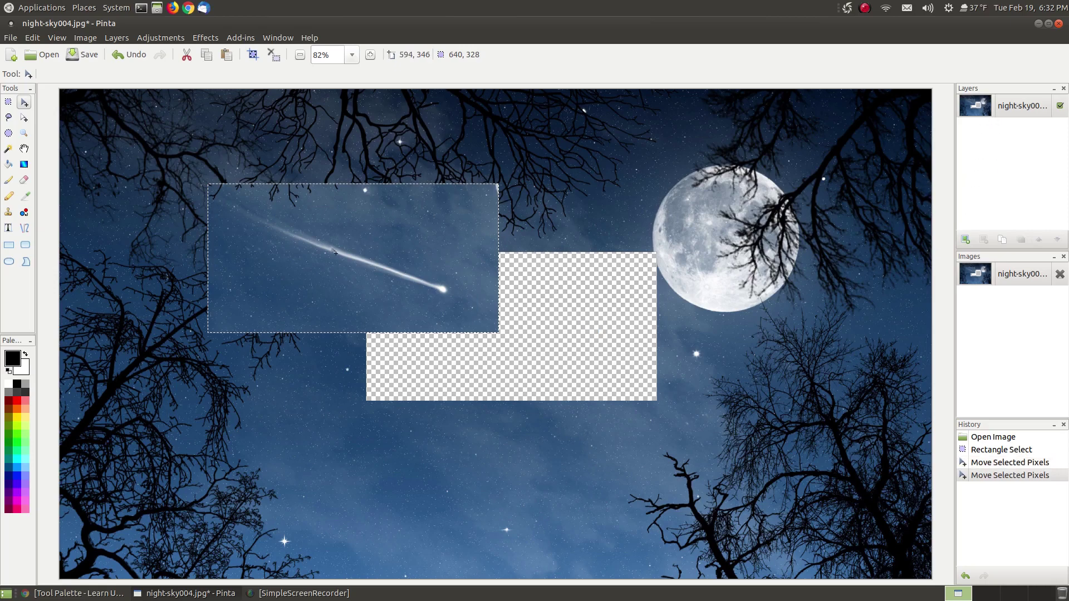
{"action": "left_click", "coordinate": [124, 56]}
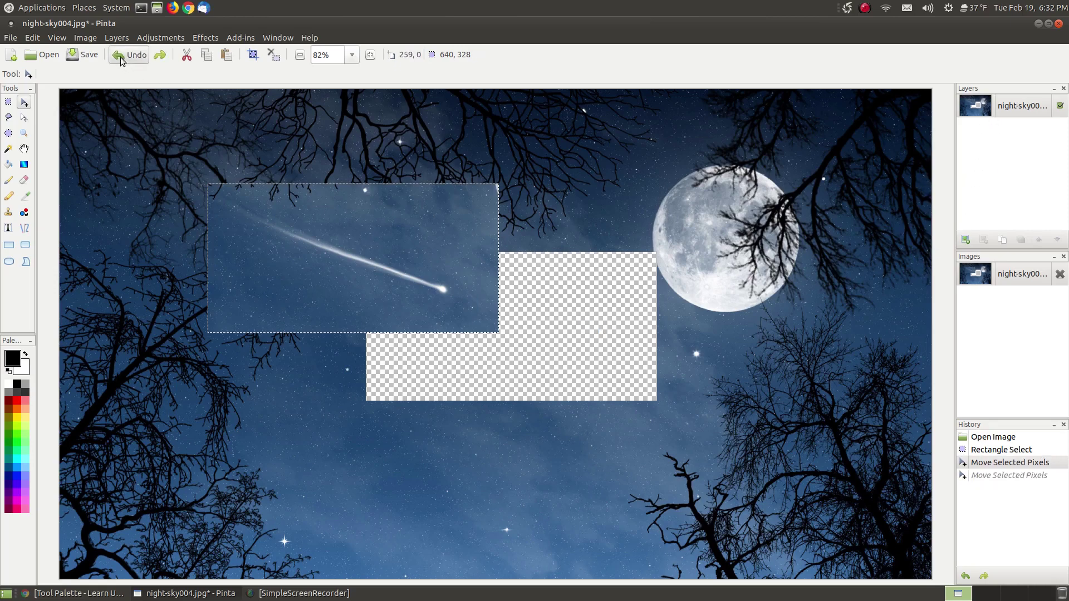
{"action": "left_click", "coordinate": [124, 56]}
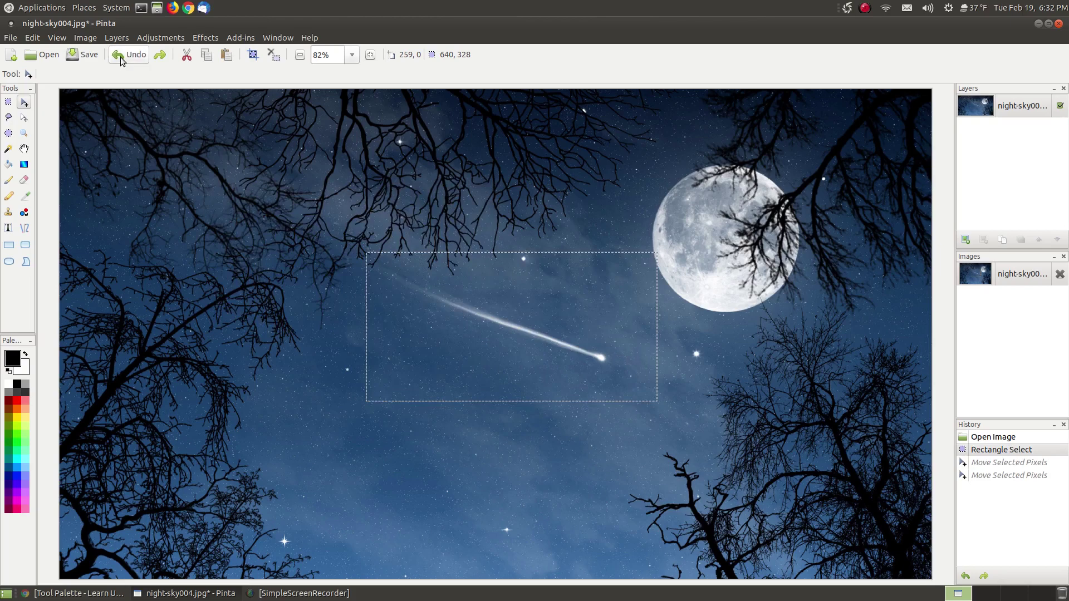
Draw a freehand lasso selection about 696 by 624 pixels around the tree at the photo's lower right
{"action": "left_click", "coordinate": [8, 118]}
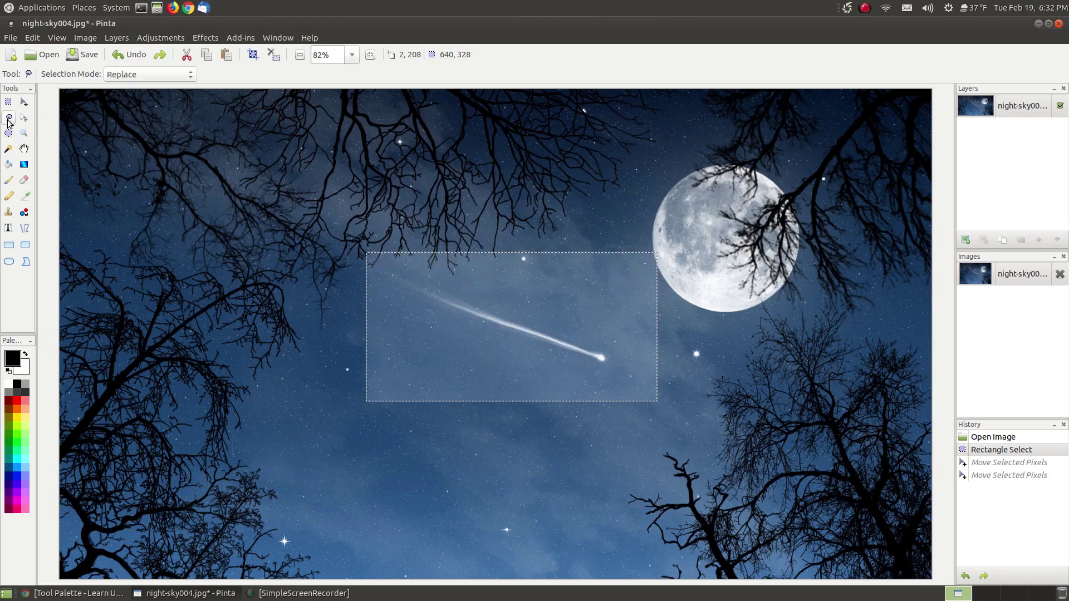
{"action": "mouse_move", "coordinate": [696, 557]}
{"action": "left_mouse_down"}
{"action": "mouse_move", "coordinate": [621, 513]}
{"action": "mouse_move", "coordinate": [615, 484]}
{"action": "mouse_move", "coordinate": [648, 470]}
{"action": "mouse_move", "coordinate": [665, 481]}
{"action": "mouse_move", "coordinate": [675, 468]}
{"action": "mouse_move", "coordinate": [668, 440]}
{"action": "mouse_move", "coordinate": [713, 456]}
{"action": "mouse_move", "coordinate": [723, 430]}
{"action": "left_mouse_up"}
{"action": "mouse_move", "coordinate": [715, 386]}
{"action": "left_mouse_down"}
{"action": "mouse_move", "coordinate": [755, 350]}
{"action": "mouse_move", "coordinate": [761, 294]}
{"action": "mouse_move", "coordinate": [802, 312]}
{"action": "mouse_move", "coordinate": [827, 298]}
{"action": "mouse_move", "coordinate": [855, 314]}
{"action": "mouse_move", "coordinate": [858, 368]}
{"action": "mouse_move", "coordinate": [912, 338]}
{"action": "mouse_move", "coordinate": [933, 567]}
{"action": "mouse_move", "coordinate": [788, 574]}
{"action": "mouse_move", "coordinate": [668, 562]}
{"action": "mouse_move", "coordinate": [699, 561]}
{"action": "left_mouse_up"}
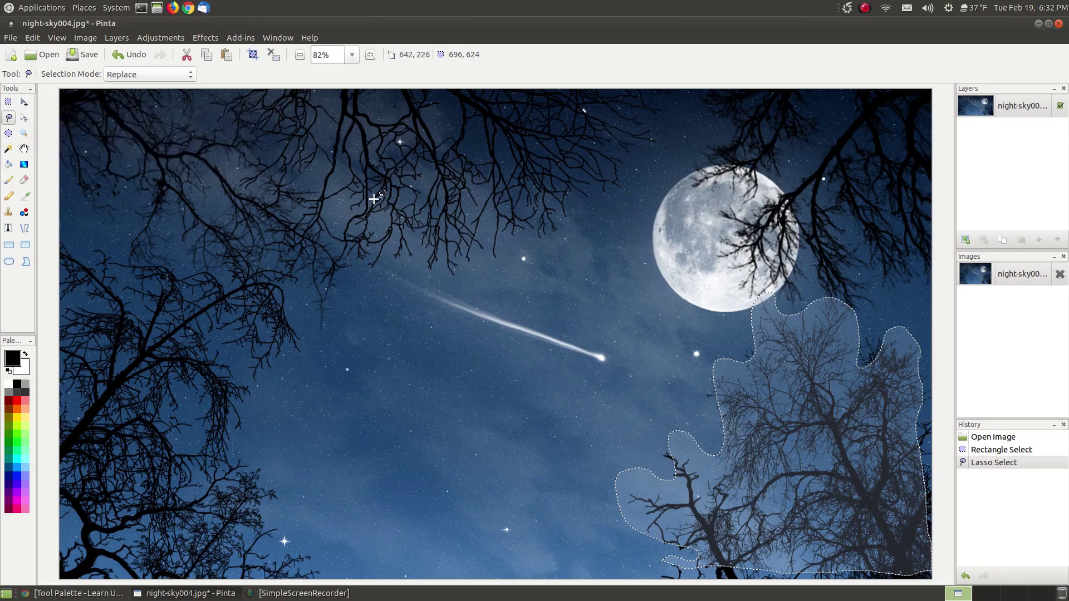
Move only the lasso outline from the tree onto the shooting star with Move Selection
{"action": "left_click", "coordinate": [25, 122]}
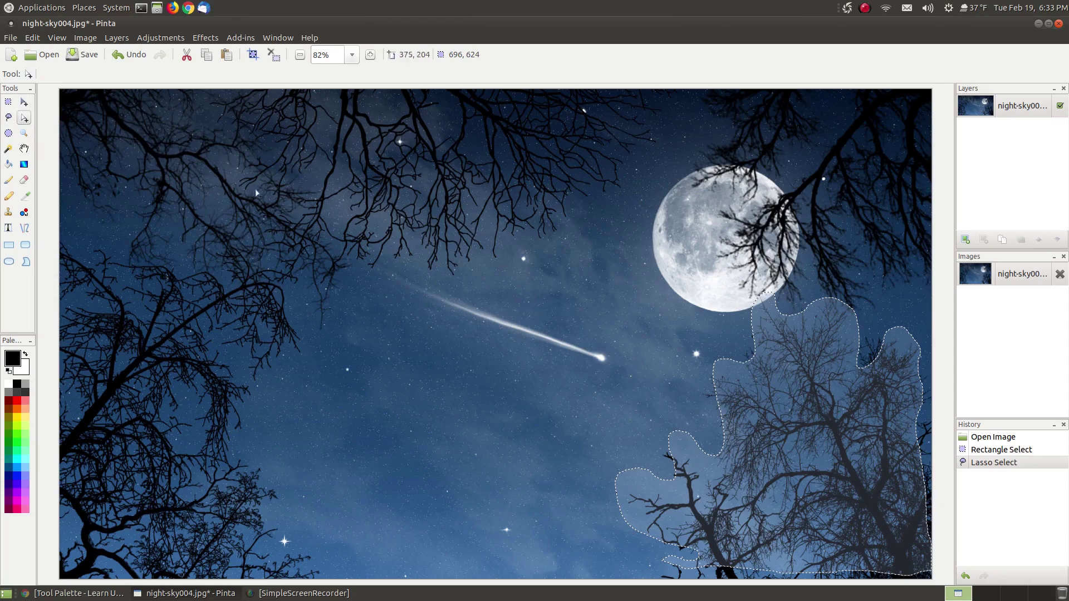
{"action": "left_click_drag", "start_coordinate": [832, 473], "coordinate": [512, 276]}
{"action": "mouse_move", "coordinate": [578, 284]}
{"action": "left_mouse_down"}
{"action": "mouse_move", "coordinate": [555, 331]}
{"action": "mouse_move", "coordinate": [513, 361]}
{"action": "mouse_move", "coordinate": [460, 368]}
{"action": "mouse_move", "coordinate": [411, 349]}
{"action": "left_mouse_up"}
{"action": "mouse_move", "coordinate": [385, 314]}
{"action": "left_mouse_down"}
{"action": "mouse_move", "coordinate": [529, 293]}
{"action": "mouse_move", "coordinate": [436, 245]}
{"action": "left_mouse_up"}
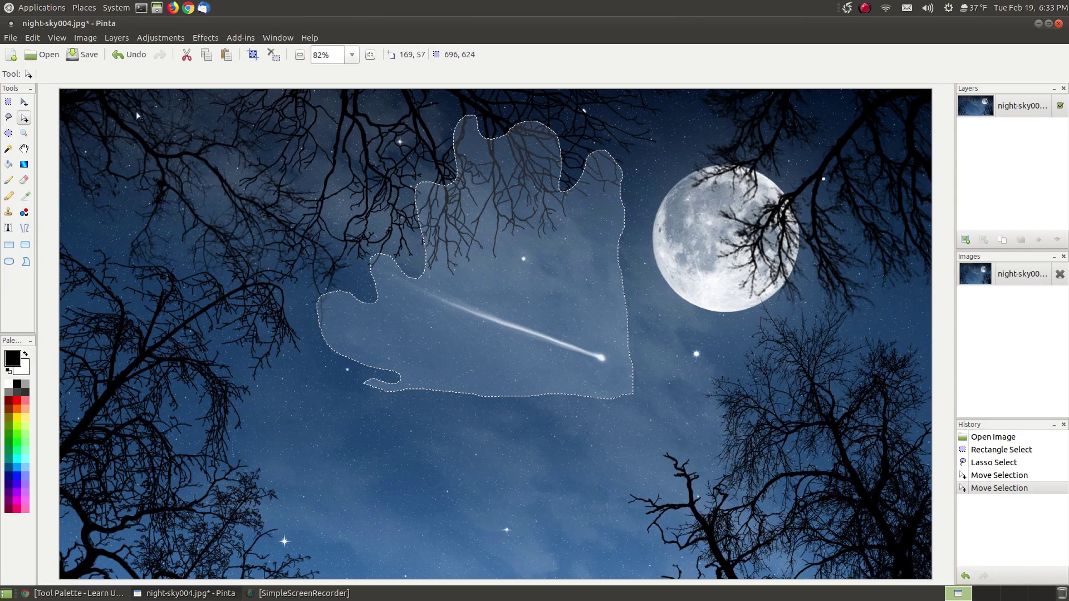
Undo the selection moves, the lasso selection and the rectangular selection, back to the opened image
{"action": "left_click", "coordinate": [116, 59]}
{"action": "left_click", "coordinate": [115, 58]}
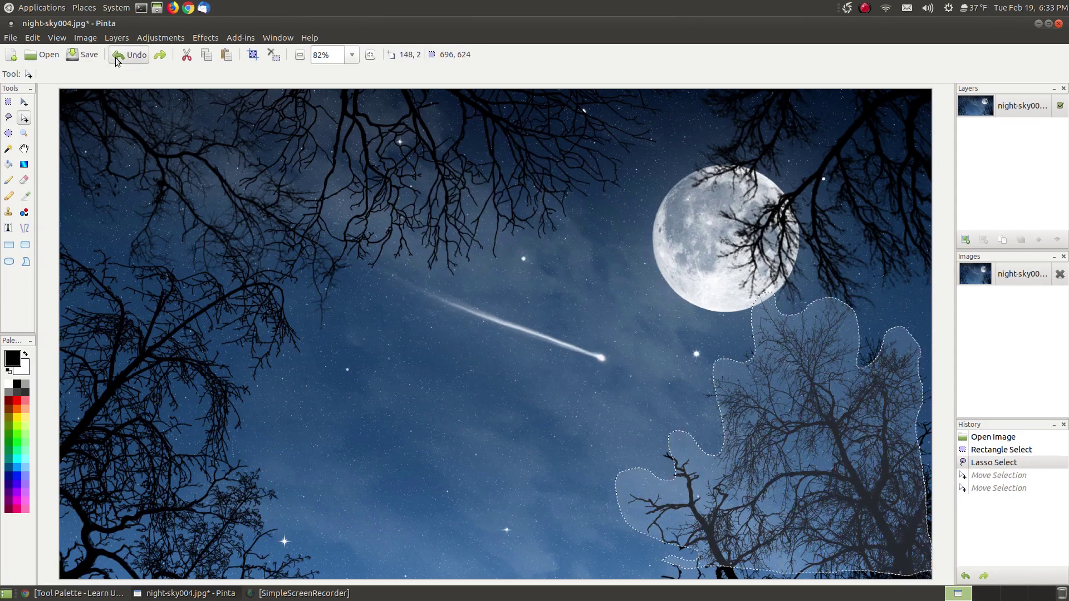
{"action": "left_click", "coordinate": [115, 58]}
{"action": "left_click", "coordinate": [115, 58]}
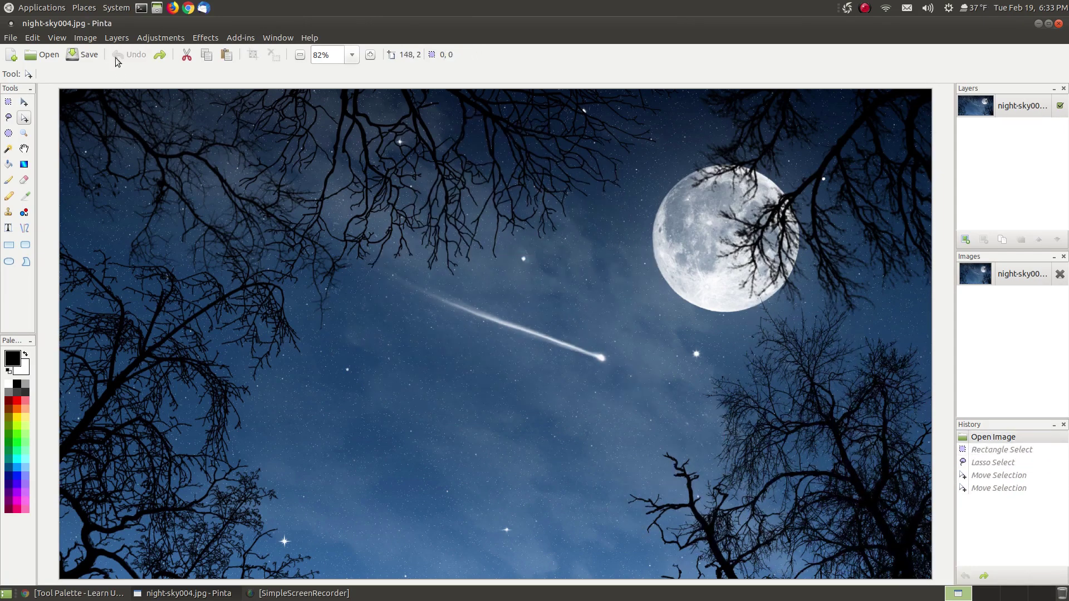
Draw an elliptical selection about 325 by 357 pixels around the moon and move its outline to centre on the moon
{"action": "left_click", "coordinate": [9, 134]}
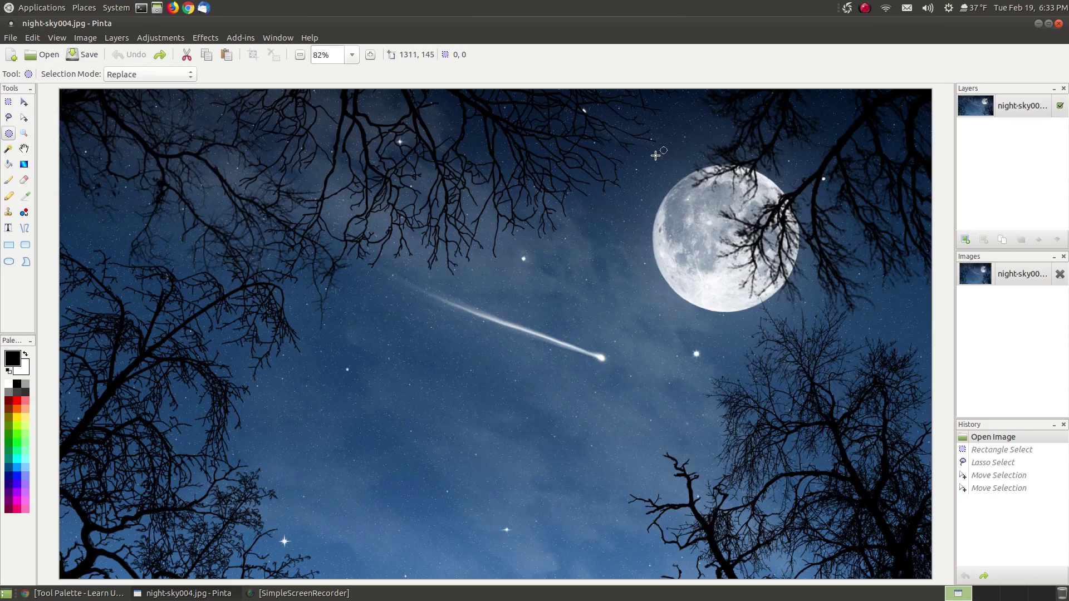
{"action": "left_click_drag", "start_coordinate": [662, 154], "coordinate": [809, 316]}
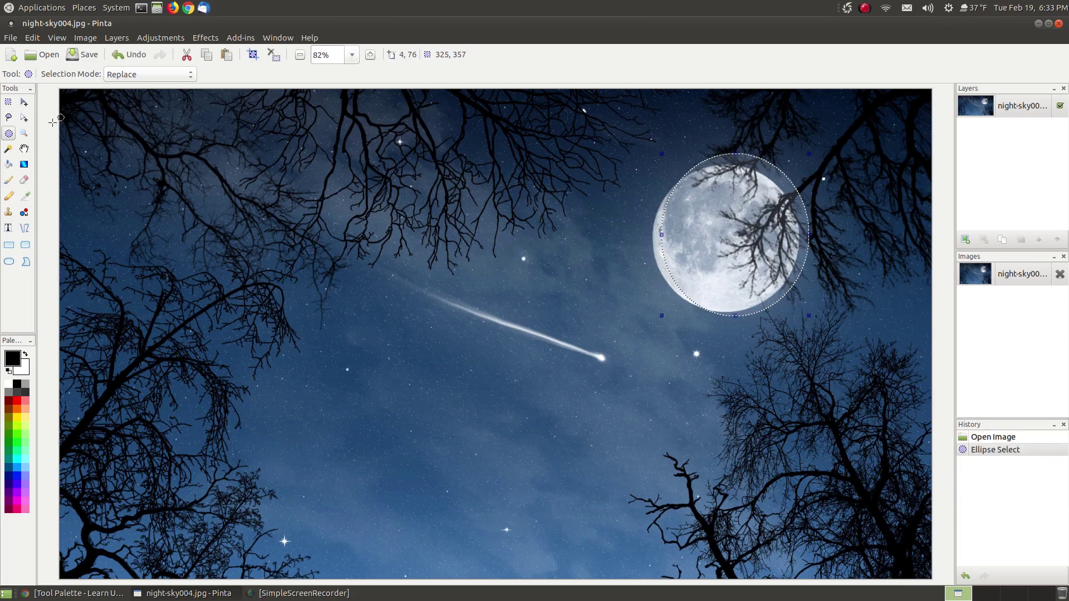
{"action": "left_click", "coordinate": [24, 117]}
{"action": "left_click_drag", "start_coordinate": [720, 220], "coordinate": [715, 226]}
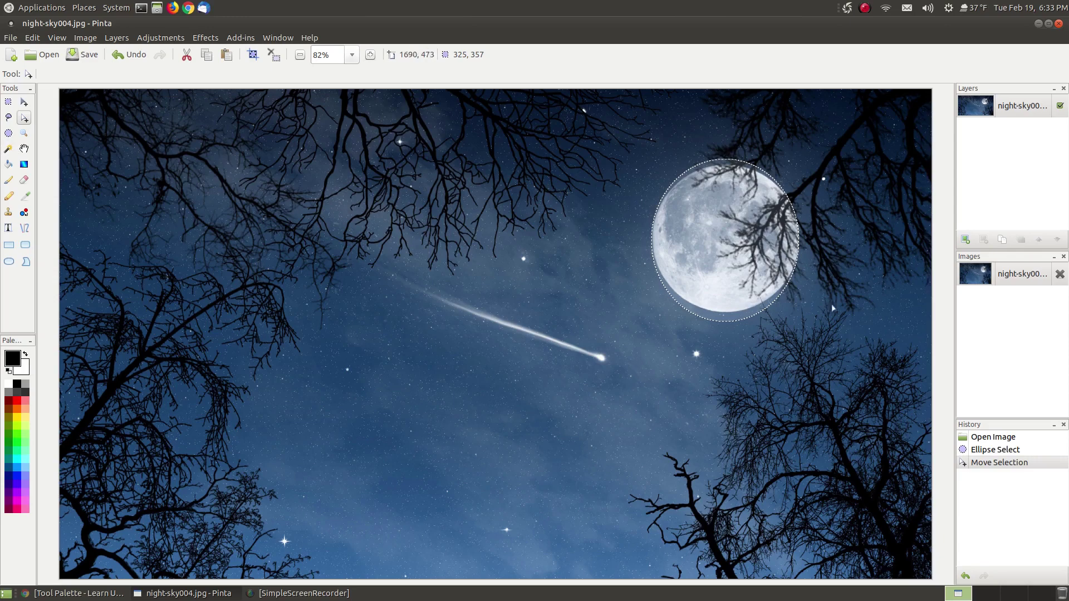
{"action": "mouse_move", "coordinate": [736, 245]}
{"action": "left_mouse_down"}
{"action": "mouse_move", "coordinate": [664, 210]}
{"action": "mouse_move", "coordinate": [637, 213]}
{"action": "mouse_move", "coordinate": [721, 219]}
{"action": "mouse_move", "coordinate": [737, 237]}
{"action": "left_mouse_up"}
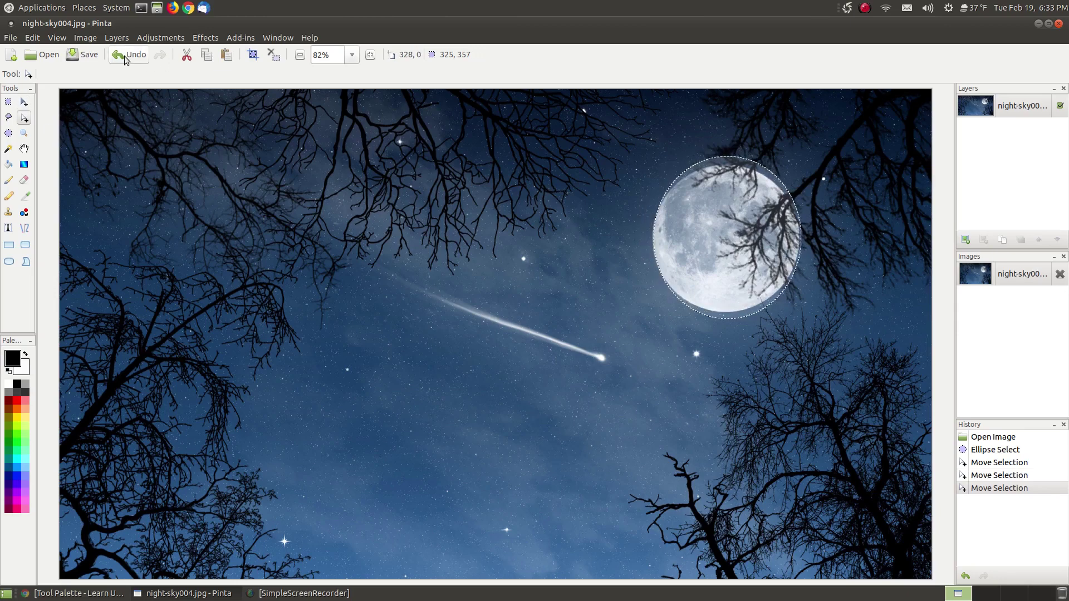
Undo the elliptical selection and all its moves, back to the opened image
{"action": "left_click", "coordinate": [125, 56]}
{"action": "left_click", "coordinate": [125, 56]}
{"action": "left_click", "coordinate": [124, 57]}
{"action": "left_click", "coordinate": [125, 57]}
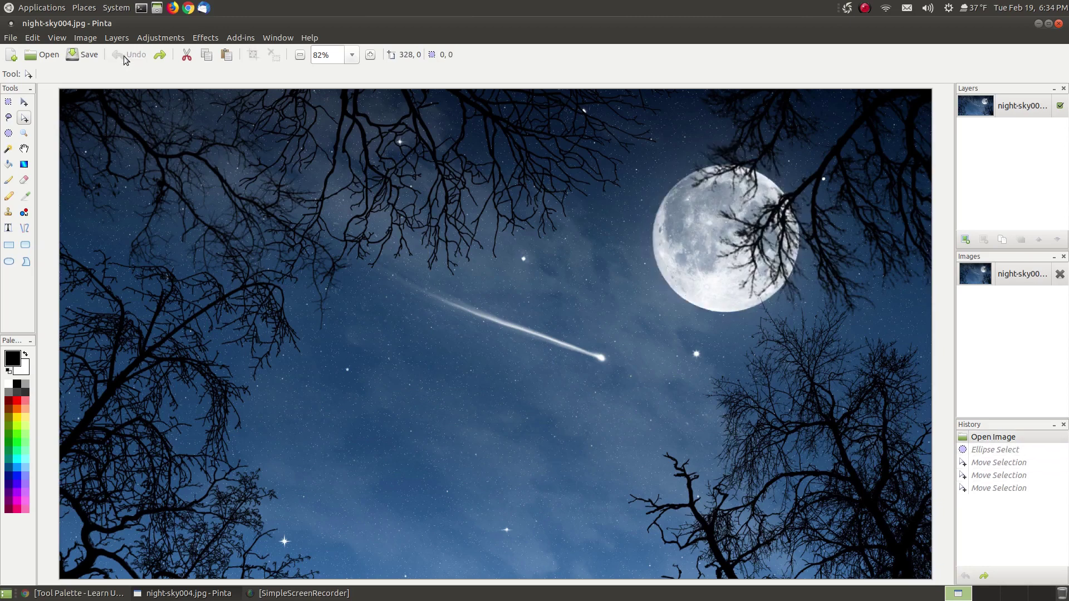
Zoom in on the shooting star with the Zoom tool, and zoom back out to 50%
{"action": "left_click", "coordinate": [29, 137]}
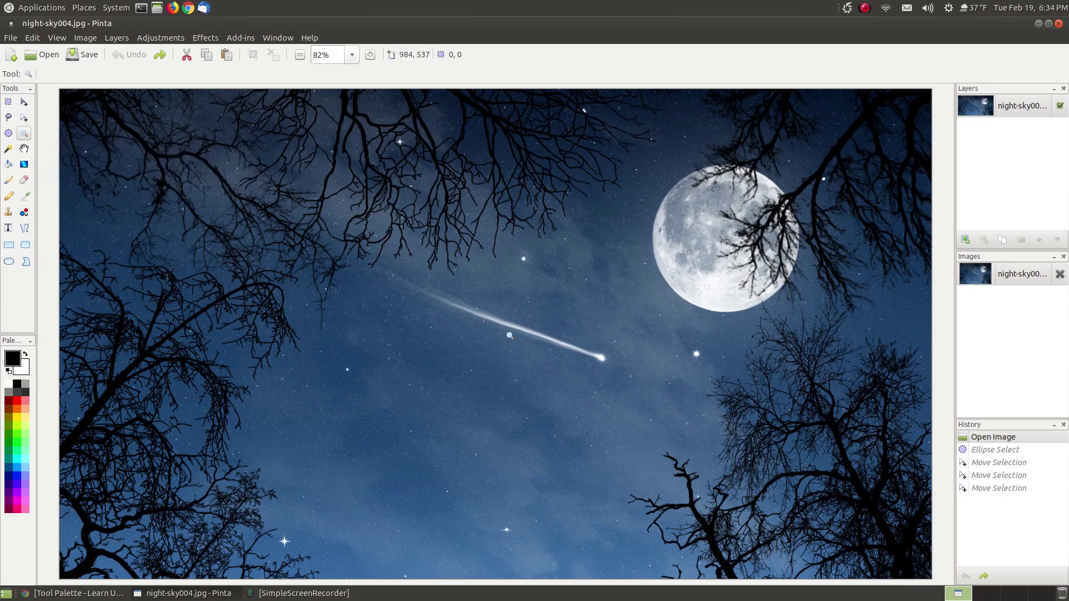
{"action": "left_click", "coordinate": [495, 320]}
{"action": "left_click", "coordinate": [495, 319]}
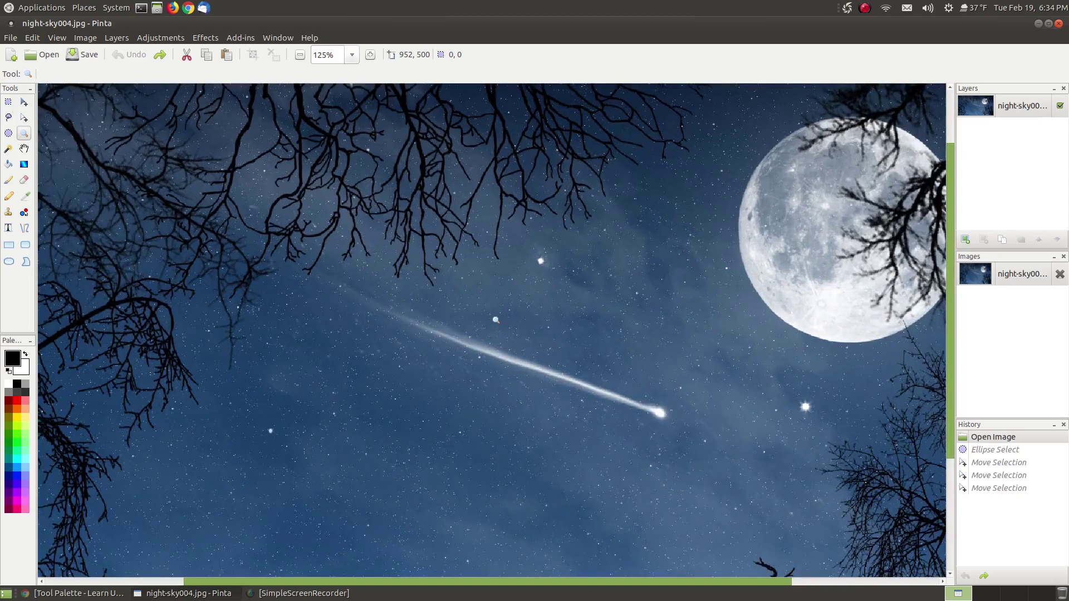
{"action": "left_click", "coordinate": [495, 319]}
{"action": "right_click", "coordinate": [495, 319]}
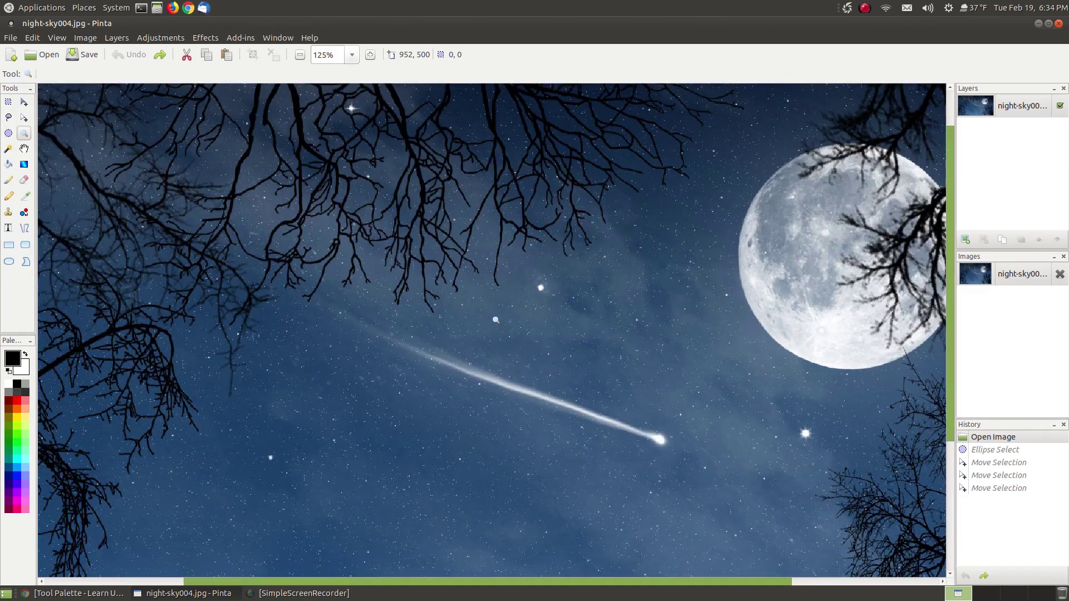
{"action": "right_click", "coordinate": [495, 320]}
{"action": "right_click", "coordinate": [495, 319]}
{"action": "right_click", "coordinate": [495, 319]}
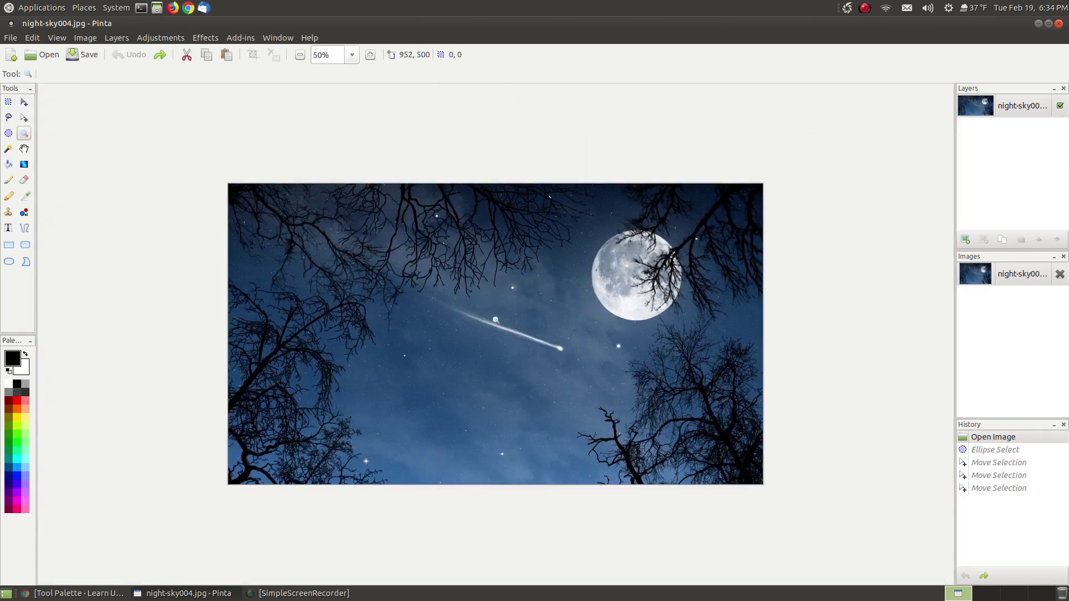
Select the dark tree branches with the Magic Wand at tolerance 46, and undo the selection
{"action": "left_click", "coordinate": [495, 320]}
{"action": "left_click", "coordinate": [495, 320]}
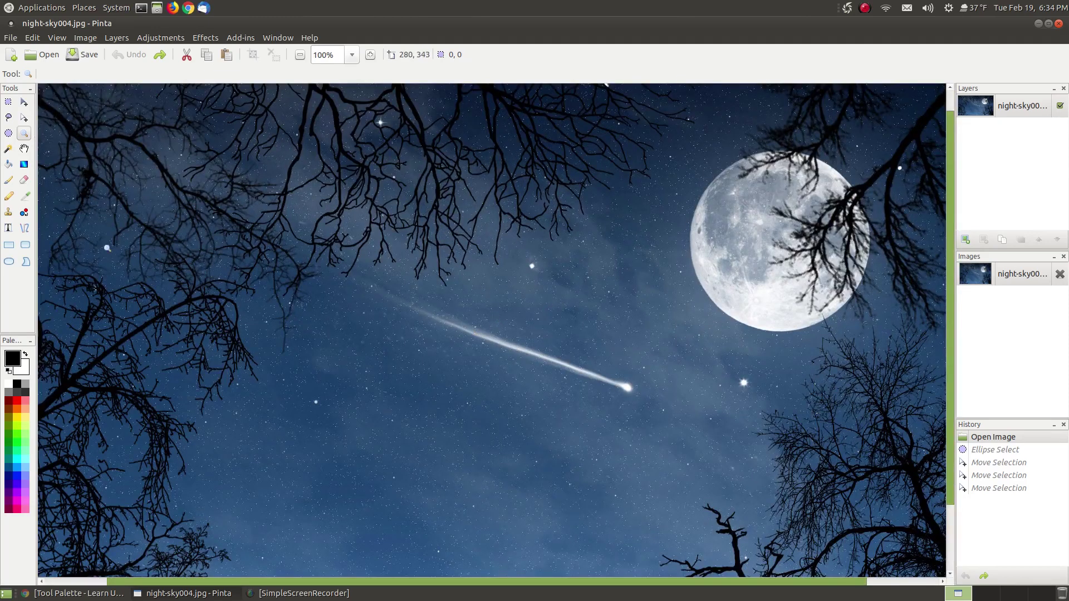
{"action": "left_click", "coordinate": [9, 149]}
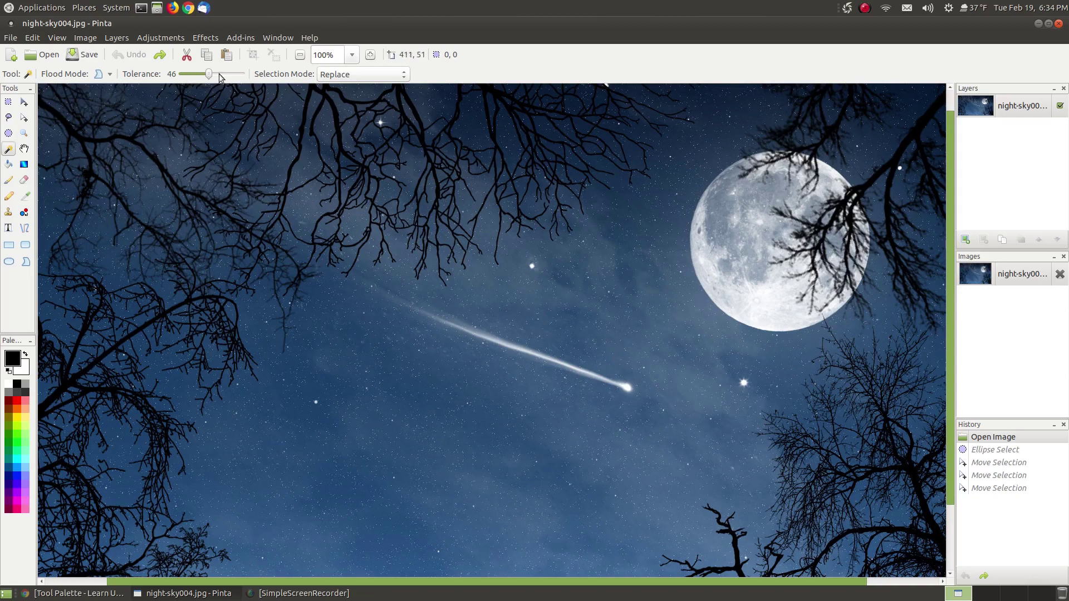
{"action": "left_click", "coordinate": [85, 370]}
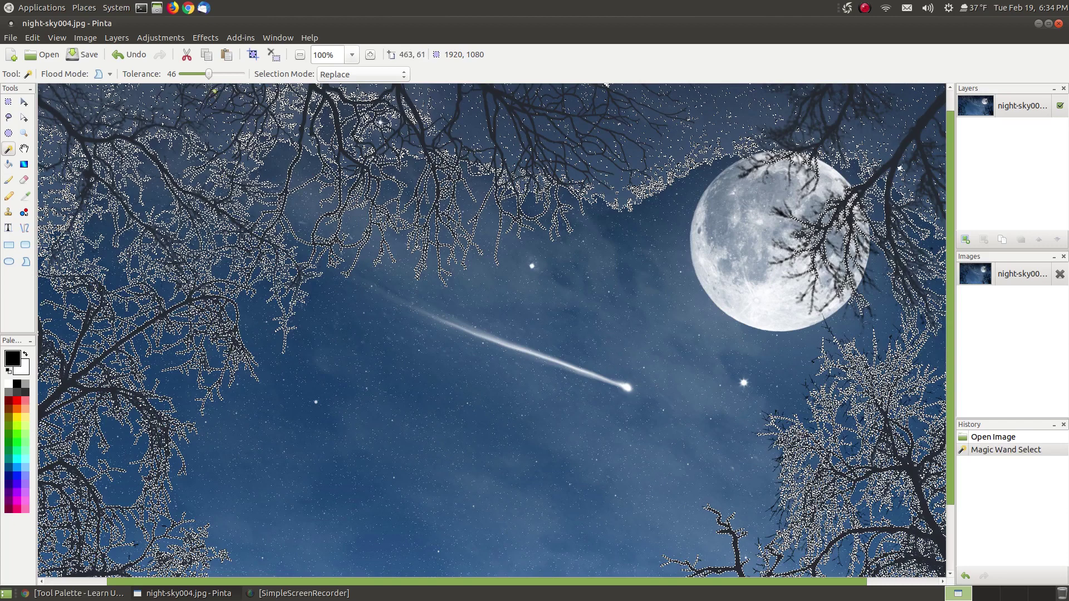
{"action": "left_click", "coordinate": [132, 55]}
Try Magic Wand selections on the branches of the left tree at tolerance 0 and at tolerance 31, undoing each one
{"action": "left_click_drag", "start_coordinate": [209, 74], "coordinate": [180, 83]}
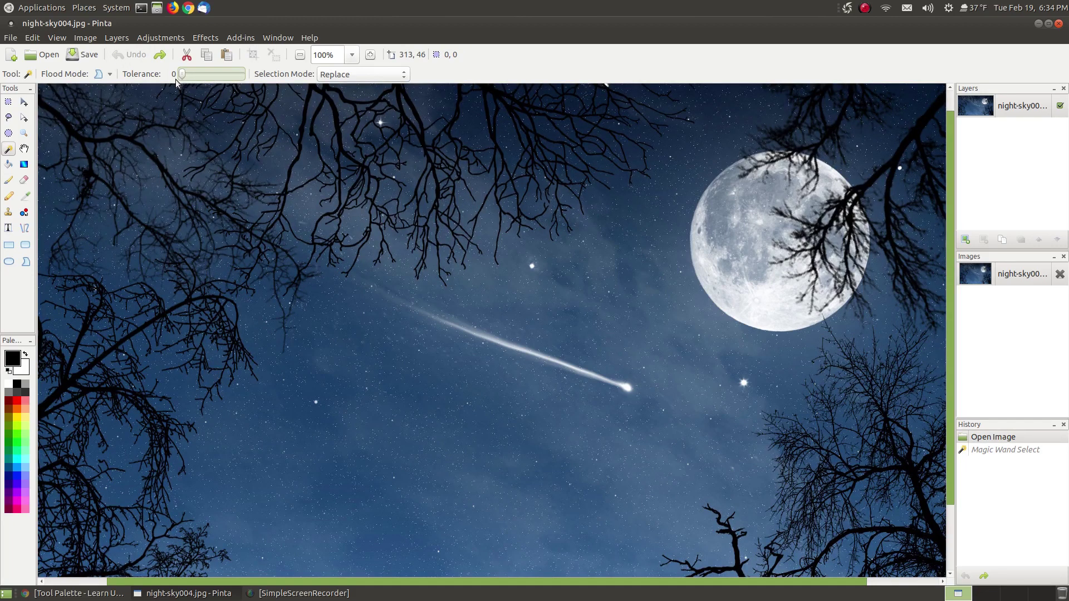
{"action": "left_click", "coordinate": [73, 380]}
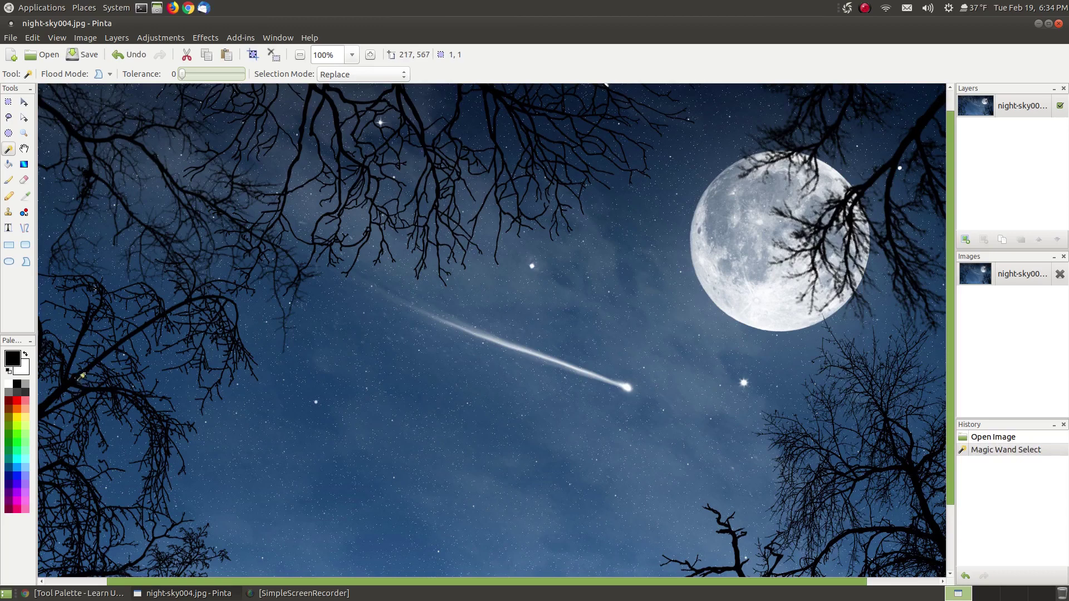
{"action": "left_click", "coordinate": [119, 55]}
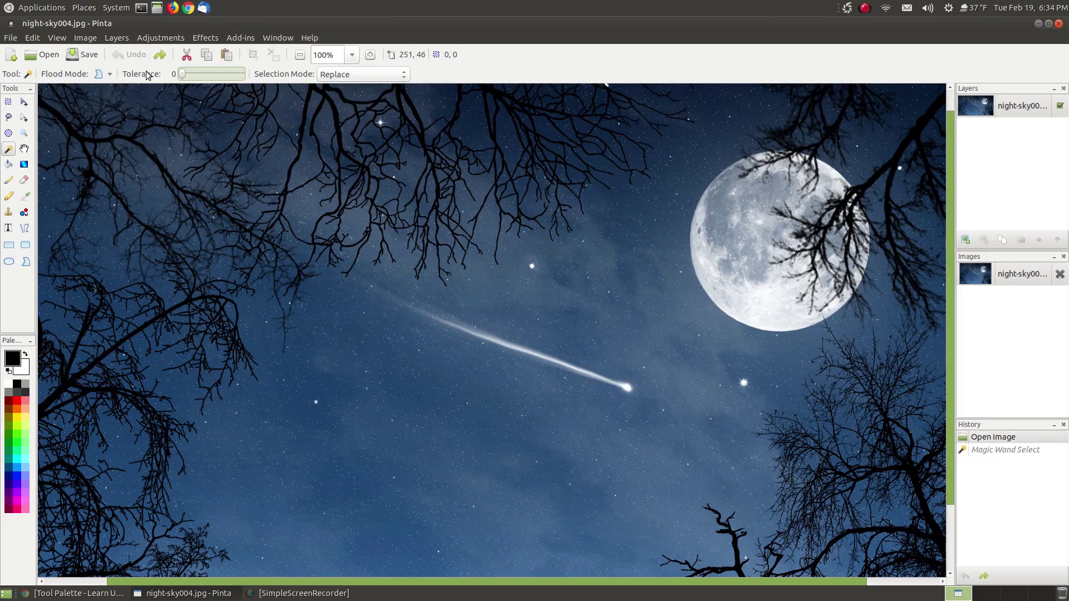
{"action": "left_click_drag", "start_coordinate": [179, 79], "coordinate": [200, 78]}
{"action": "left_click", "coordinate": [92, 365]}
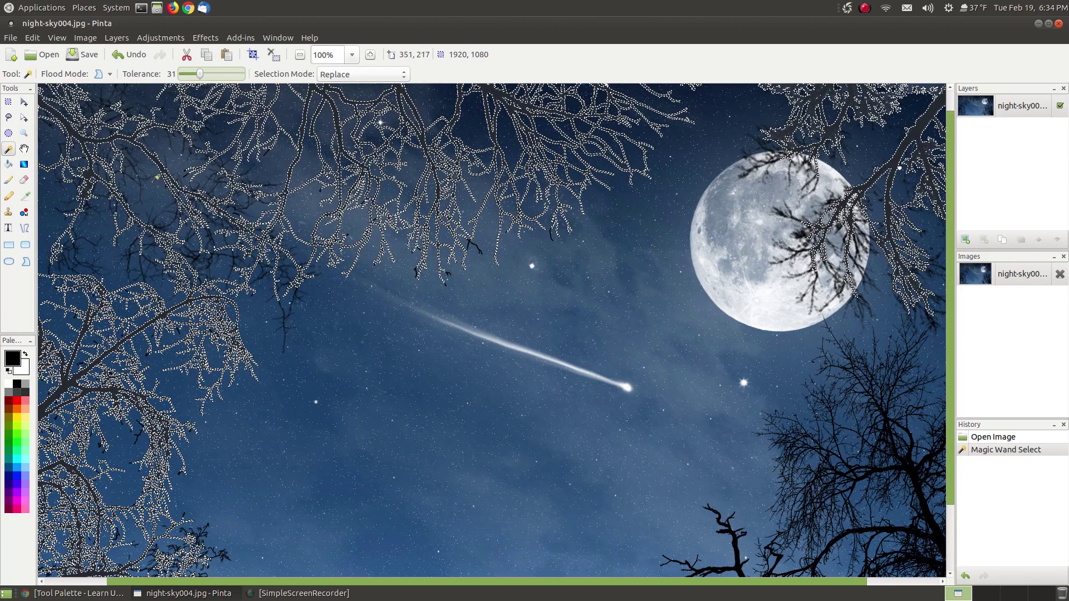
{"action": "left_click", "coordinate": [129, 54]}
Select the tree branches with the Magic Wand at tolerance 46, view the available selection modes, and undo the selection
{"action": "left_click_drag", "start_coordinate": [202, 76], "coordinate": [210, 78]}
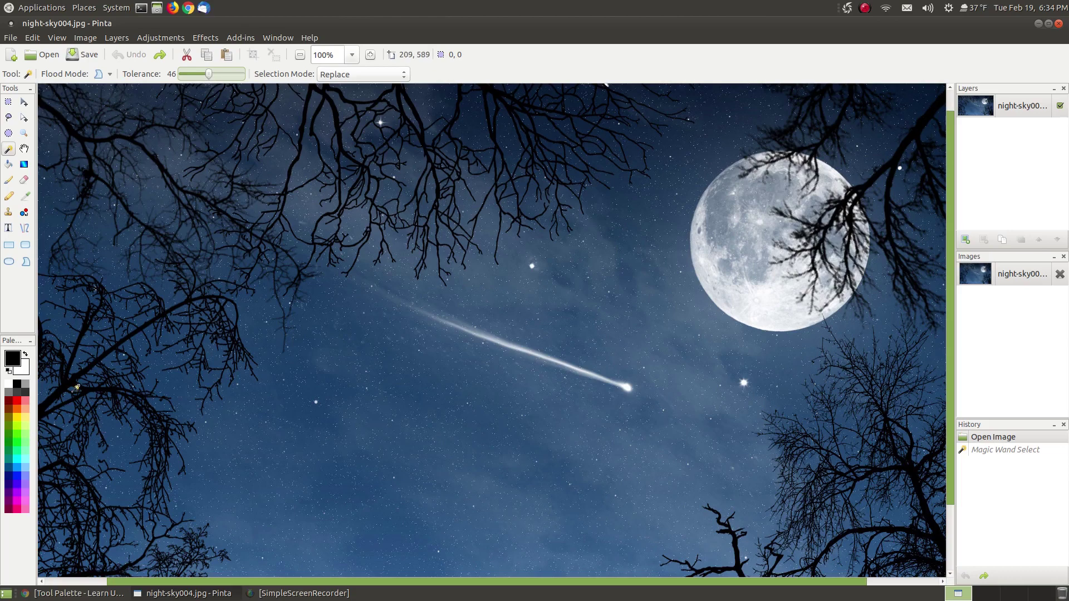
{"action": "left_click", "coordinate": [67, 383]}
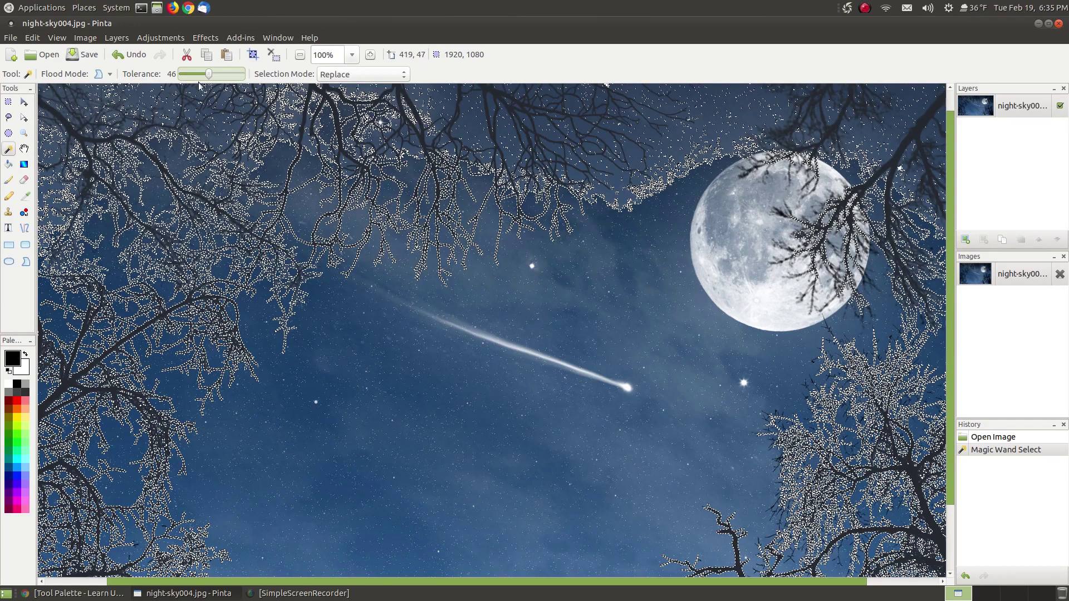
{"action": "left_click", "coordinate": [404, 74]}
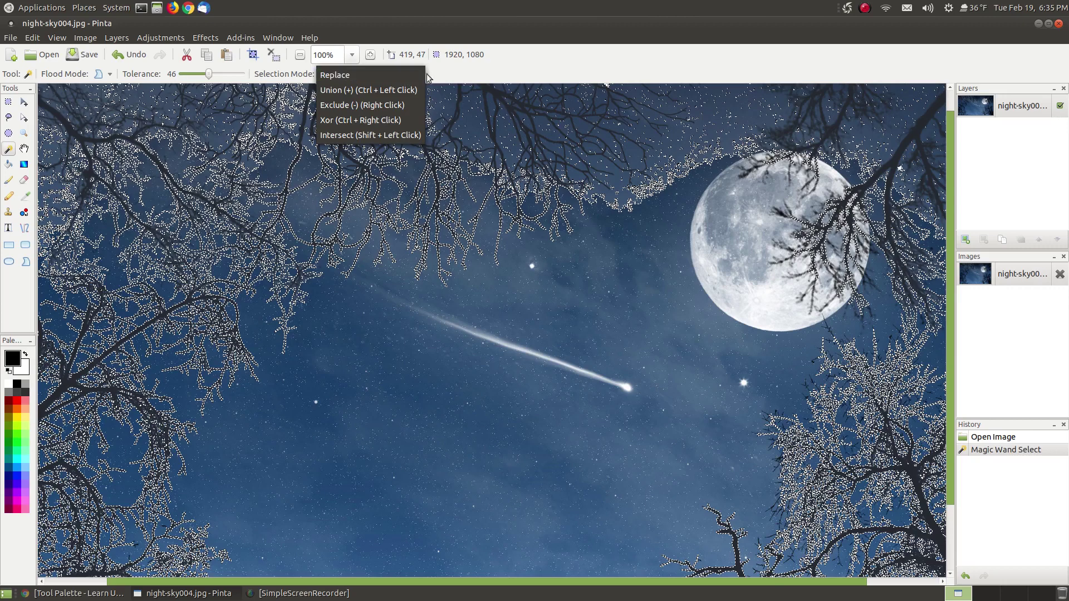
{"action": "left_click", "coordinate": [408, 72]}
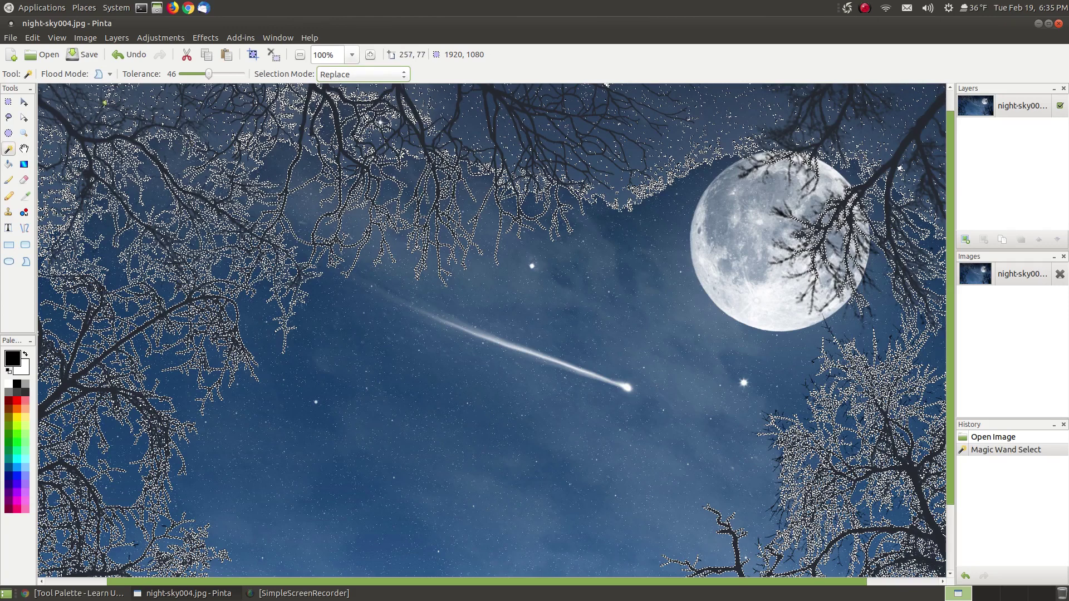
{"action": "left_click", "coordinate": [117, 58]}
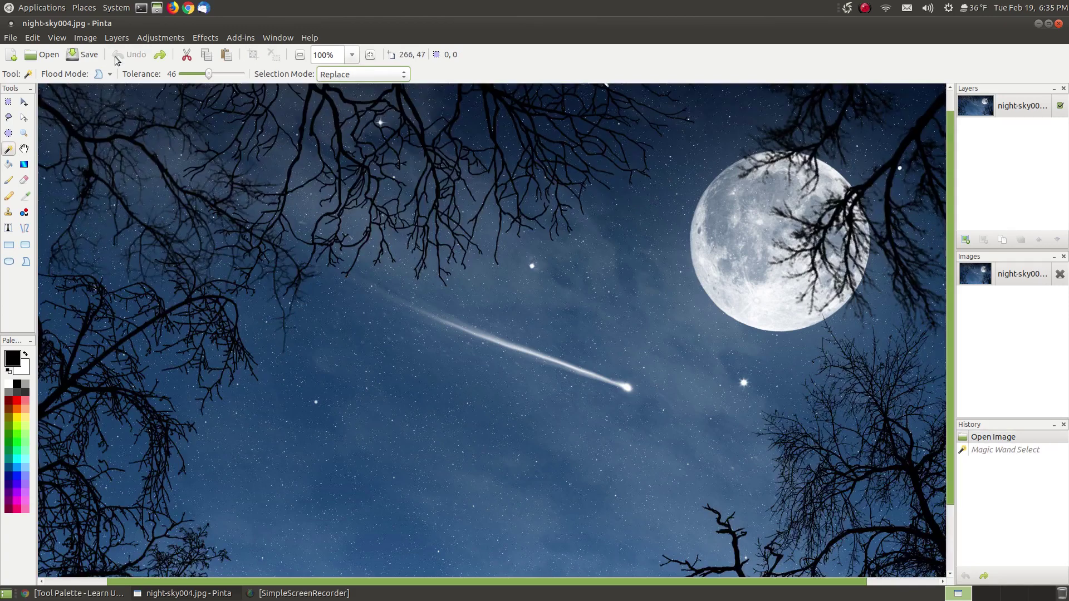
Enlarge the photo to 150% and move around it with the Pan tool, ending with the shooting star in view
{"action": "left_click", "coordinate": [23, 133]}
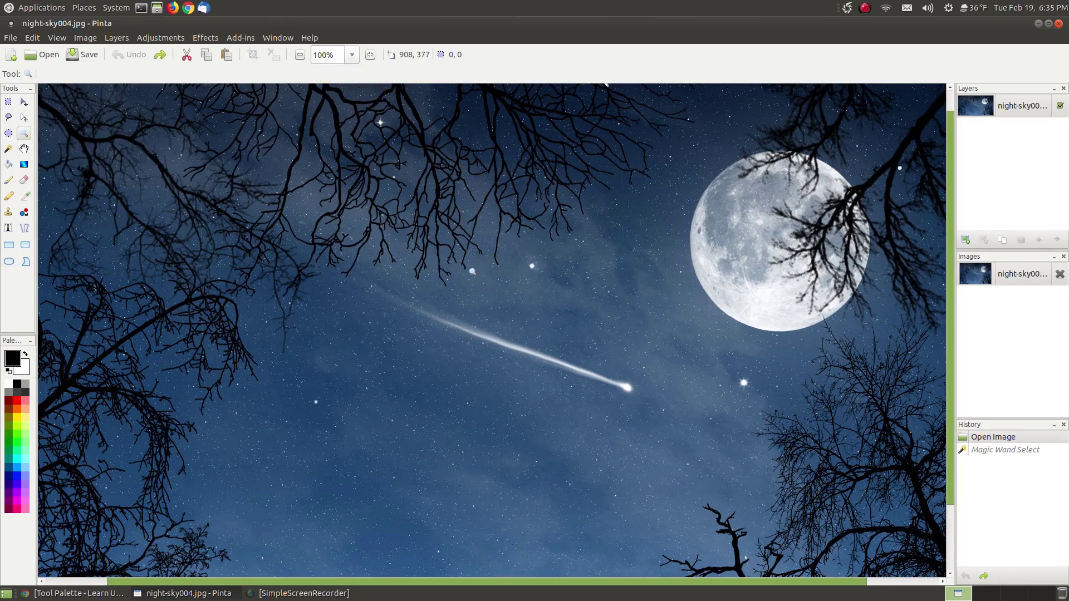
{"action": "left_click", "coordinate": [472, 271]}
{"action": "left_click", "coordinate": [472, 271]}
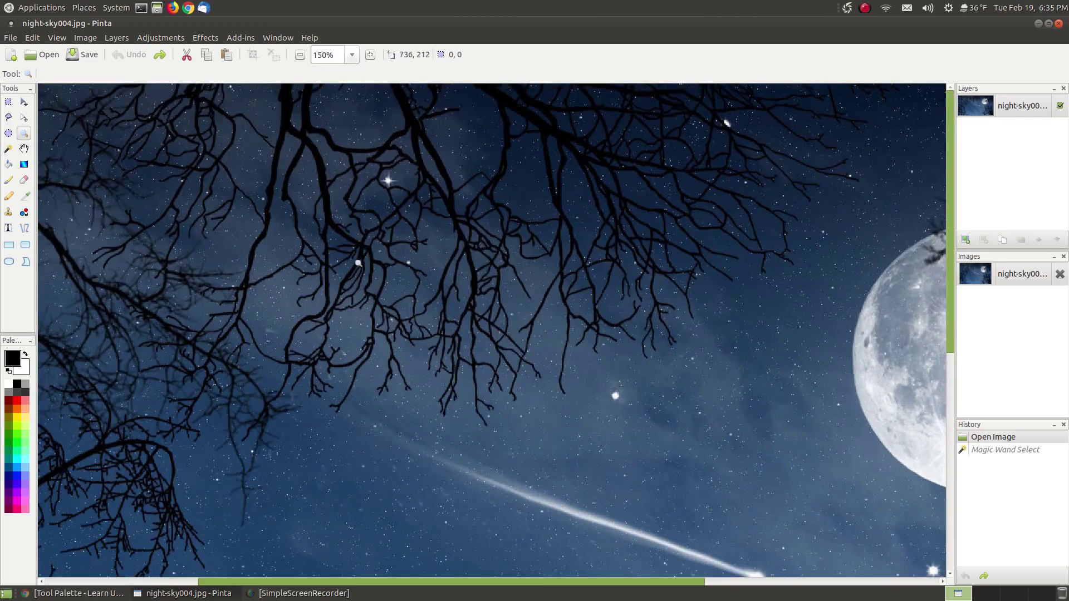
{"action": "left_click", "coordinate": [24, 149]}
{"action": "left_click_drag", "start_coordinate": [389, 299], "coordinate": [663, 382]}
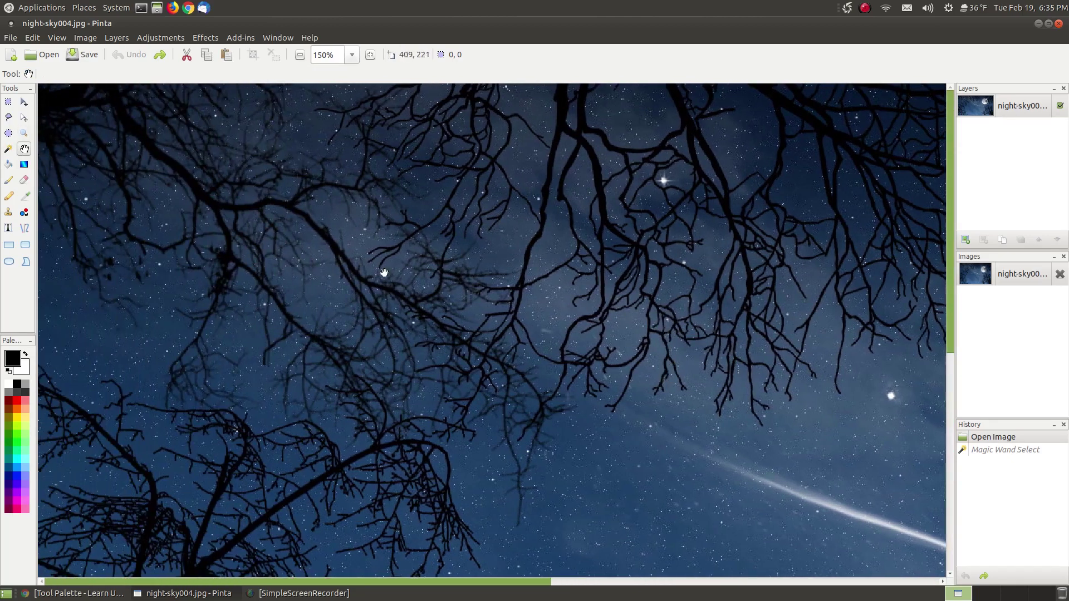
{"action": "mouse_move", "coordinate": [597, 350]}
{"action": "left_mouse_down"}
{"action": "mouse_move", "coordinate": [425, 243]}
{"action": "mouse_move", "coordinate": [374, 189]}
{"action": "left_mouse_up"}
{"action": "mouse_move", "coordinate": [511, 378]}
{"action": "left_mouse_down"}
{"action": "mouse_move", "coordinate": [400, 313]}
{"action": "mouse_move", "coordinate": [408, 390]}
{"action": "left_mouse_up"}
{"action": "left_click_drag", "start_coordinate": [546, 387], "coordinate": [591, 251]}
{"action": "left_click_drag", "start_coordinate": [684, 366], "coordinate": [481, 265]}
{"action": "left_click_drag", "start_coordinate": [395, 221], "coordinate": [622, 491]}
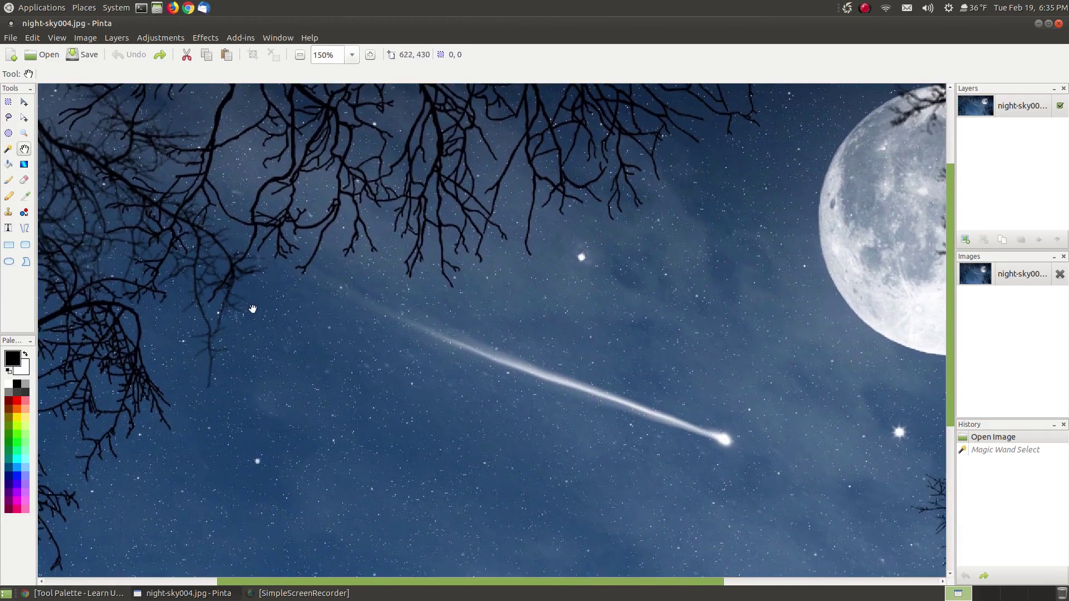
Try the Paint Bucket in black on the moon's left edge at tolerance 0, undo it, and fill again at tolerance 32
{"action": "left_click", "coordinate": [9, 166]}
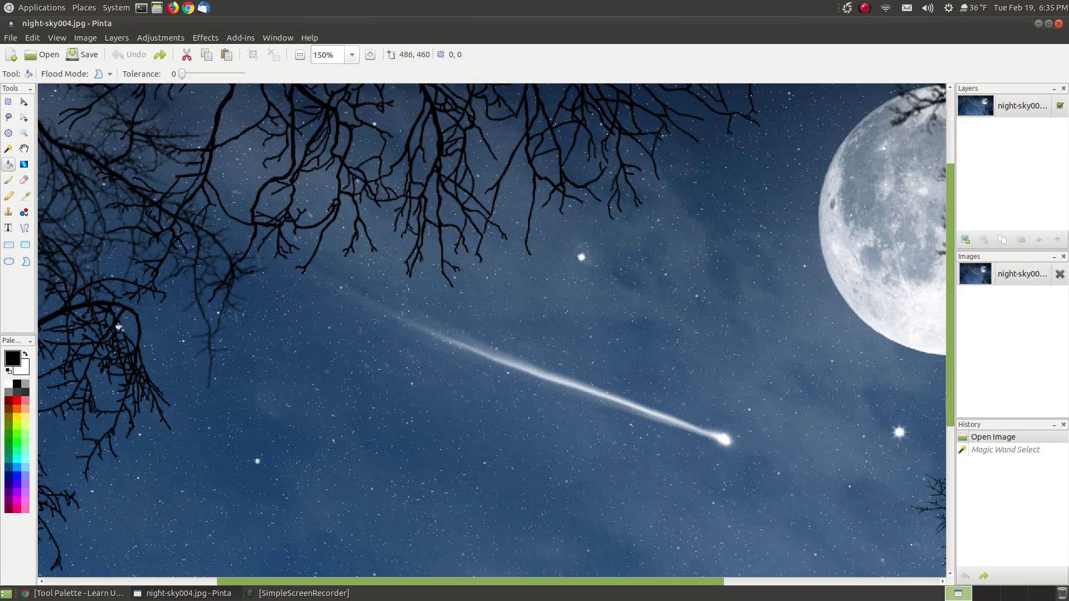
{"action": "left_click", "coordinate": [830, 245]}
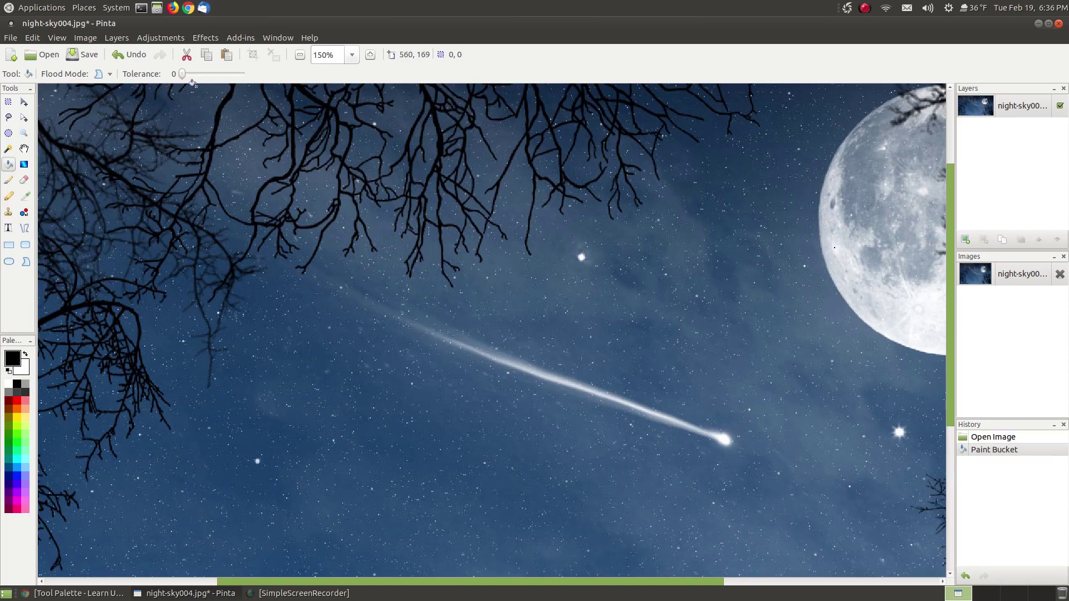
{"action": "left_click", "coordinate": [130, 54]}
{"action": "left_click_drag", "start_coordinate": [185, 77], "coordinate": [202, 75]}
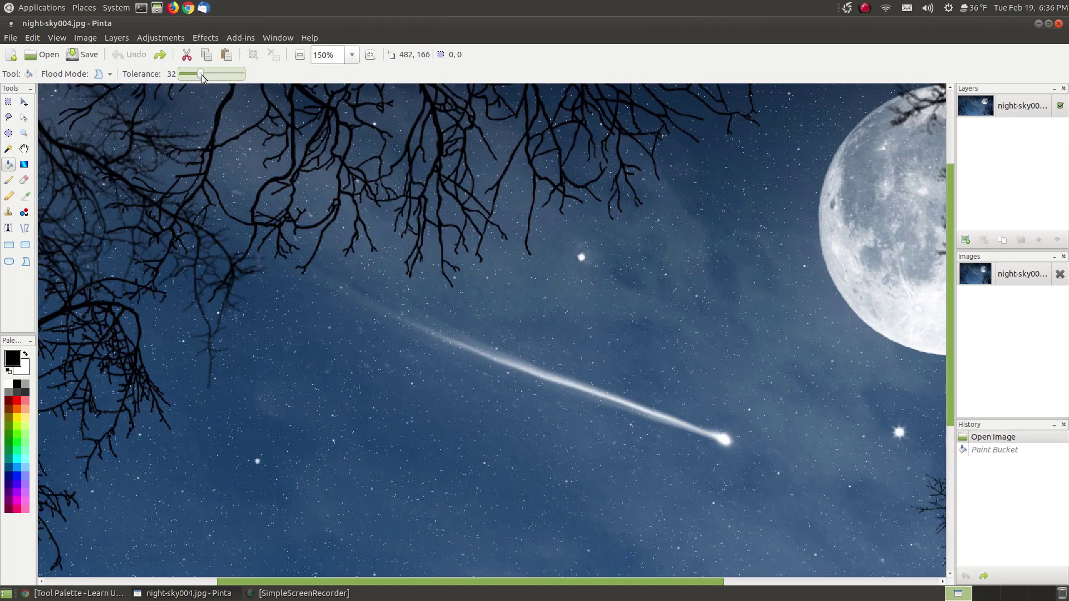
{"action": "left_click", "coordinate": [833, 243]}
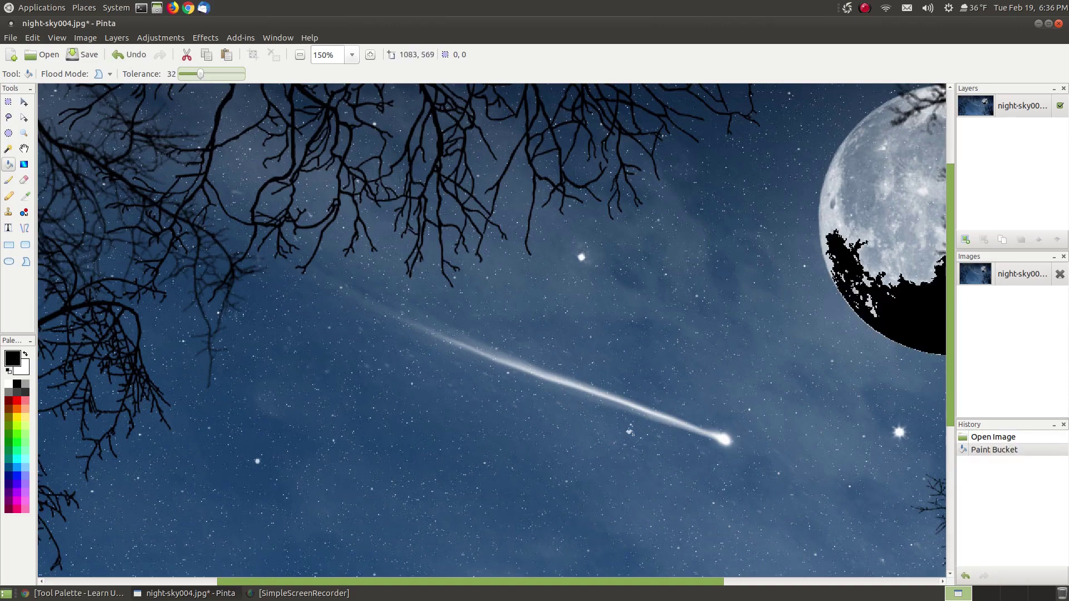
Fill the upper-right and lower-right edges of the moon with black using the Paint Bucket
{"action": "left_click", "coordinate": [24, 148]}
{"action": "left_click_drag", "start_coordinate": [588, 297], "coordinate": [457, 296]}
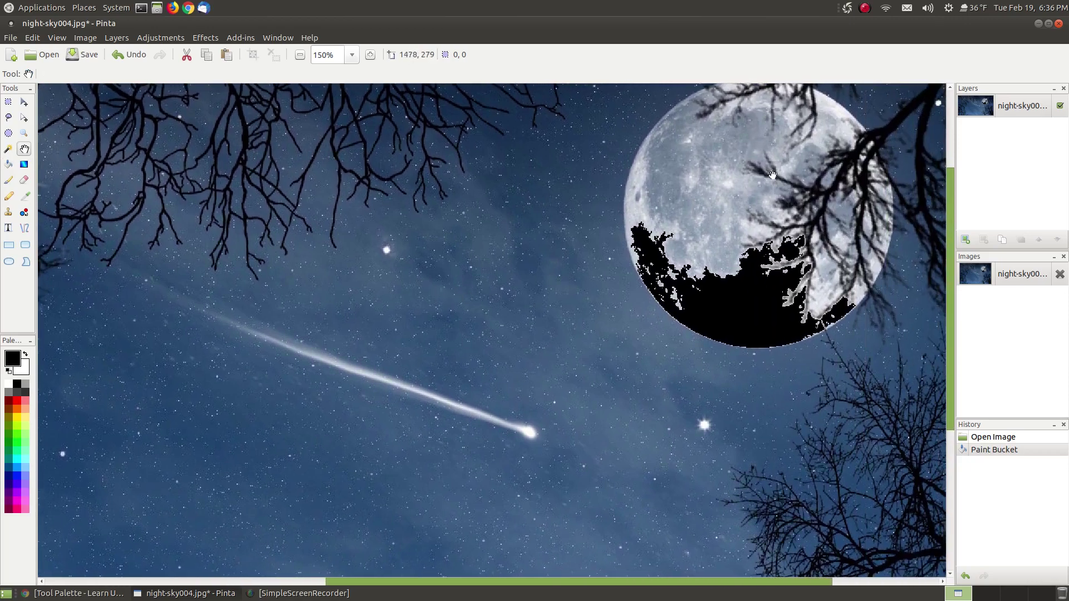
{"action": "left_click", "coordinate": [57, 37]}
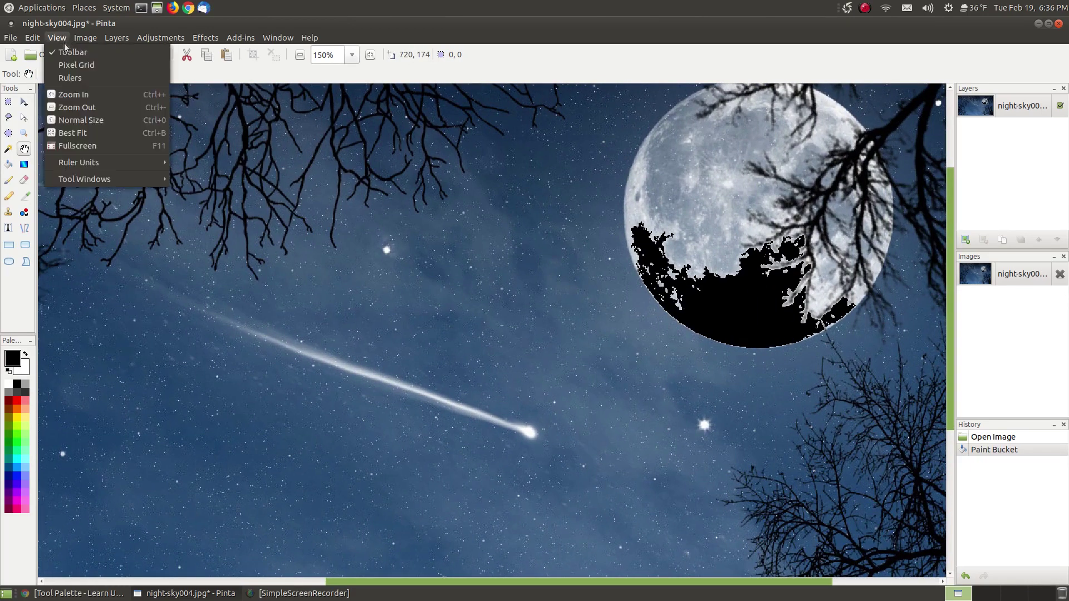
{"action": "left_click", "coordinate": [102, 133]}
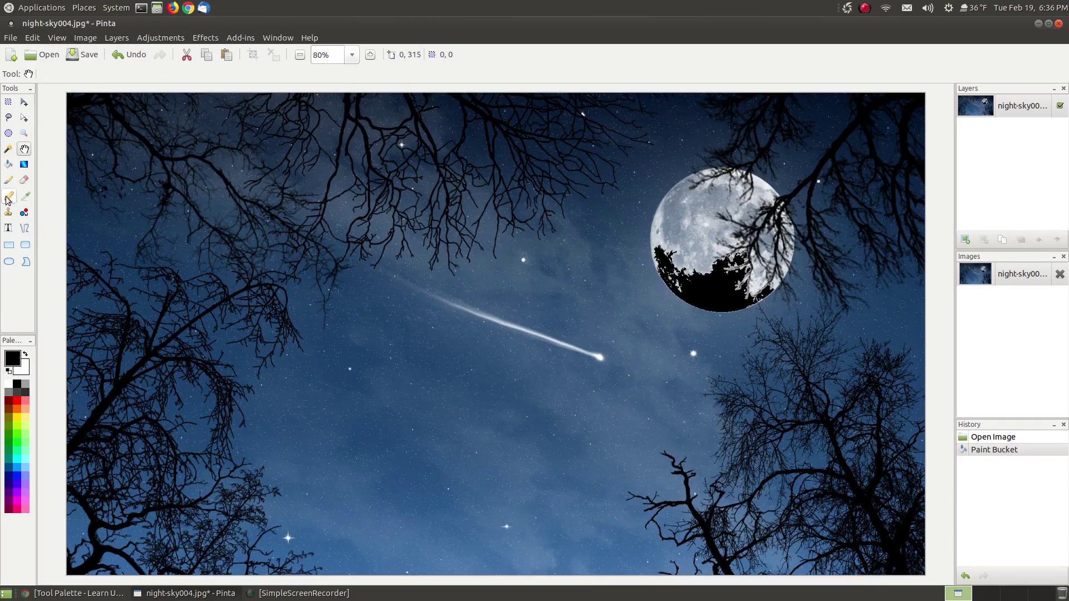
{"action": "left_click", "coordinate": [8, 166]}
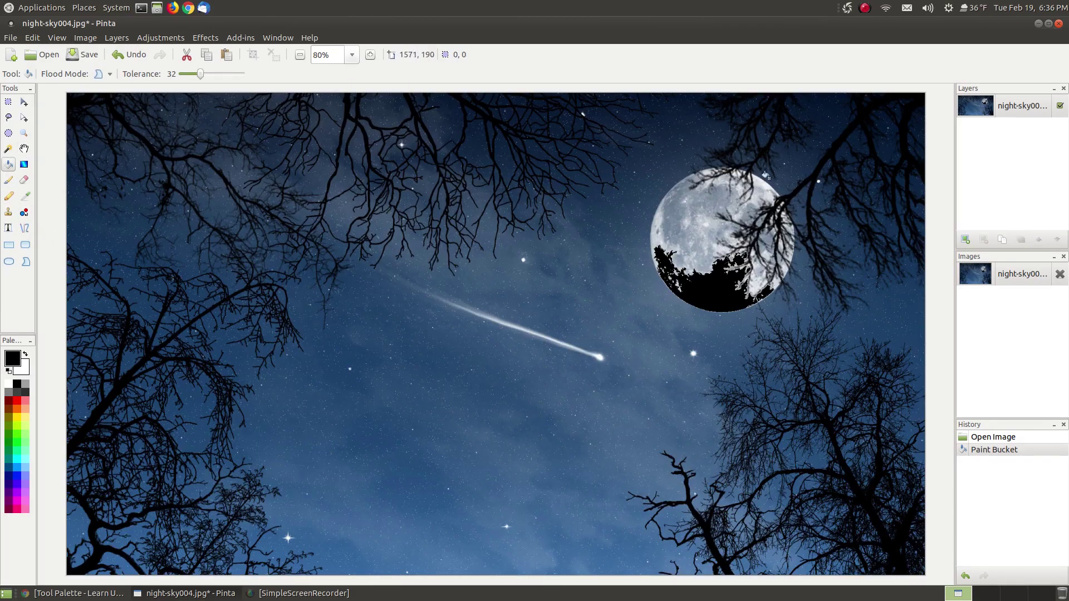
{"action": "left_click", "coordinate": [759, 180]}
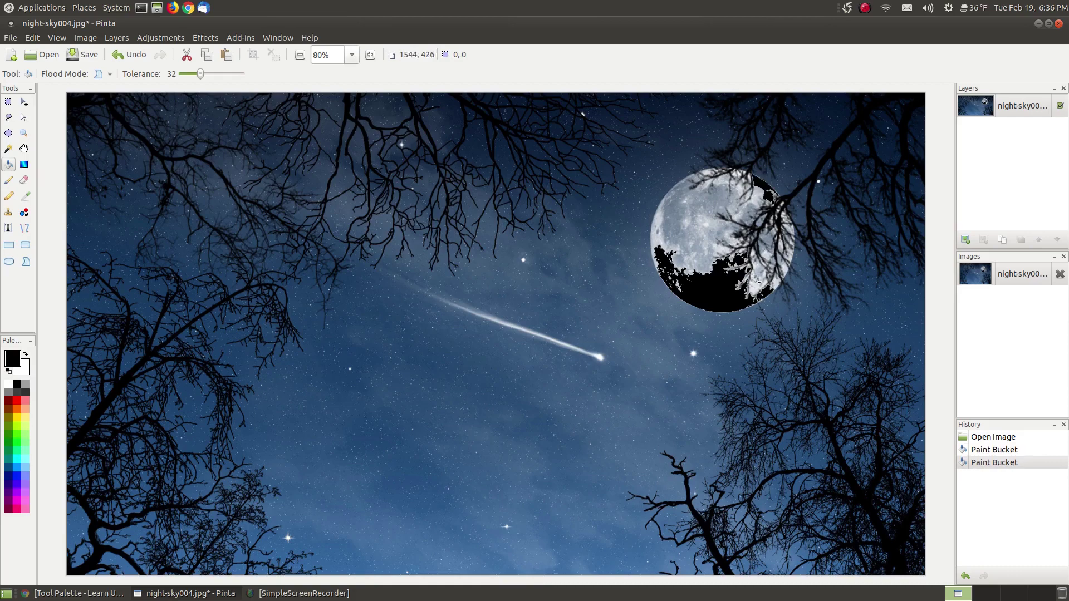
{"action": "left_click", "coordinate": [783, 267]}
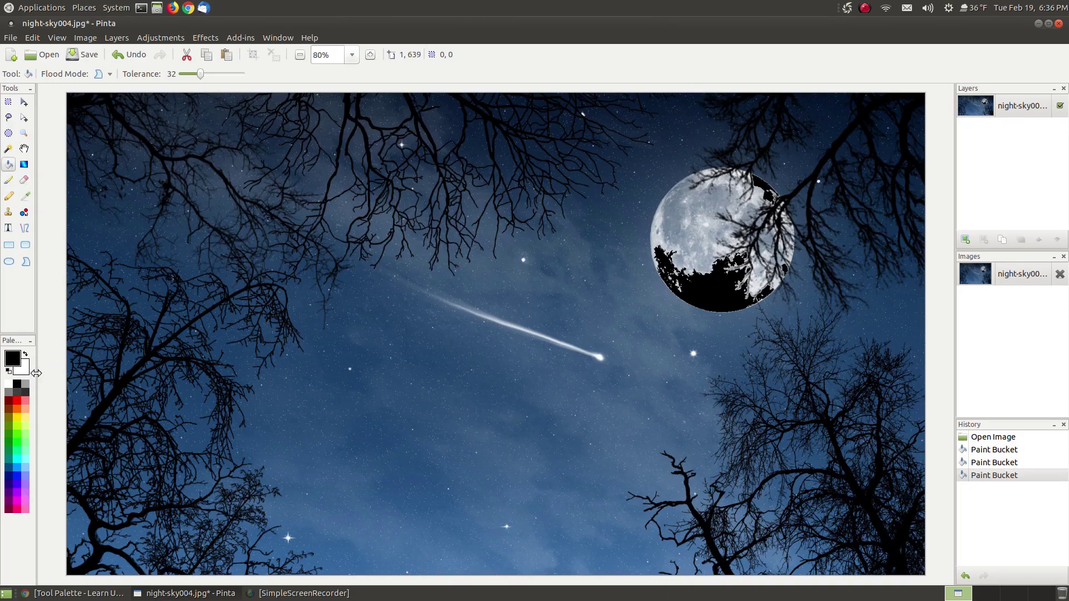
Swap the palette colours and keep white (#FFFFFF) as the primary colour
{"action": "left_click", "coordinate": [25, 355]}
{"action": "left_click", "coordinate": [12, 365]}
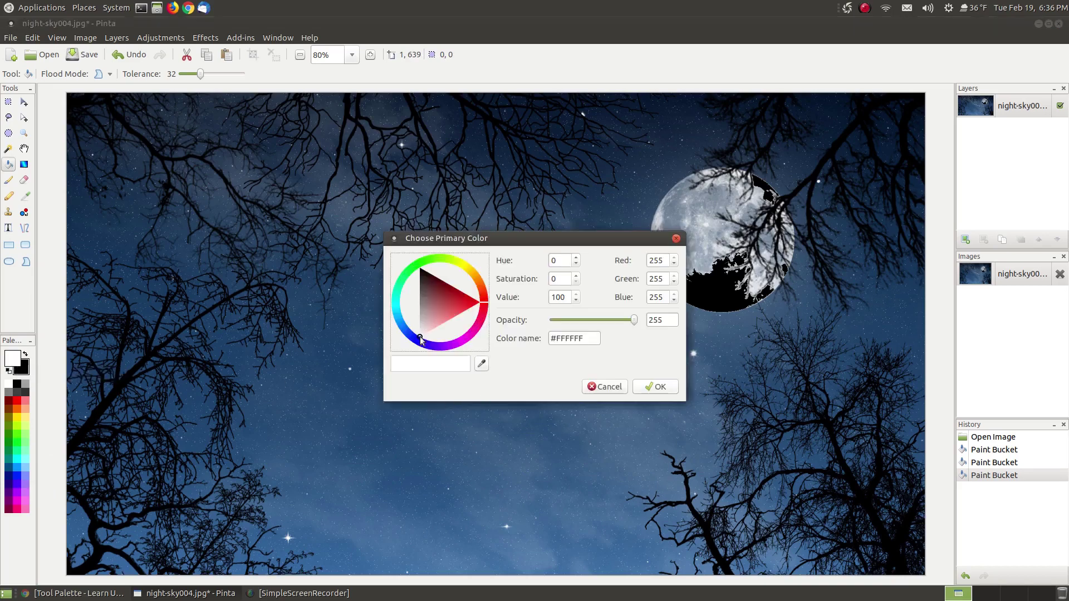
{"action": "left_click", "coordinate": [637, 385]}
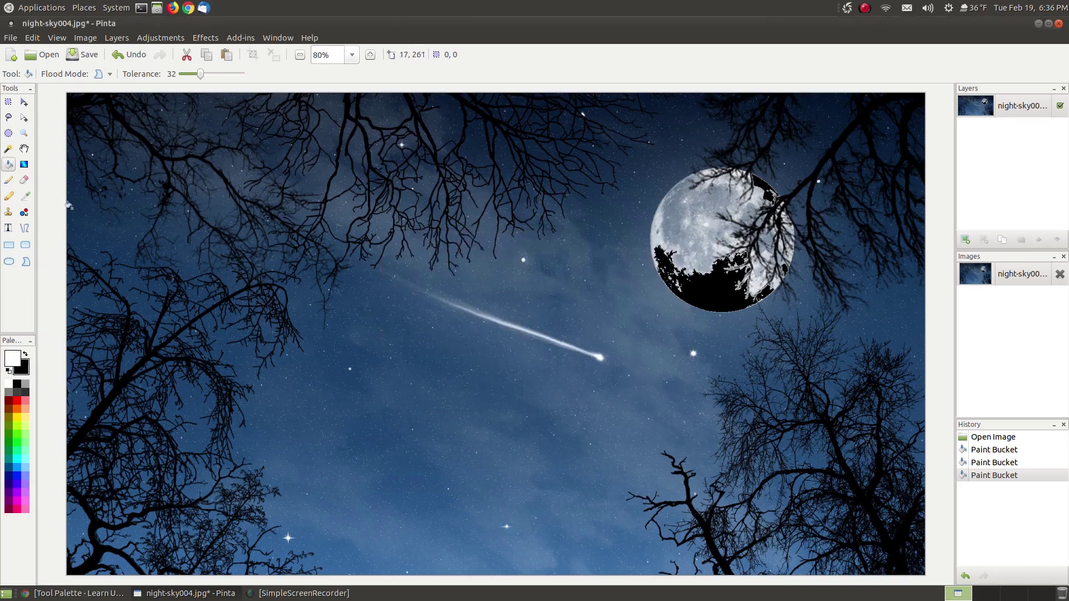
Fill two grey areas of the moon with white using the Paint Bucket, and undo all fills back to the opened image
{"action": "left_click", "coordinate": [670, 212]}
{"action": "left_click", "coordinate": [697, 245]}
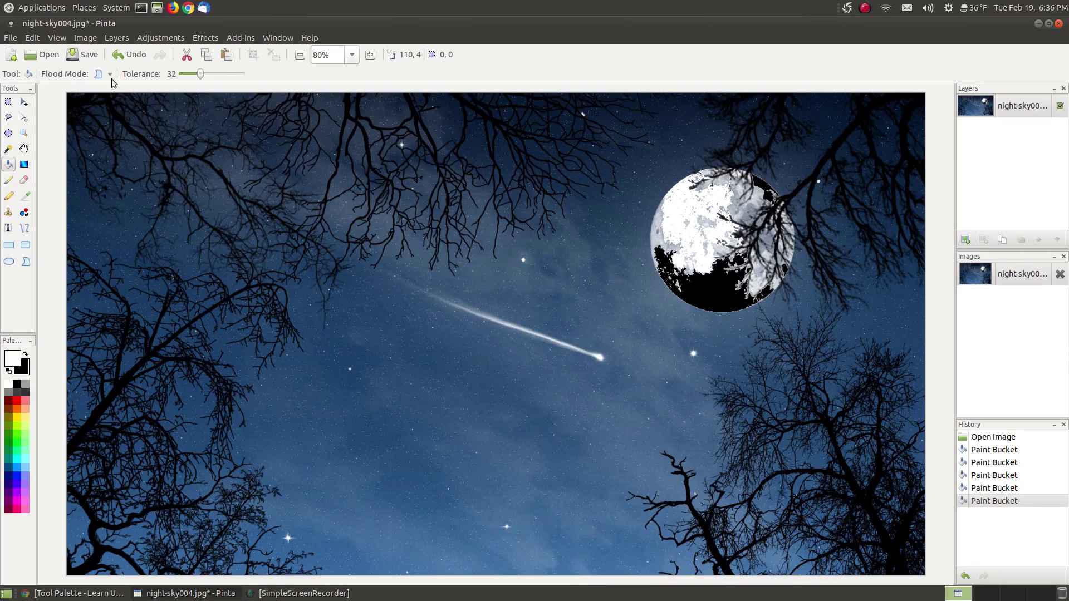
{"action": "left_click", "coordinate": [117, 58]}
{"action": "left_click", "coordinate": [117, 58]}
{"action": "left_click", "coordinate": [117, 58]}
{"action": "left_click", "coordinate": [117, 58]}
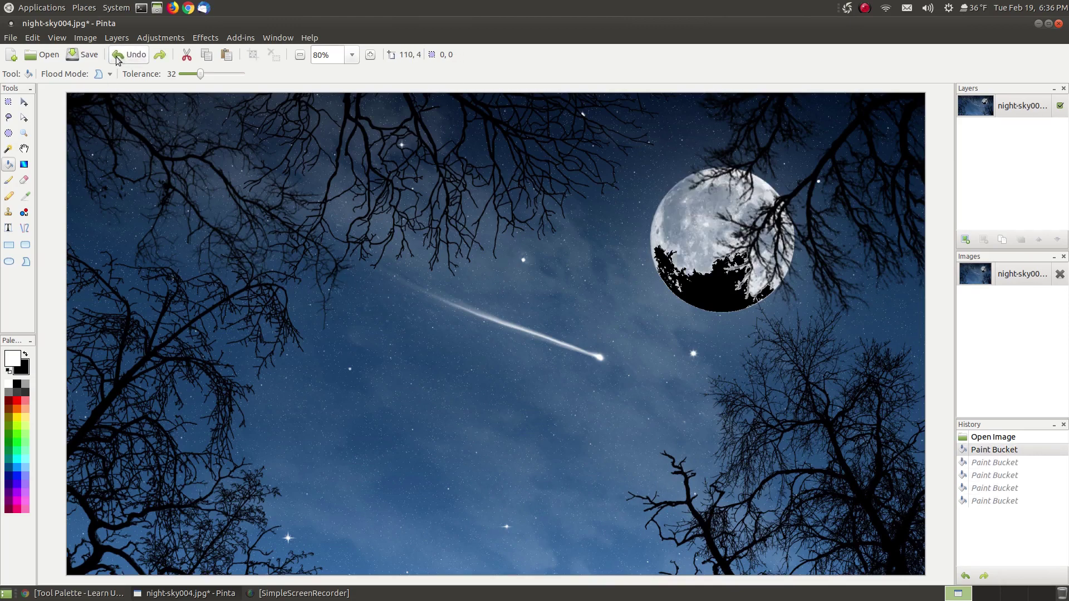
{"action": "left_click", "coordinate": [117, 58]}
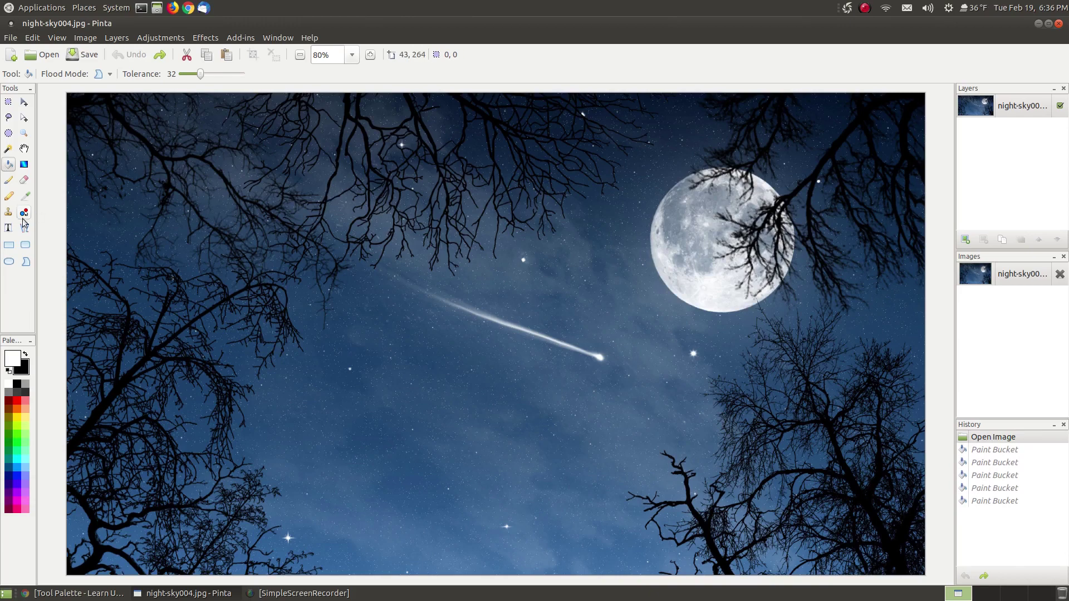
Add a new layer above the photo and set the Gradient tool to Radial Gradient
{"action": "left_click", "coordinate": [25, 166]}
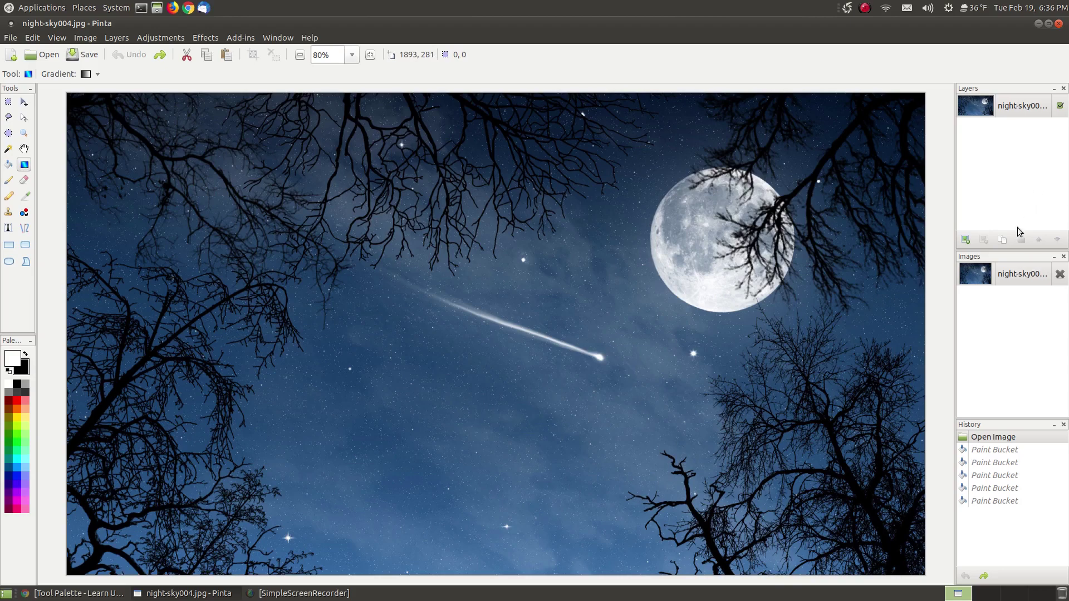
{"action": "left_click", "coordinate": [965, 239]}
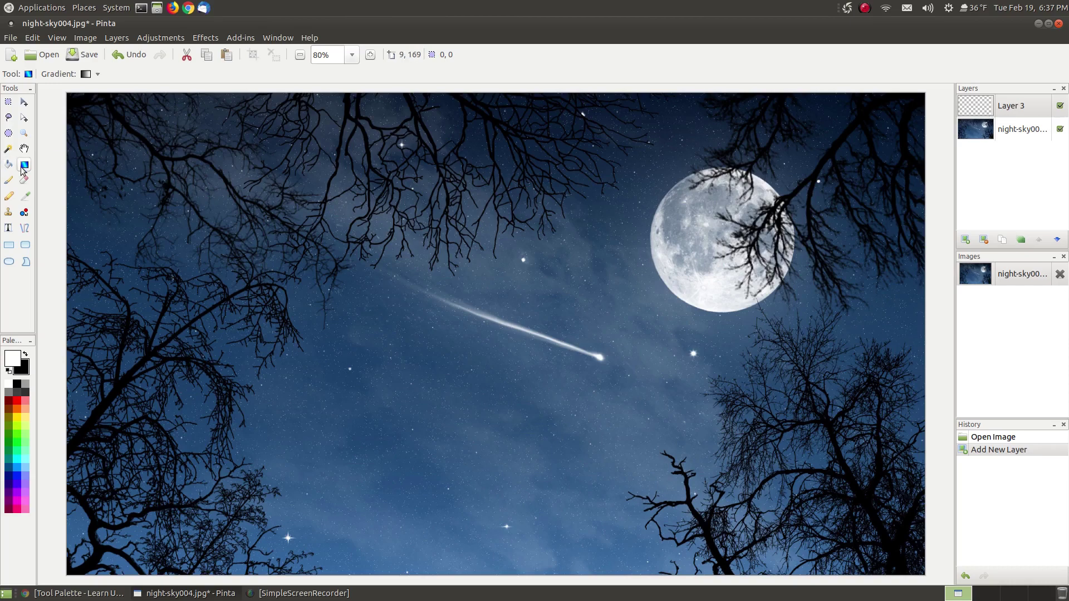
{"action": "left_click", "coordinate": [98, 76]}
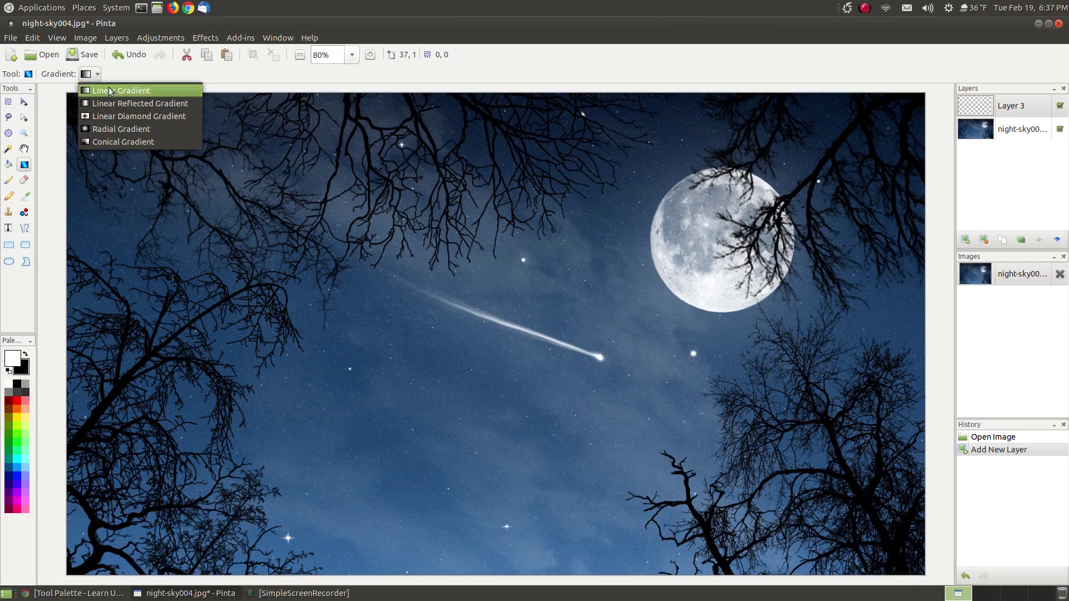
{"action": "left_click", "coordinate": [130, 128]}
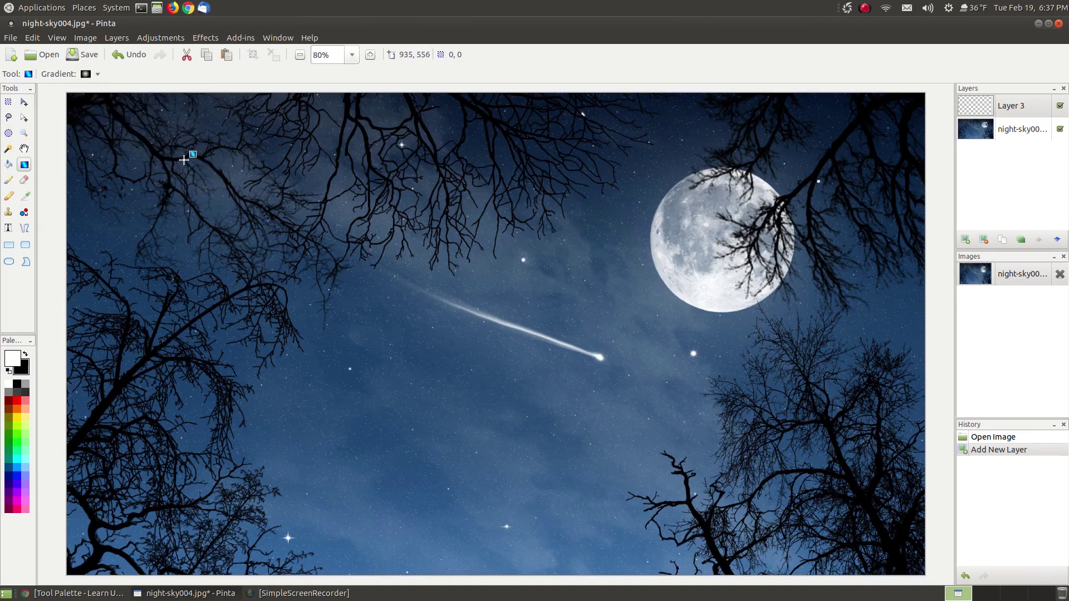
Draw a white-to-black radial gradient from the canvas centre on the new layer and move the photo layer above it
{"action": "left_click_drag", "start_coordinate": [484, 340], "coordinate": [184, 160]}
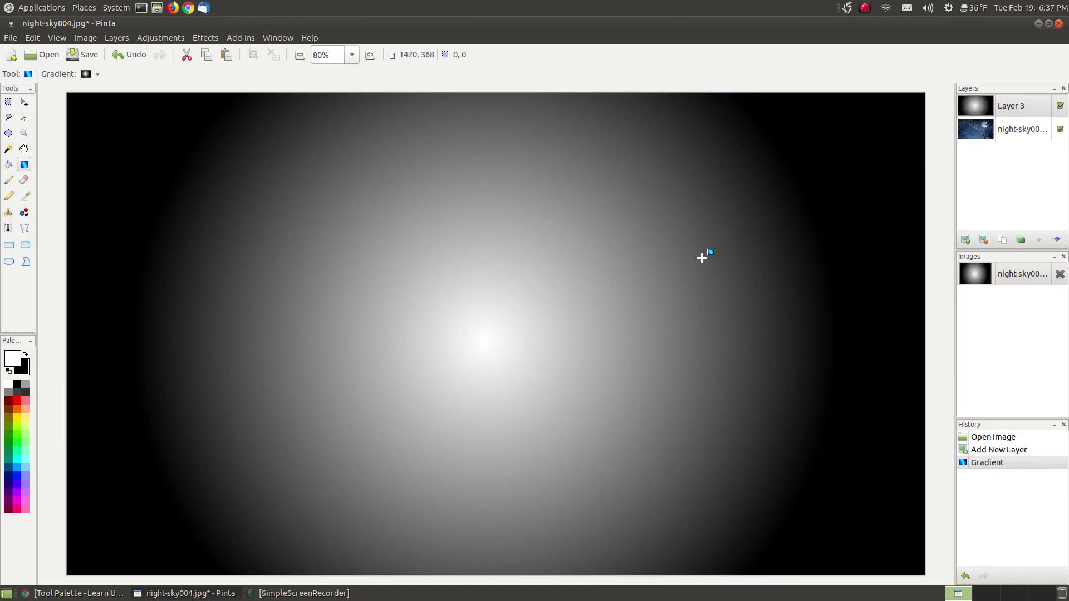
{"action": "left_click", "coordinate": [1008, 133]}
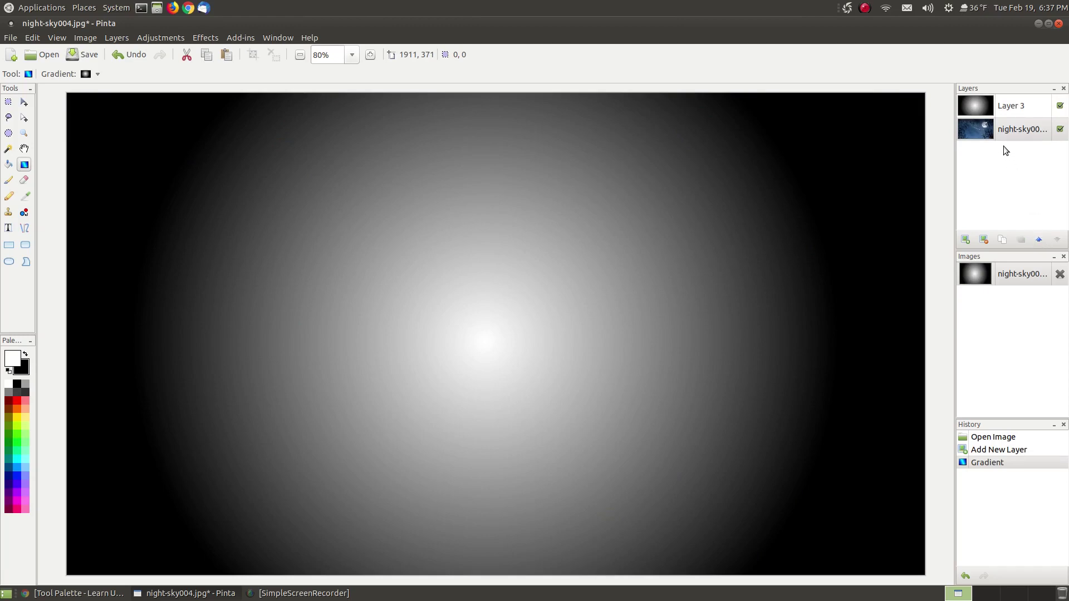
{"action": "left_click", "coordinate": [1039, 240]}
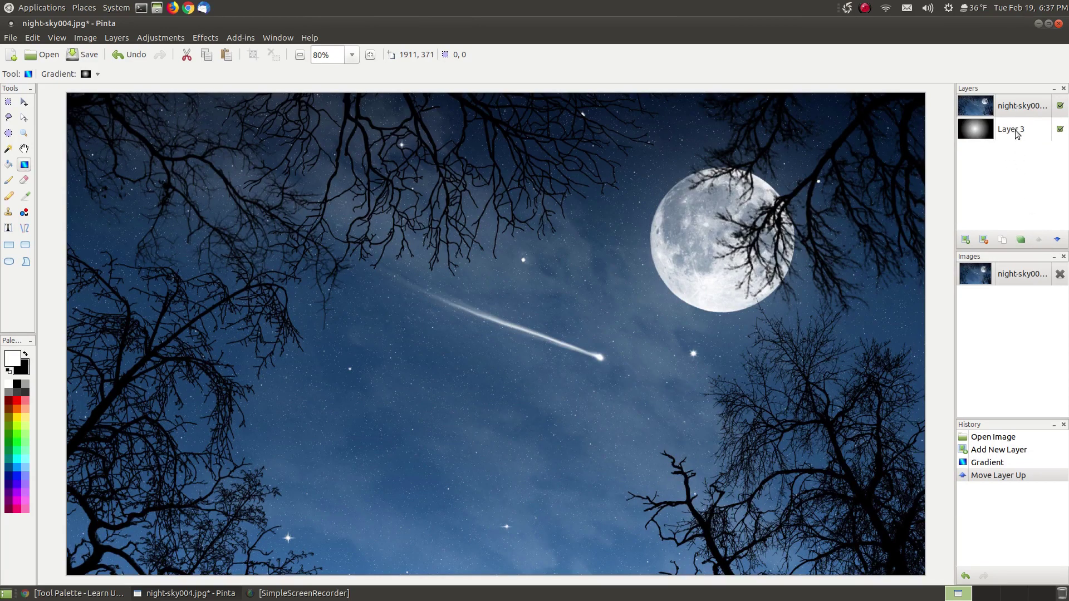
Try the photo layer's opacity at 67 and 53 over the gradient, return it to 100 and cancel the layer properties
{"action": "double_click", "coordinate": [1008, 107]}
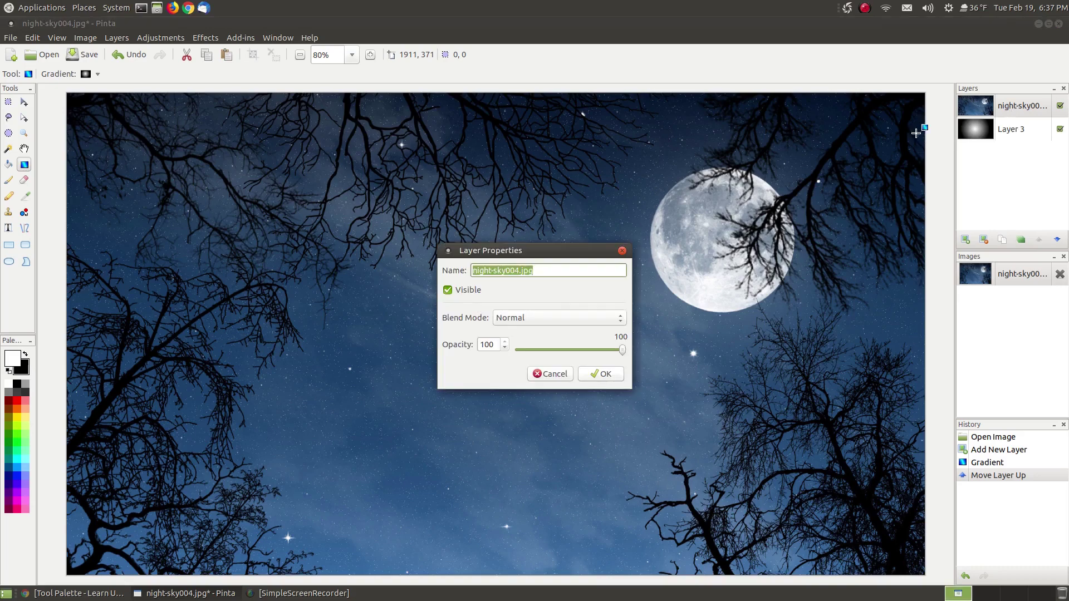
{"action": "left_click", "coordinate": [622, 350]}
{"action": "left_click_drag", "start_coordinate": [624, 354], "coordinate": [620, 352]}
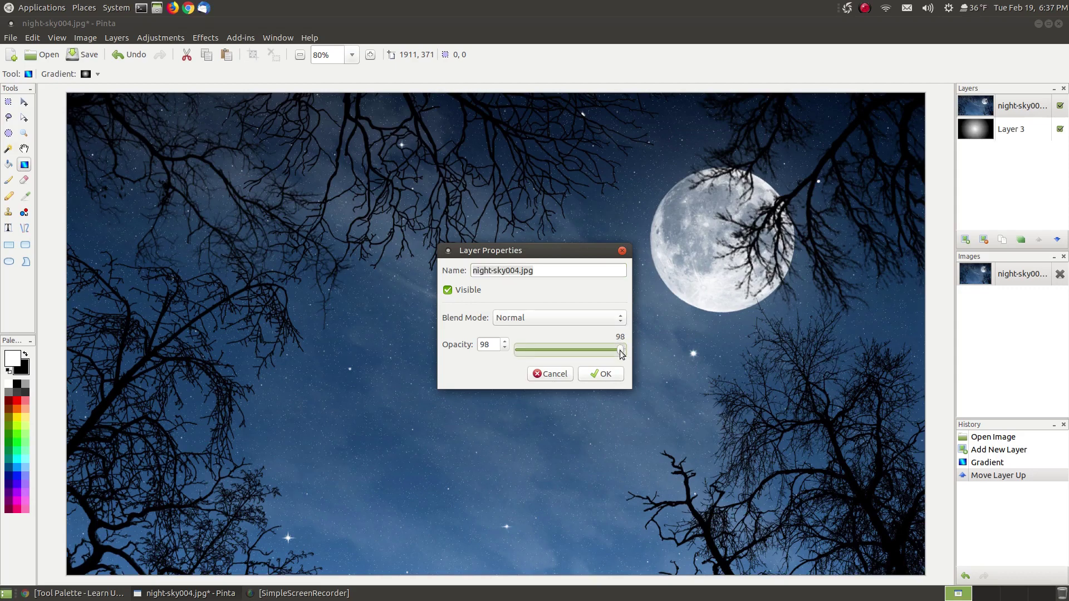
{"action": "left_click_drag", "start_coordinate": [534, 251], "coordinate": [206, 191]}
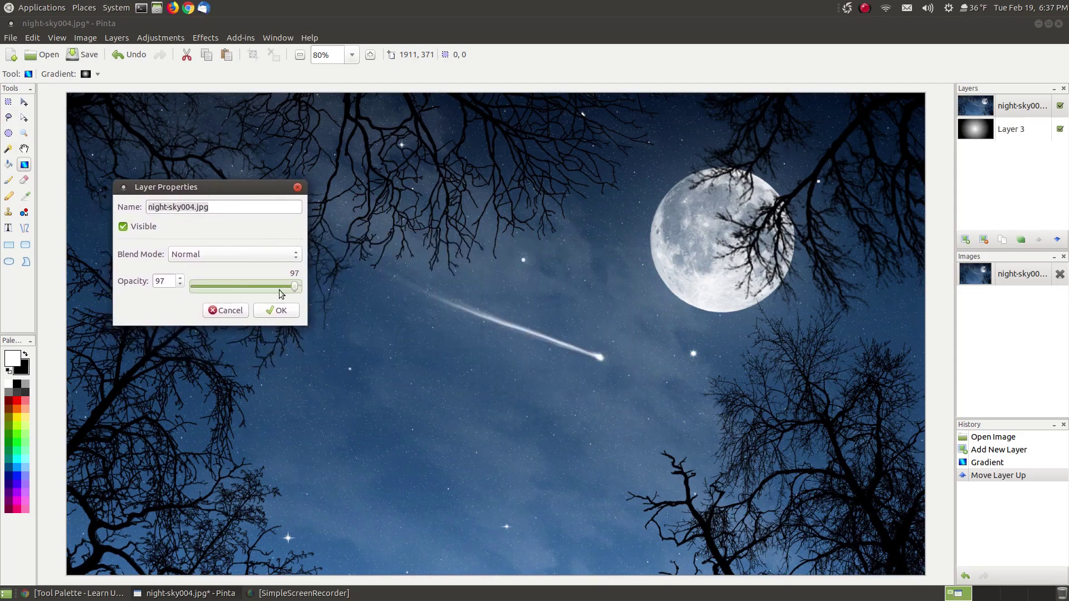
{"action": "left_click_drag", "start_coordinate": [296, 290], "coordinate": [263, 290]}
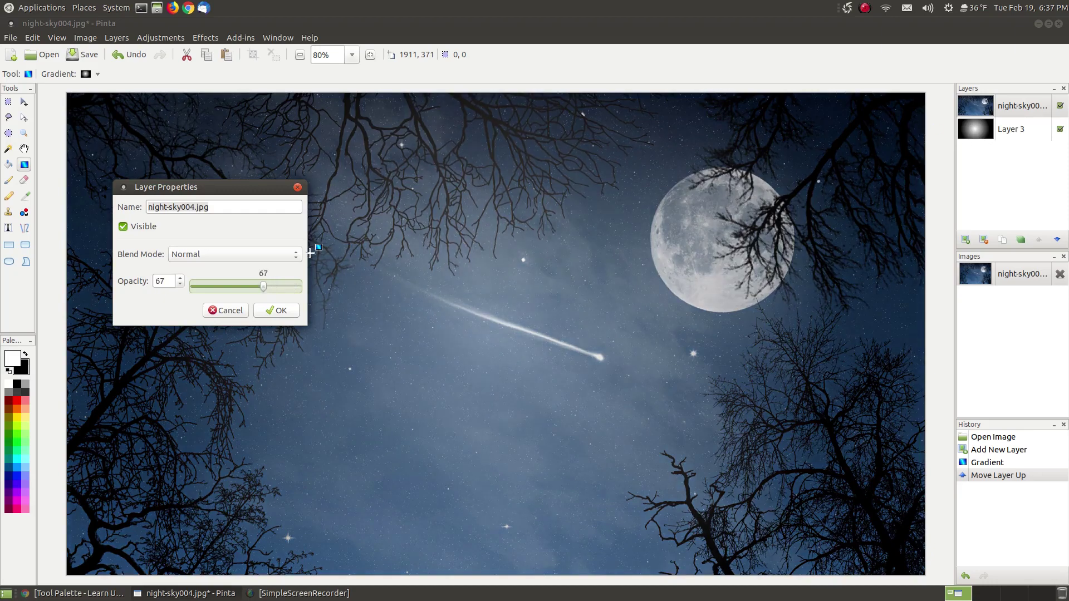
{"action": "left_click_drag", "start_coordinate": [260, 286], "coordinate": [251, 287]}
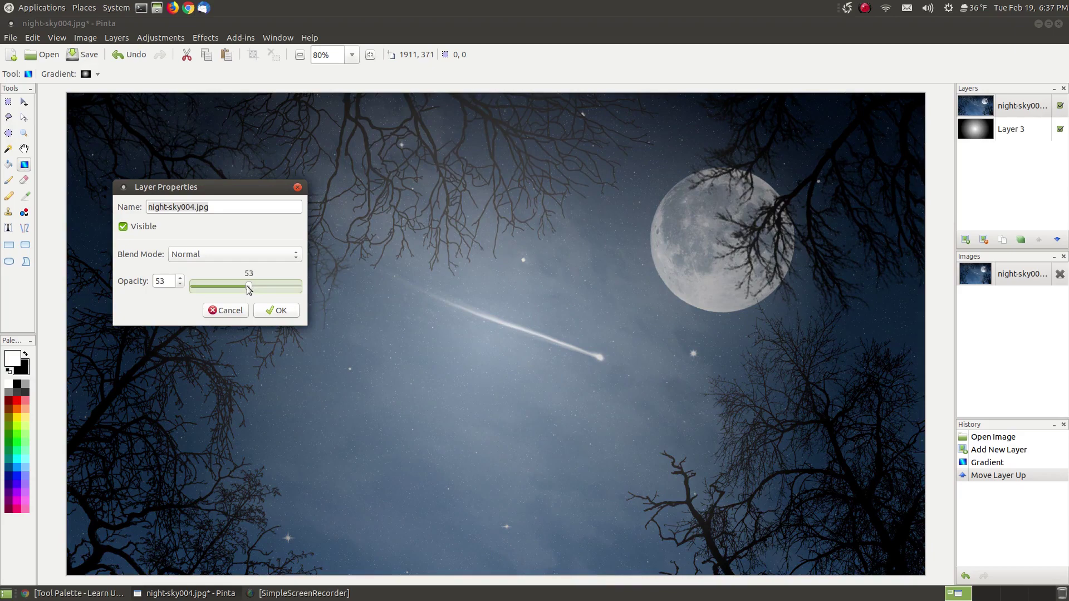
{"action": "left_click_drag", "start_coordinate": [248, 289], "coordinate": [247, 289]}
{"action": "left_click_drag", "start_coordinate": [211, 188], "coordinate": [244, 173]}
{"action": "left_click_drag", "start_coordinate": [288, 254], "coordinate": [352, 259]}
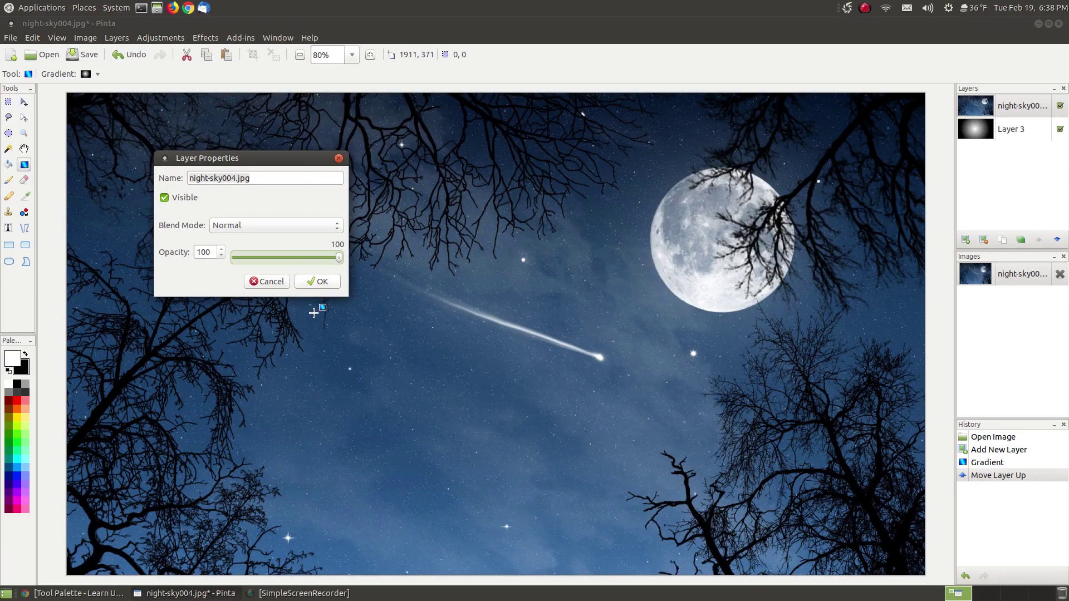
{"action": "left_click", "coordinate": [280, 283]}
Delete the gradient layer beneath the photo
{"action": "left_click", "coordinate": [991, 135]}
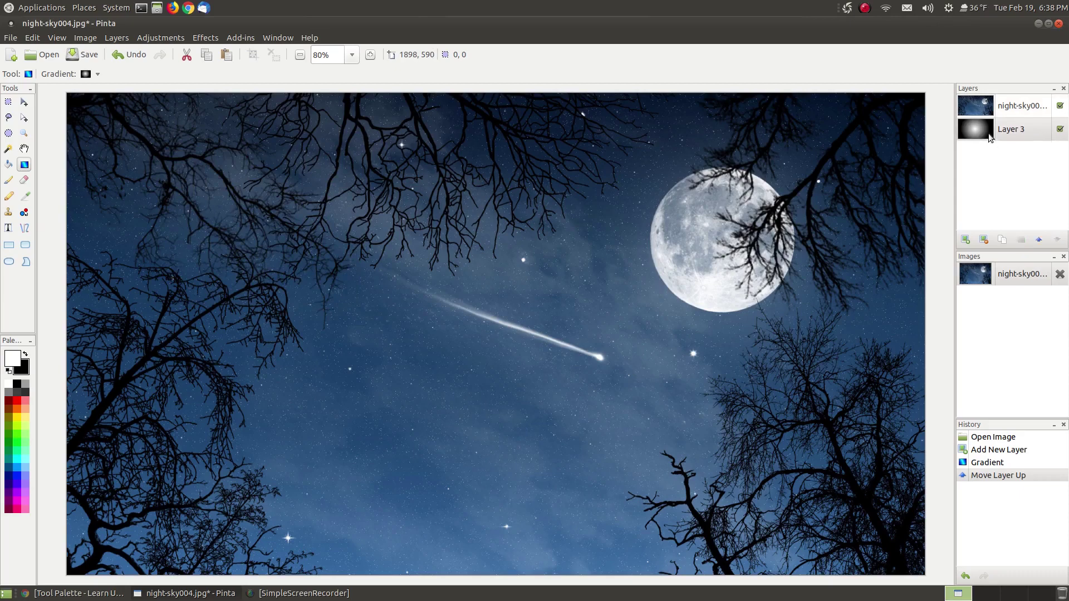
{"action": "left_click", "coordinate": [984, 240]}
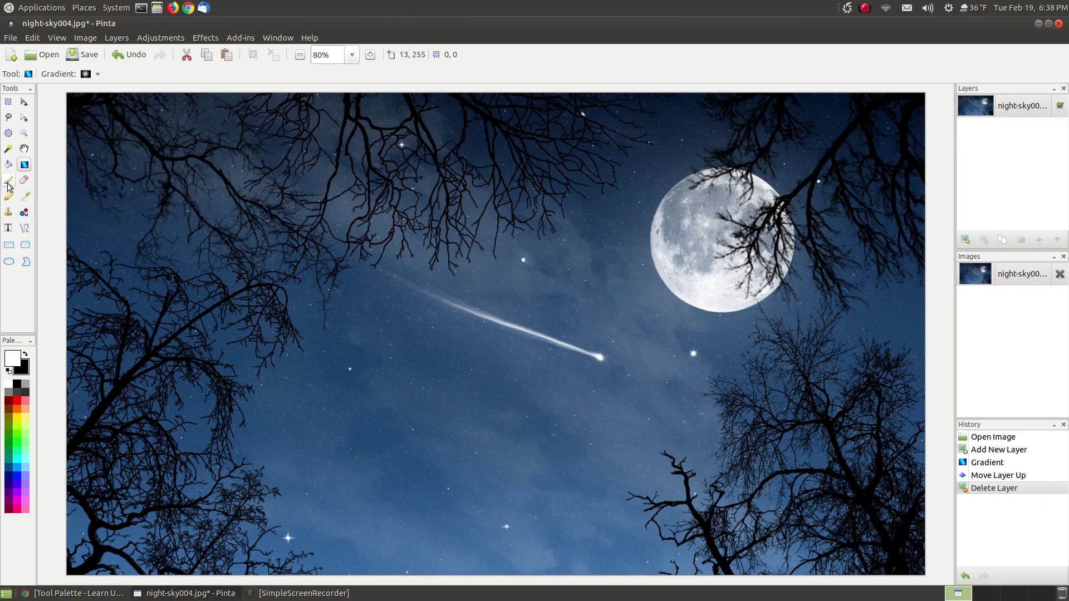
Paint a white freehand loop with the Paintbrush at width 2 and three thicker strokes at width 14 around the shooting star
{"action": "left_click", "coordinate": [8, 184]}
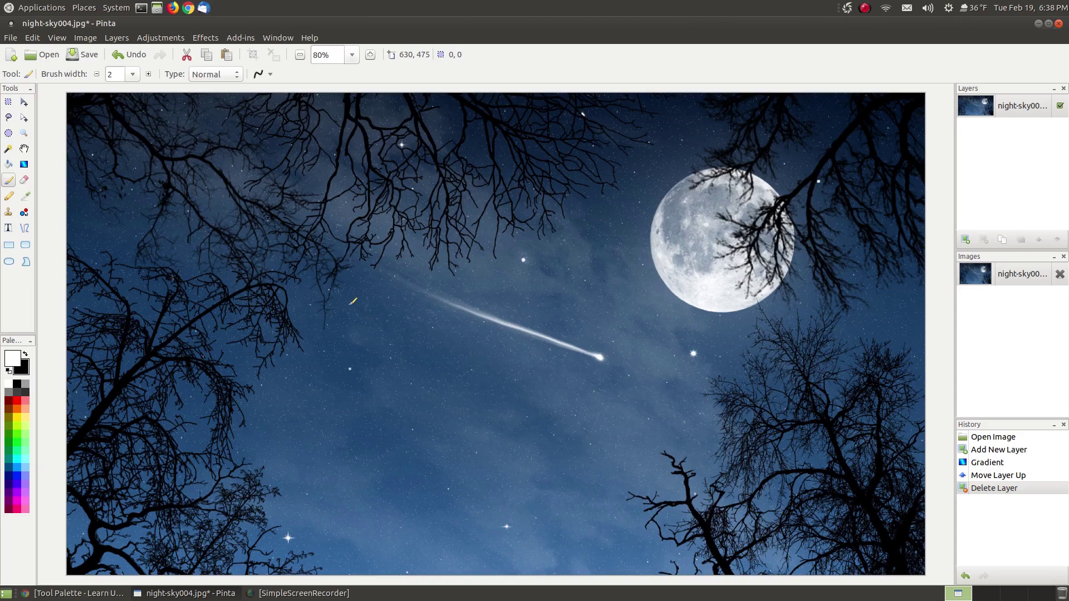
{"action": "mouse_move", "coordinate": [342, 337]}
{"action": "left_mouse_down"}
{"action": "mouse_move", "coordinate": [433, 433]}
{"action": "mouse_move", "coordinate": [498, 380]}
{"action": "mouse_move", "coordinate": [366, 304]}
{"action": "left_mouse_up"}
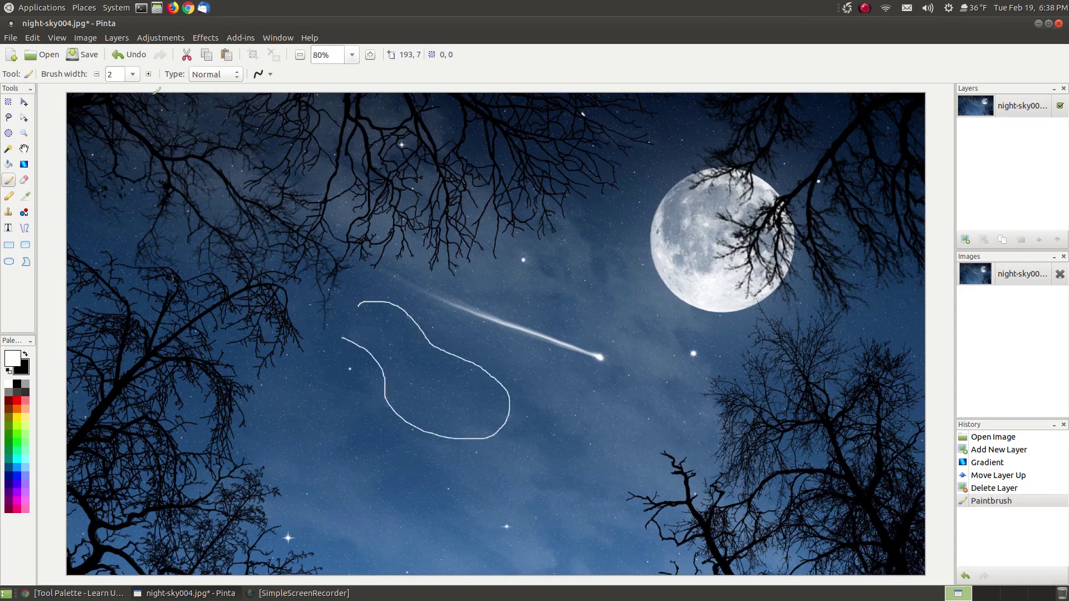
{"action": "left_click", "coordinate": [133, 75]}
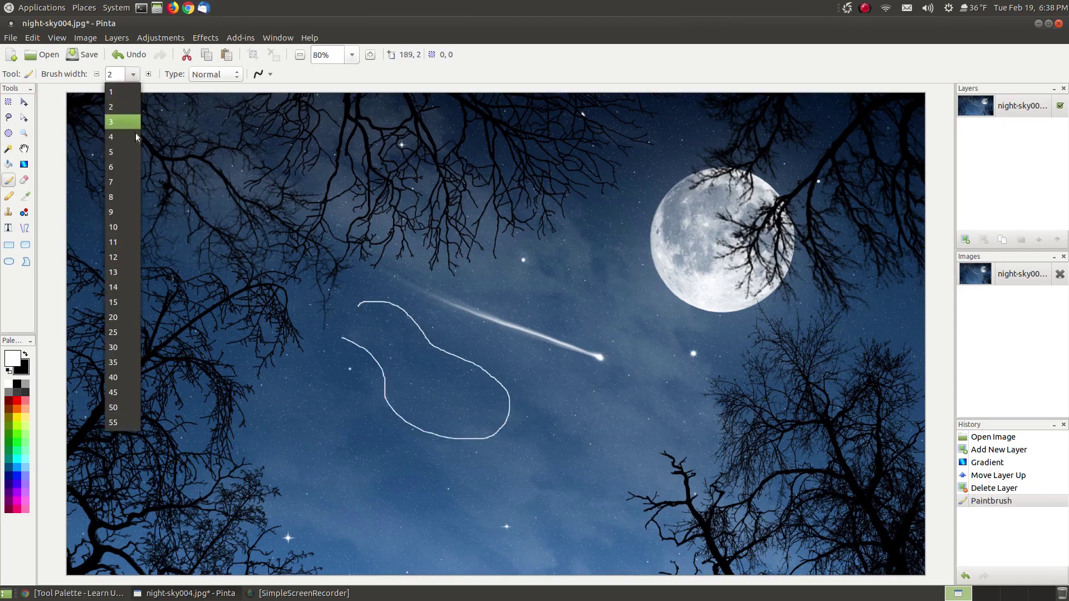
{"action": "left_click", "coordinate": [112, 287]}
{"action": "mouse_move", "coordinate": [299, 388]}
{"action": "left_mouse_down"}
{"action": "mouse_move", "coordinate": [451, 498]}
{"action": "mouse_move", "coordinate": [580, 389]}
{"action": "mouse_move", "coordinate": [405, 250]}
{"action": "mouse_move", "coordinate": [286, 350]}
{"action": "mouse_move", "coordinate": [318, 401]}
{"action": "left_mouse_up"}
{"action": "mouse_move", "coordinate": [612, 329]}
{"action": "left_mouse_down"}
{"action": "mouse_move", "coordinate": [601, 312]}
{"action": "mouse_move", "coordinate": [612, 400]}
{"action": "mouse_move", "coordinate": [549, 244]}
{"action": "left_mouse_up"}
{"action": "mouse_move", "coordinate": [362, 304]}
{"action": "left_mouse_down"}
{"action": "mouse_move", "coordinate": [348, 326]}
{"action": "mouse_move", "coordinate": [415, 414]}
{"action": "mouse_move", "coordinate": [506, 413]}
{"action": "mouse_move", "coordinate": [433, 332]}
{"action": "mouse_move", "coordinate": [389, 306]}
{"action": "mouse_move", "coordinate": [361, 306]}
{"action": "left_mouse_up"}
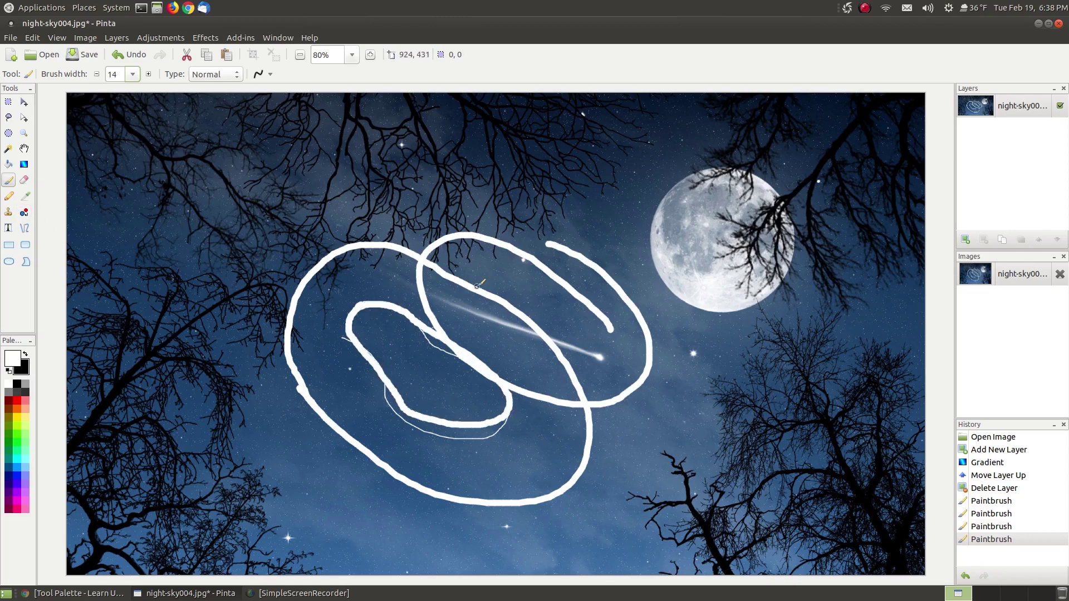
Undo all four Paintbrush strokes
{"action": "left_click", "coordinate": [131, 62]}
{"action": "left_click", "coordinate": [131, 61]}
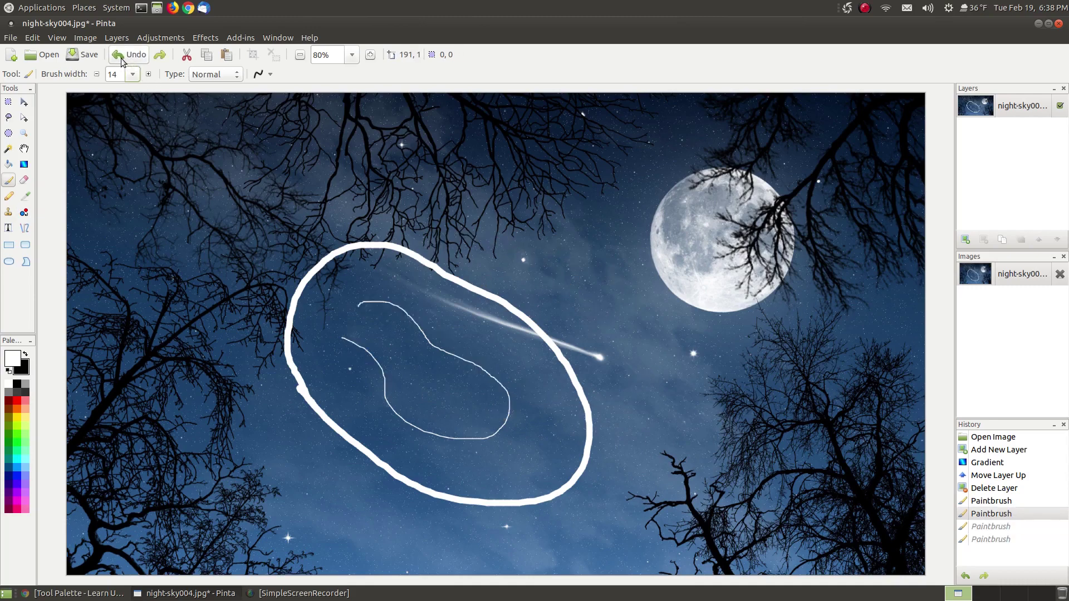
{"action": "left_click", "coordinate": [131, 61]}
{"action": "left_click", "coordinate": [131, 61]}
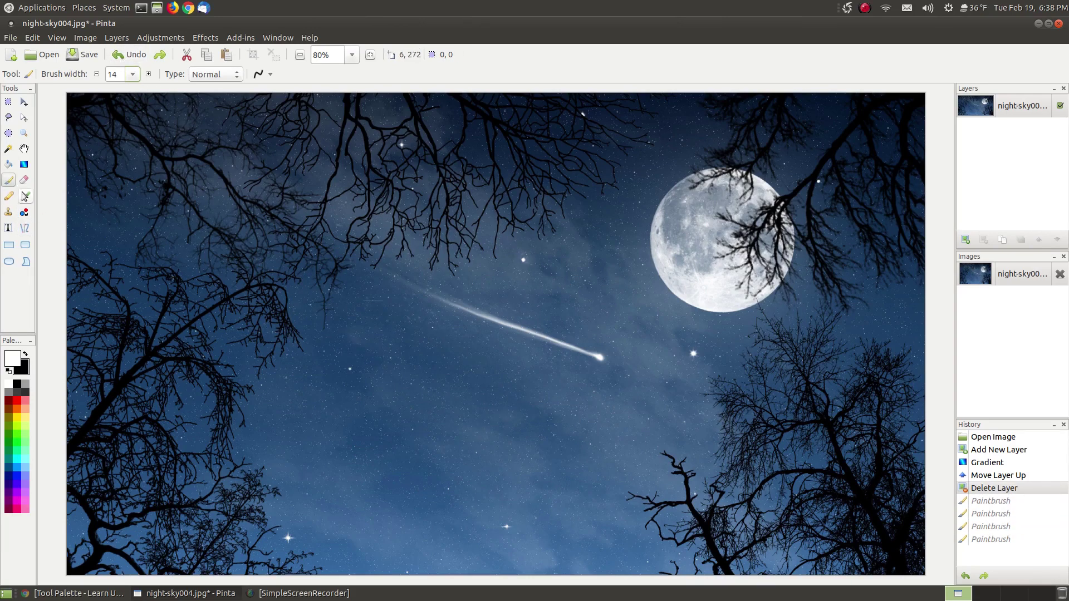
{"action": "left_click", "coordinate": [237, 76]}
{"action": "left_click", "coordinate": [239, 76]}
{"action": "left_click", "coordinate": [270, 75]}
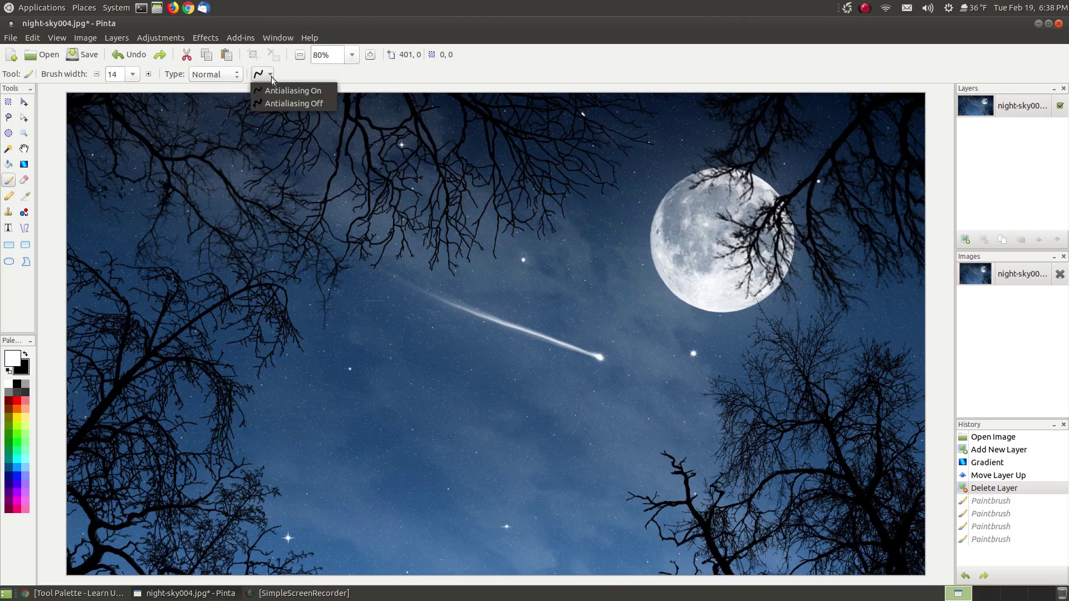
{"action": "left_click", "coordinate": [291, 71]}
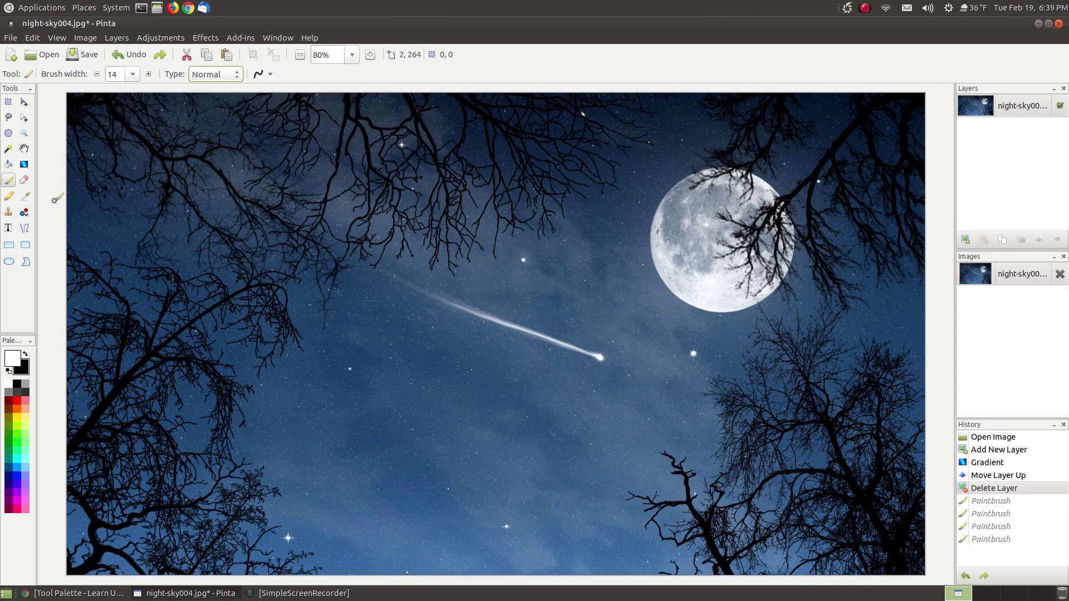
Erase back and forth over the shooting star with the Eraser at width 2 and again at width 14
{"action": "left_click", "coordinate": [24, 180]}
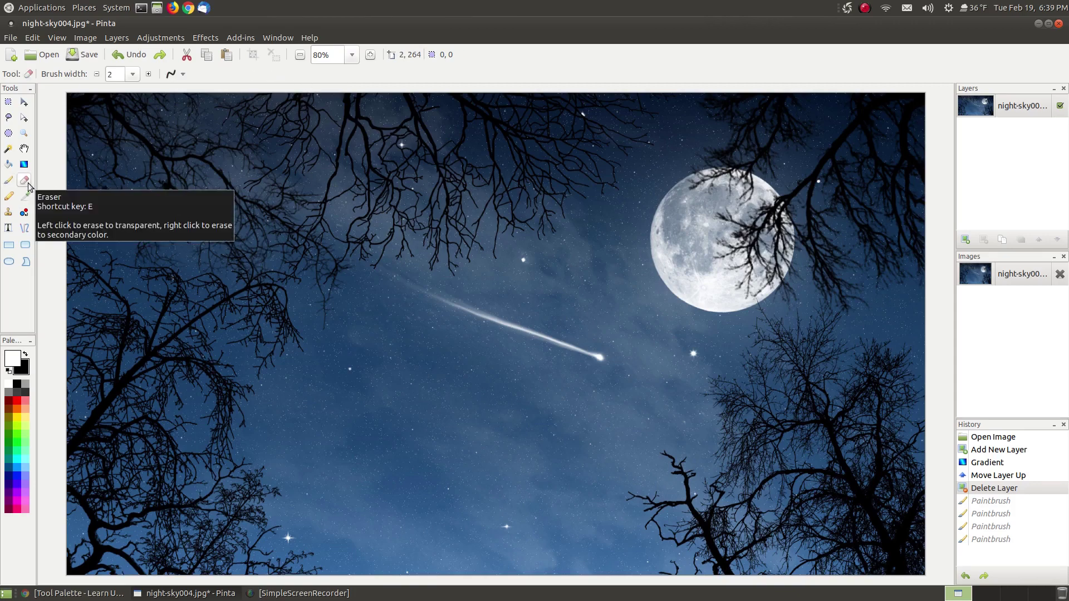
{"action": "mouse_move", "coordinate": [608, 356]}
{"action": "left_mouse_down"}
{"action": "mouse_move", "coordinate": [434, 314]}
{"action": "mouse_move", "coordinate": [550, 337]}
{"action": "mouse_move", "coordinate": [574, 354]}
{"action": "mouse_move", "coordinate": [498, 327]}
{"action": "mouse_move", "coordinate": [448, 279]}
{"action": "mouse_move", "coordinate": [516, 320]}
{"action": "mouse_move", "coordinate": [509, 282]}
{"action": "left_mouse_up"}
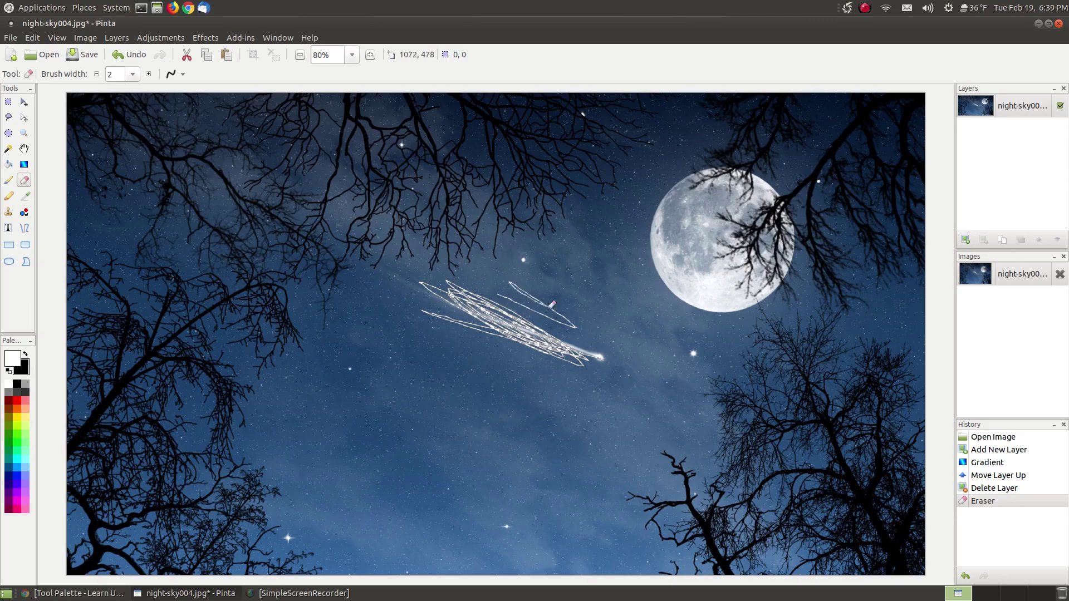
{"action": "left_click", "coordinate": [132, 76]}
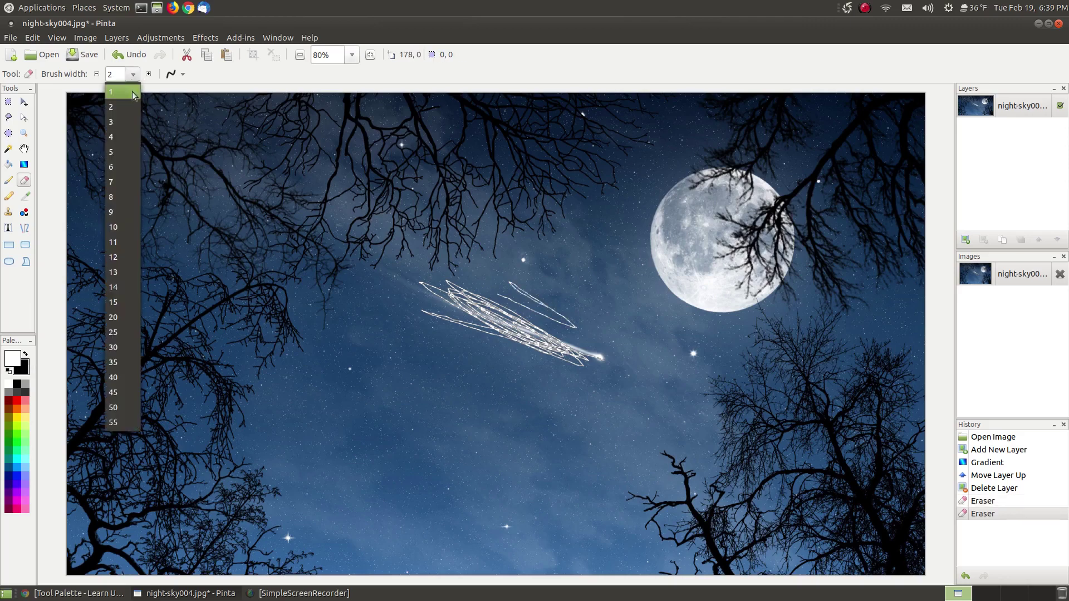
{"action": "left_click", "coordinate": [122, 287]}
{"action": "mouse_move", "coordinate": [547, 341]}
{"action": "left_mouse_down"}
{"action": "mouse_move", "coordinate": [504, 311]}
{"action": "mouse_move", "coordinate": [497, 283]}
{"action": "mouse_move", "coordinate": [583, 321]}
{"action": "mouse_move", "coordinate": [573, 350]}
{"action": "mouse_move", "coordinate": [590, 352]}
{"action": "mouse_move", "coordinate": [567, 329]}
{"action": "mouse_move", "coordinate": [528, 318]}
{"action": "left_mouse_up"}
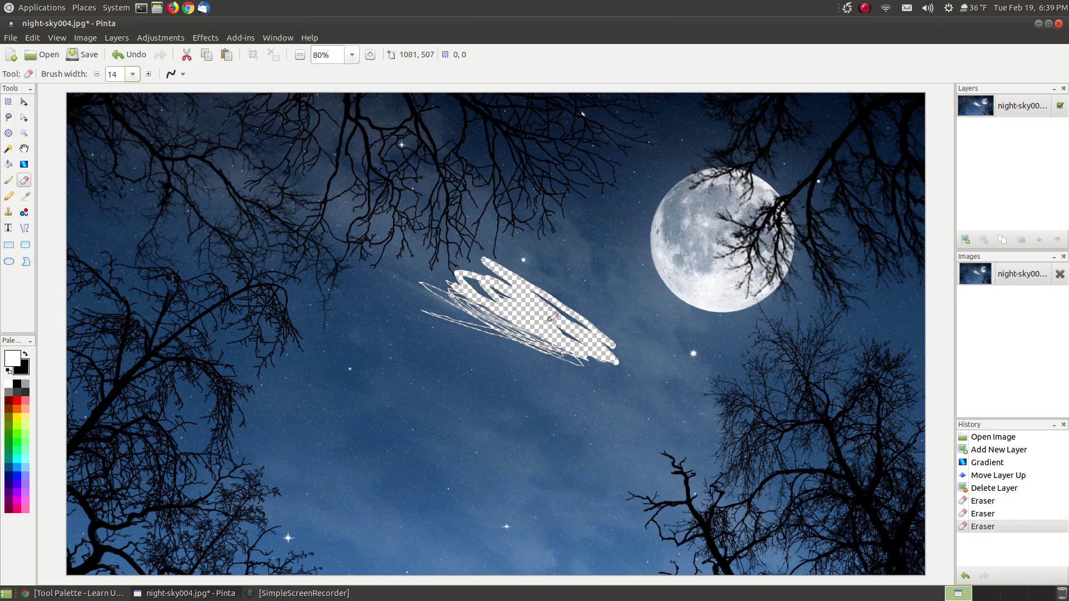
Undo all Eraser strokes over the shooting star
{"action": "left_click", "coordinate": [121, 58]}
{"action": "left_click", "coordinate": [121, 58]}
{"action": "left_click", "coordinate": [121, 58]}
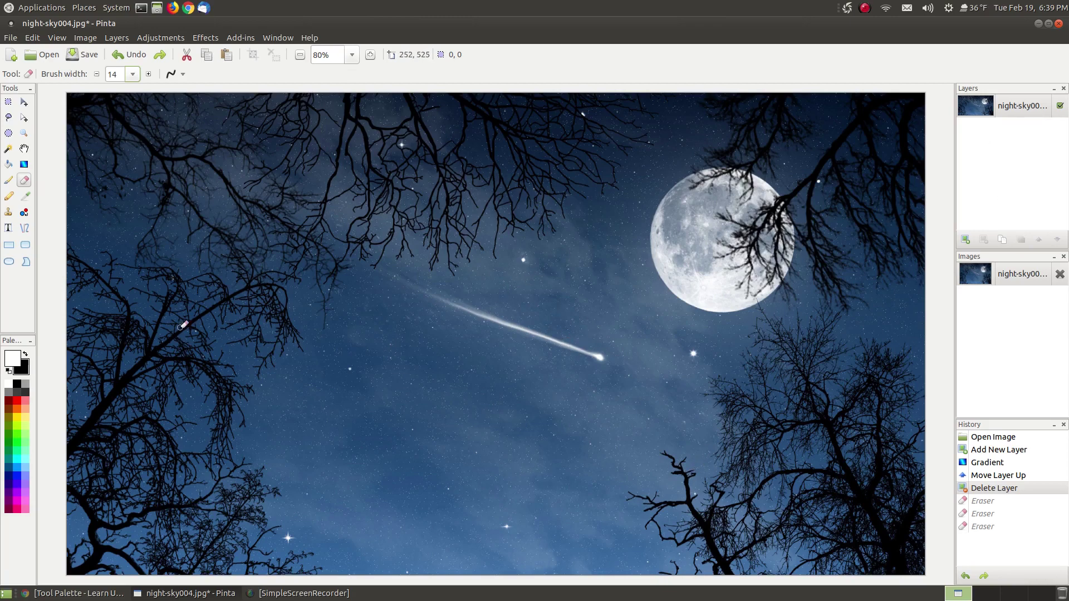
Set the Paintbrush's brush width to 2
{"action": "left_click", "coordinate": [13, 199]}
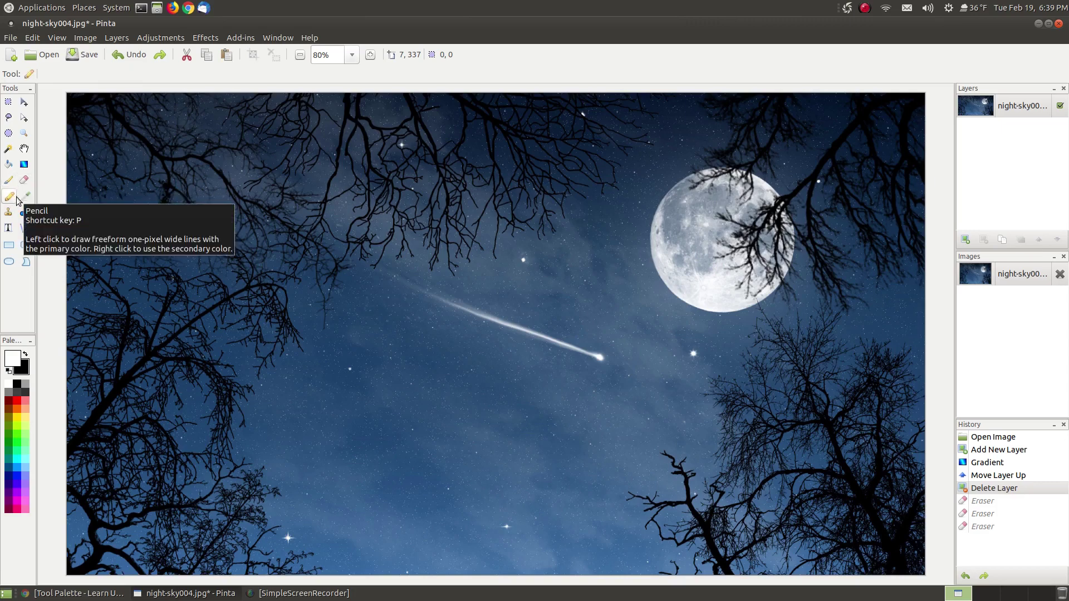
{"action": "left_click", "coordinate": [5, 183]}
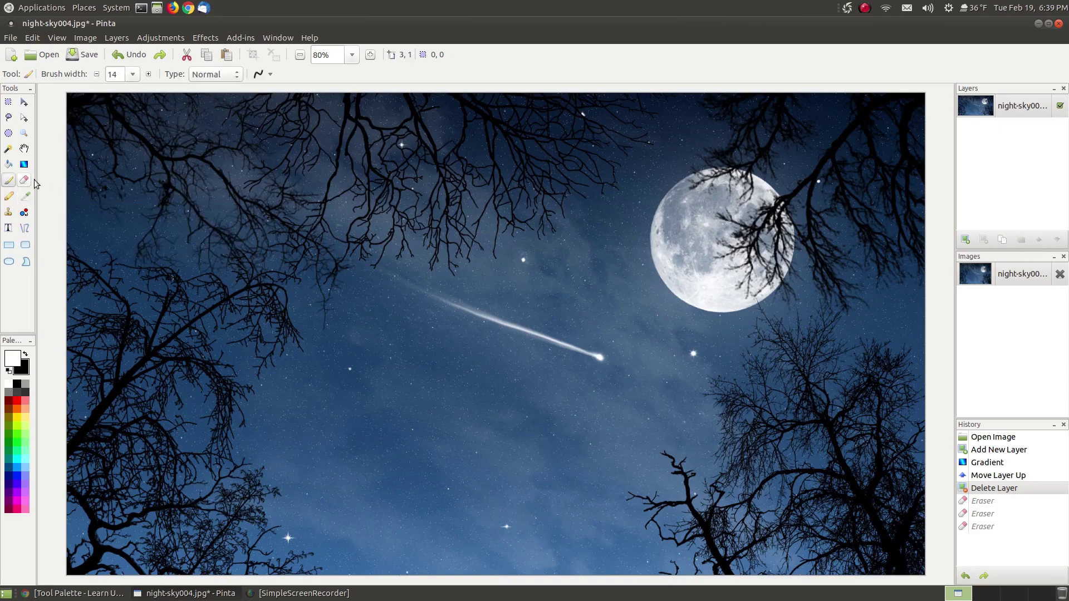
{"action": "left_click", "coordinate": [134, 76]}
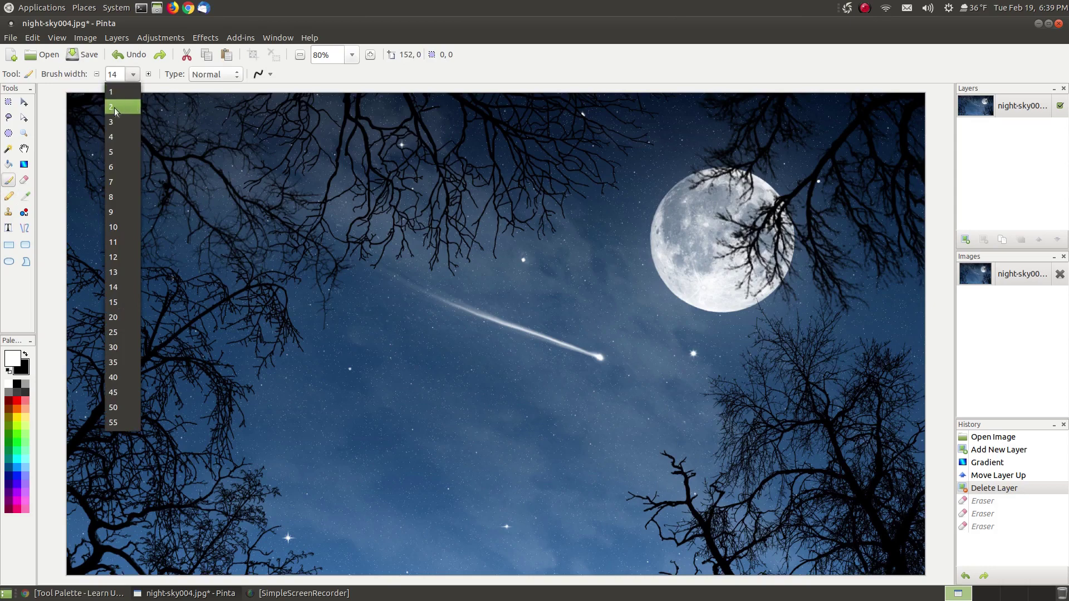
{"action": "left_click", "coordinate": [114, 108]}
Draw a looping white freehand line across and below the shooting star with the Pencil, and undo it
{"action": "left_click", "coordinate": [9, 196]}
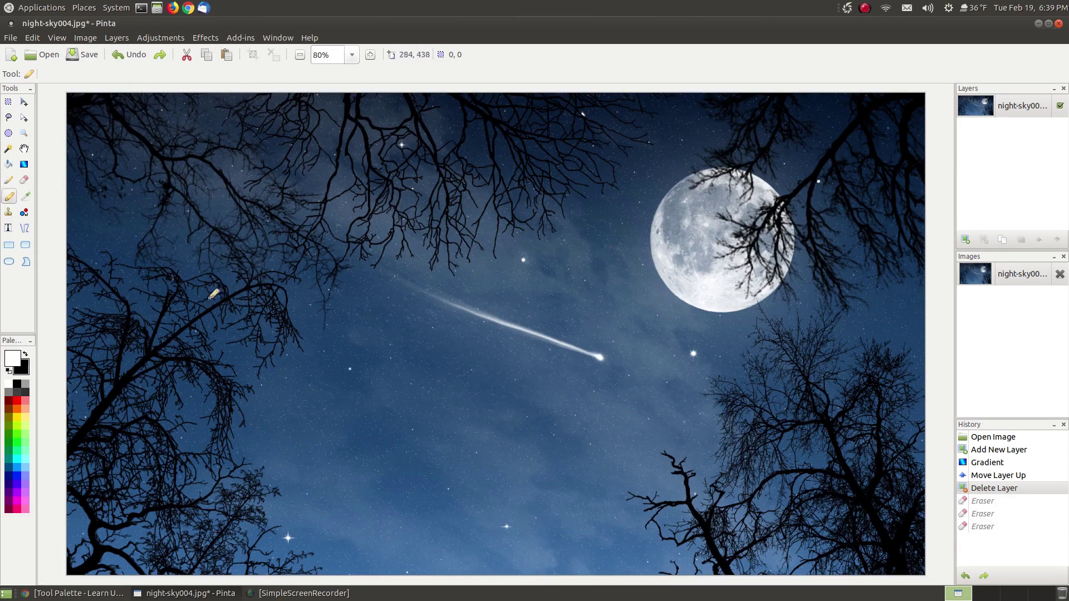
{"action": "mouse_move", "coordinate": [341, 324]}
{"action": "left_mouse_down"}
{"action": "mouse_move", "coordinate": [581, 432]}
{"action": "mouse_move", "coordinate": [472, 350]}
{"action": "mouse_move", "coordinate": [340, 295]}
{"action": "mouse_move", "coordinate": [342, 318]}
{"action": "mouse_move", "coordinate": [395, 383]}
{"action": "mouse_move", "coordinate": [496, 439]}
{"action": "mouse_move", "coordinate": [554, 421]}
{"action": "mouse_move", "coordinate": [457, 319]}
{"action": "mouse_move", "coordinate": [418, 341]}
{"action": "mouse_move", "coordinate": [489, 426]}
{"action": "mouse_move", "coordinate": [519, 340]}
{"action": "mouse_move", "coordinate": [548, 339]}
{"action": "mouse_move", "coordinate": [489, 359]}
{"action": "mouse_move", "coordinate": [501, 397]}
{"action": "left_mouse_up"}
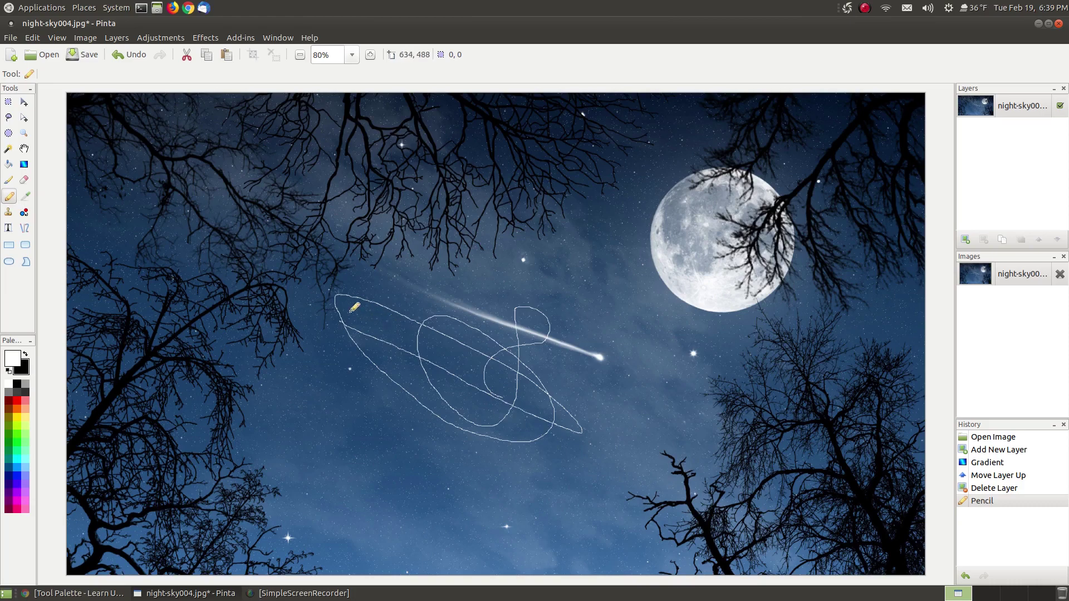
{"action": "left_click", "coordinate": [9, 180]}
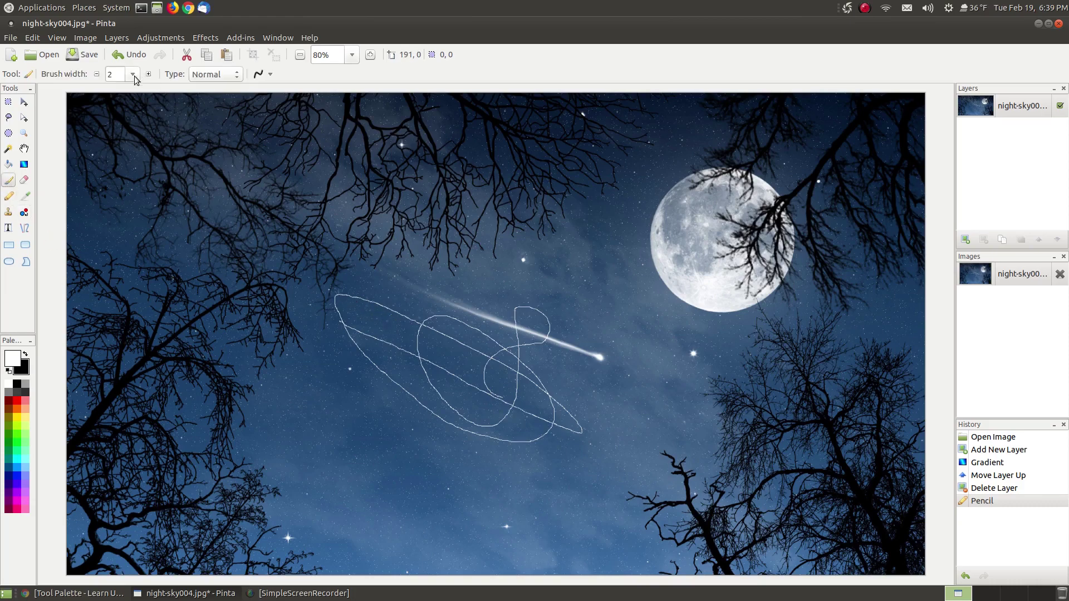
{"action": "left_click", "coordinate": [9, 196]}
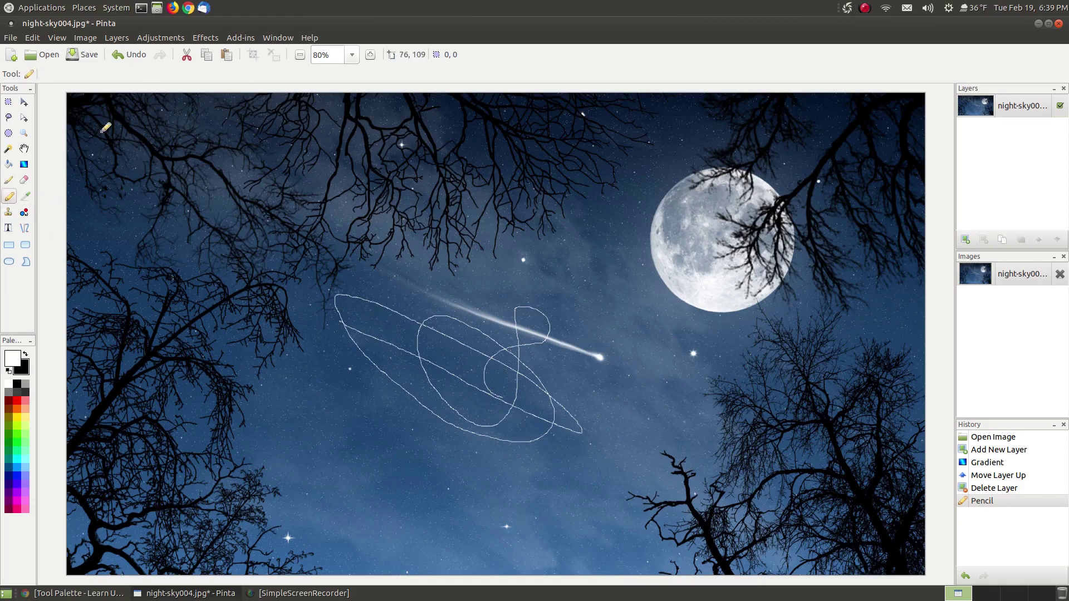
{"action": "left_click", "coordinate": [119, 55]}
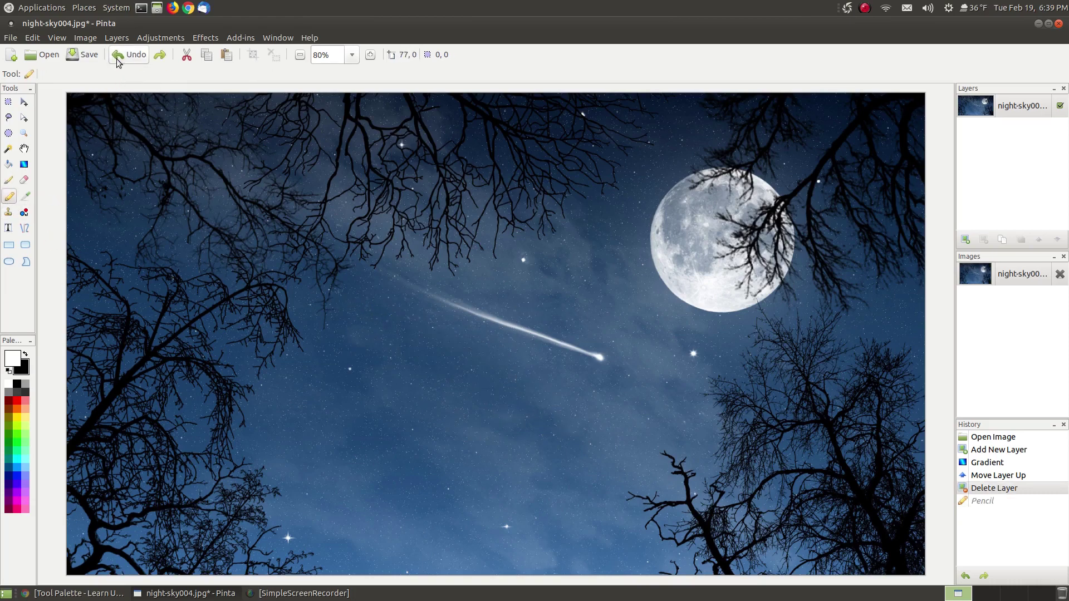
Sample the blue of the sky beside the shooting star's tail as the primary color with the Color Picker
{"action": "left_click", "coordinate": [8, 180]}
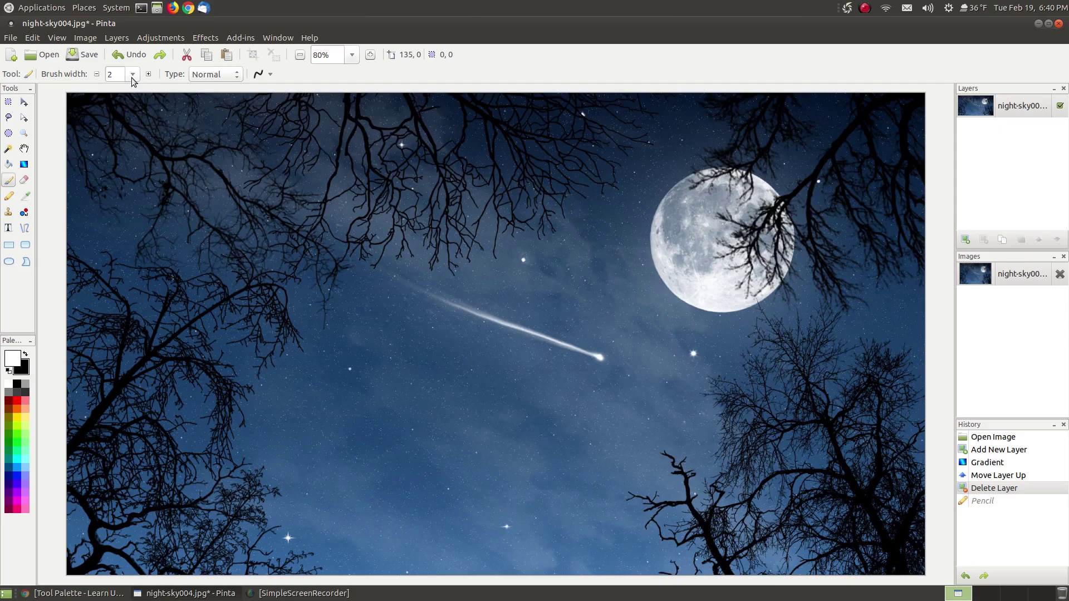
{"action": "left_click", "coordinate": [9, 196]}
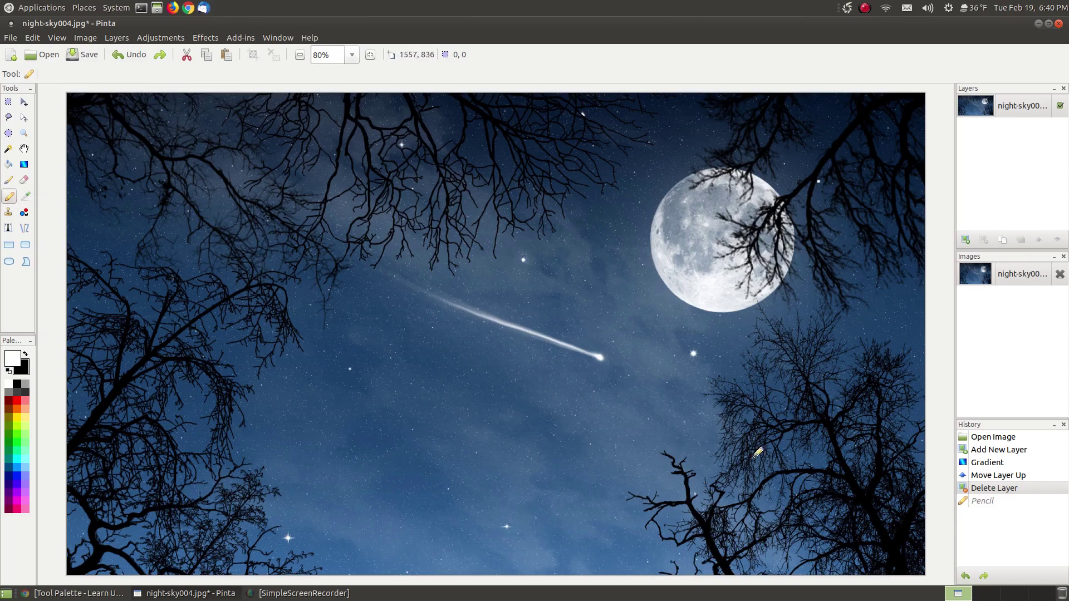
{"action": "left_click", "coordinate": [27, 198]}
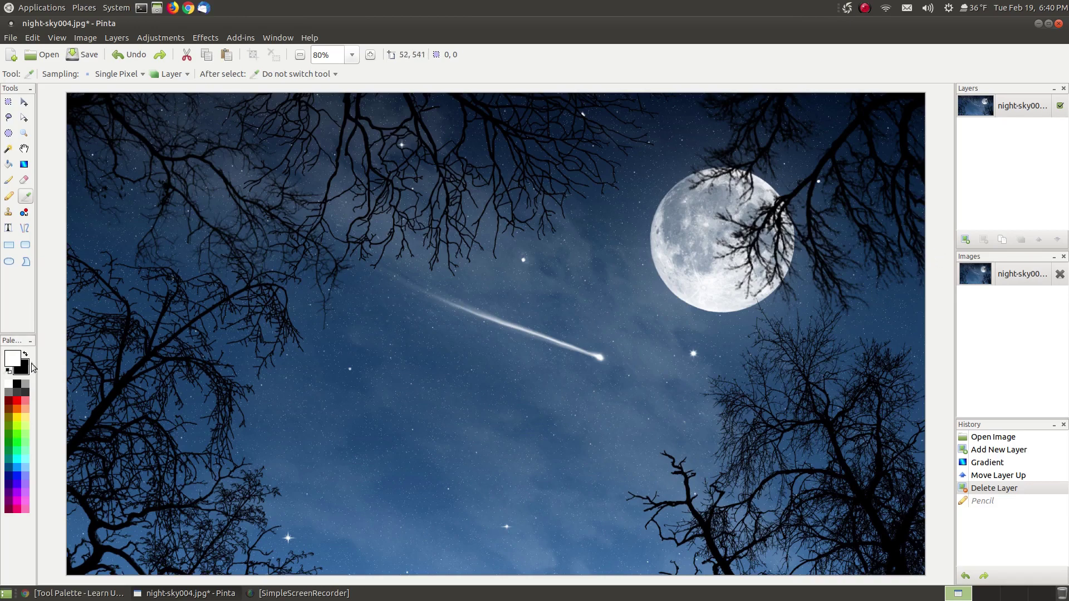
{"action": "left_click", "coordinate": [343, 293]}
Paint short strokes of the sampled sky blue over the shooting star's trail near its head with the Paintbrush at width 2
{"action": "left_click", "coordinate": [9, 182]}
{"action": "left_click_drag", "start_coordinate": [568, 341], "coordinate": [582, 351]}
{"action": "left_click_drag", "start_coordinate": [564, 342], "coordinate": [580, 348]}
{"action": "left_click_drag", "start_coordinate": [568, 339], "coordinate": [563, 341]}
{"action": "left_click_drag", "start_coordinate": [559, 341], "coordinate": [569, 341]}
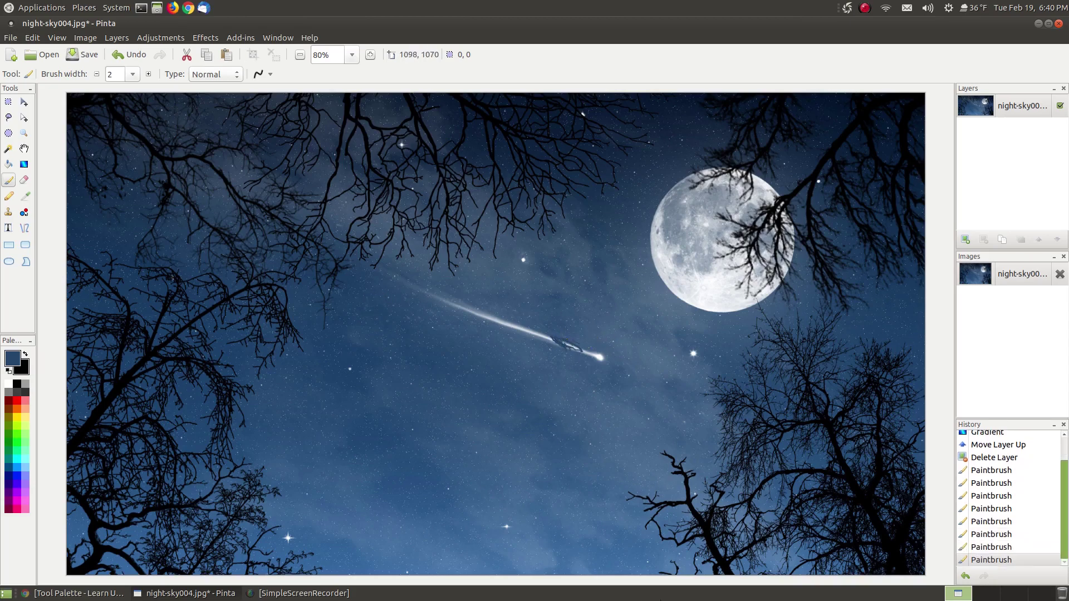
Undo all the blue Paintbrush strokes over the shooting star
{"action": "left_click", "coordinate": [118, 56]}
{"action": "left_click", "coordinate": [118, 56]}
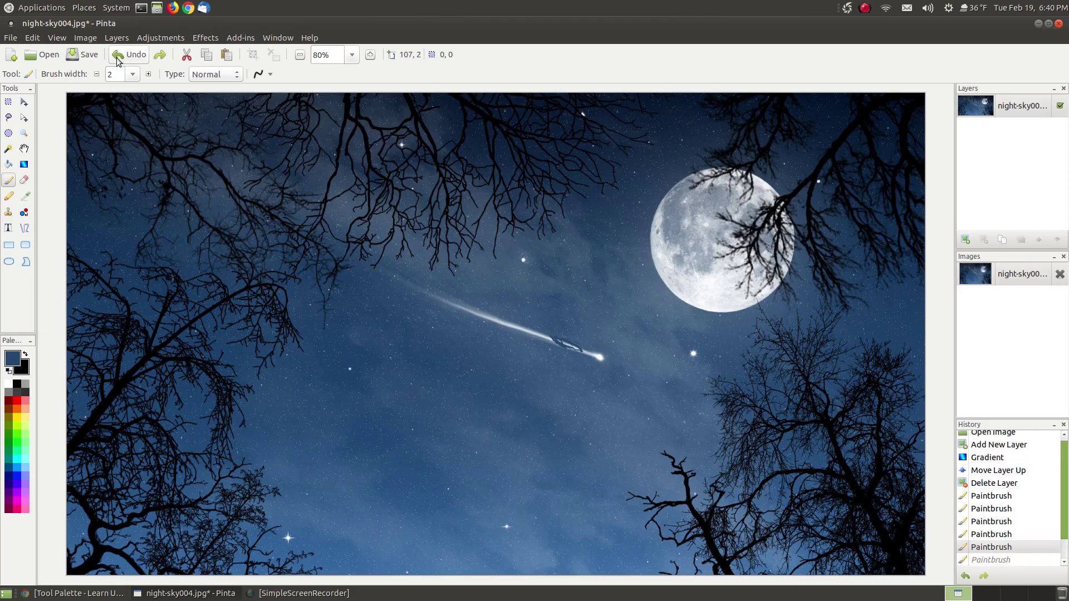
{"action": "left_click", "coordinate": [118, 56]}
{"action": "left_click", "coordinate": [118, 57]}
{"action": "left_click", "coordinate": [118, 57]}
{"action": "left_click", "coordinate": [118, 56]}
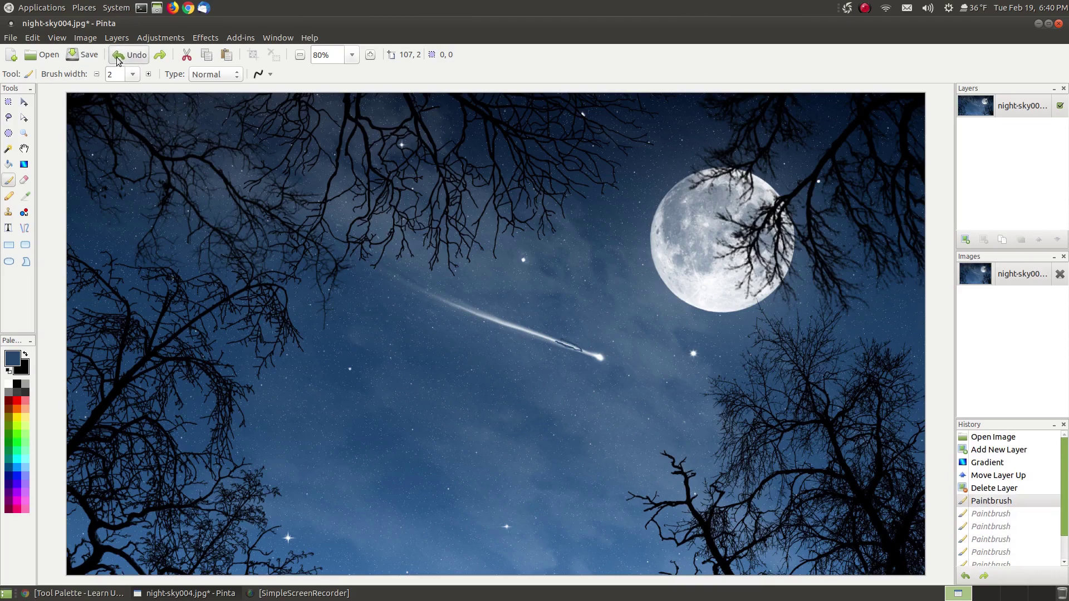
{"action": "left_click", "coordinate": [118, 57]}
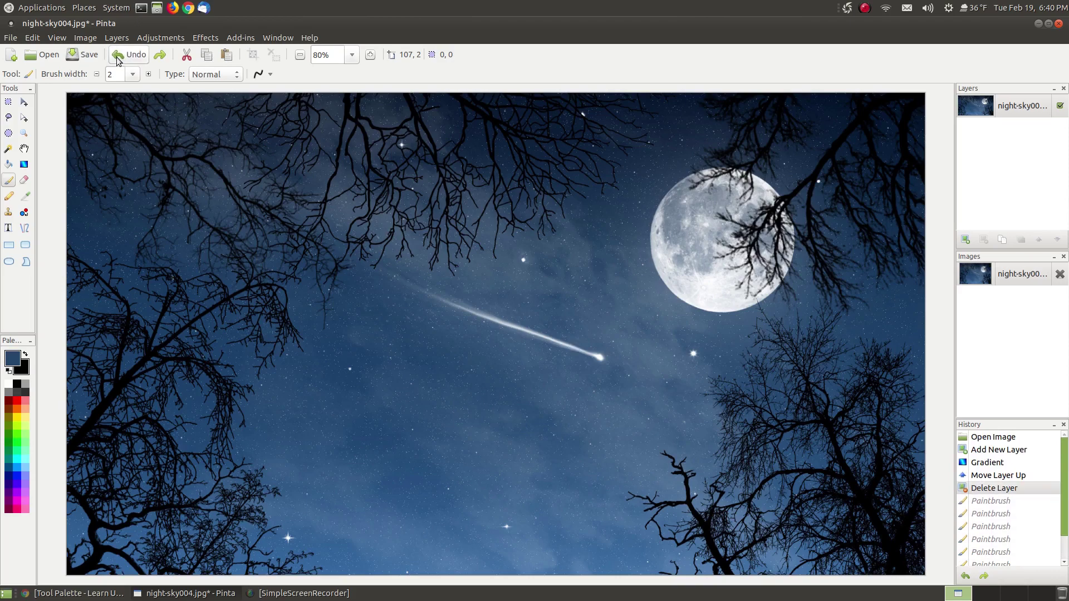
Clone part of the shooting star onto the sky just above it with the Clone Stamp at width 2
{"action": "left_click", "coordinate": [9, 216]}
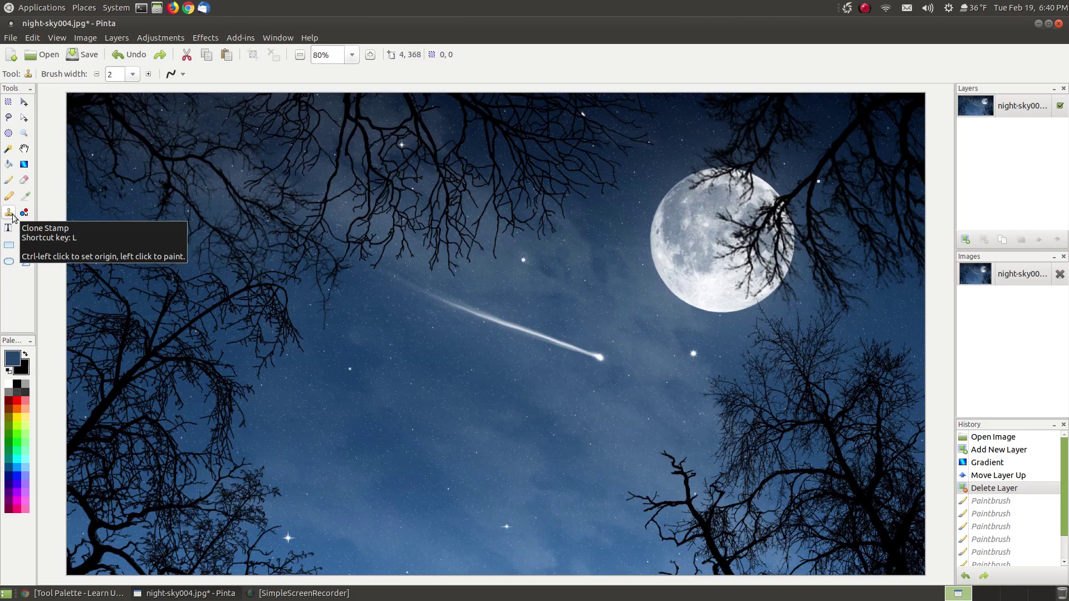
{"action": "left_click", "coordinate": [613, 332], "text": "ctrl"}
{"action": "mouse_move", "coordinate": [613, 332]}
{"action": "left_mouse_down"}
{"action": "mouse_move", "coordinate": [588, 321]}
{"action": "mouse_move", "coordinate": [621, 330]}
{"action": "mouse_move", "coordinate": [563, 311]}
{"action": "mouse_move", "coordinate": [615, 338]}
{"action": "mouse_move", "coordinate": [568, 322]}
{"action": "mouse_move", "coordinate": [600, 329]}
{"action": "mouse_move", "coordinate": [585, 313]}
{"action": "mouse_move", "coordinate": [563, 343]}
{"action": "mouse_move", "coordinate": [562, 314]}
{"action": "left_mouse_up"}
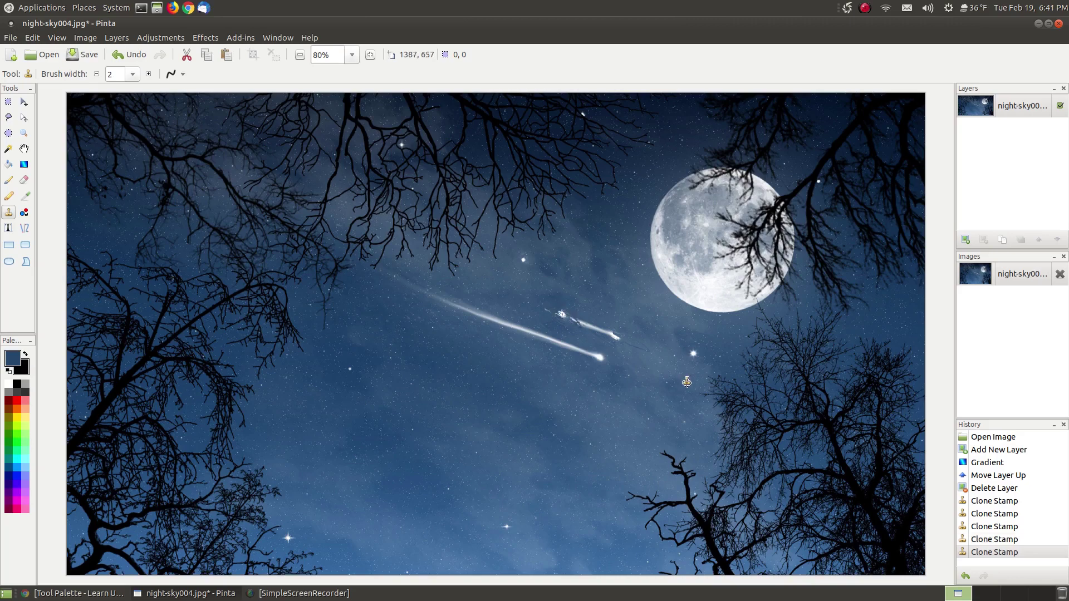
Undo all the Clone Stamp strokes above the shooting star
{"action": "left_click", "coordinate": [121, 56]}
{"action": "left_click", "coordinate": [122, 55]}
{"action": "left_click", "coordinate": [122, 56]}
{"action": "left_click", "coordinate": [121, 56]}
{"action": "left_click", "coordinate": [121, 55]}
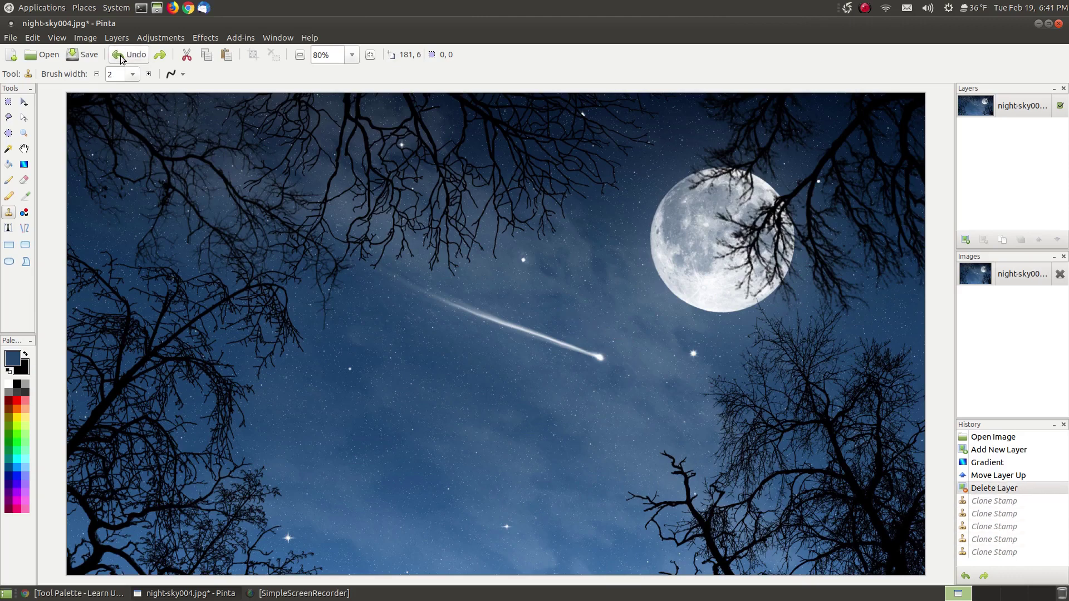
{"action": "left_click", "coordinate": [122, 55]}
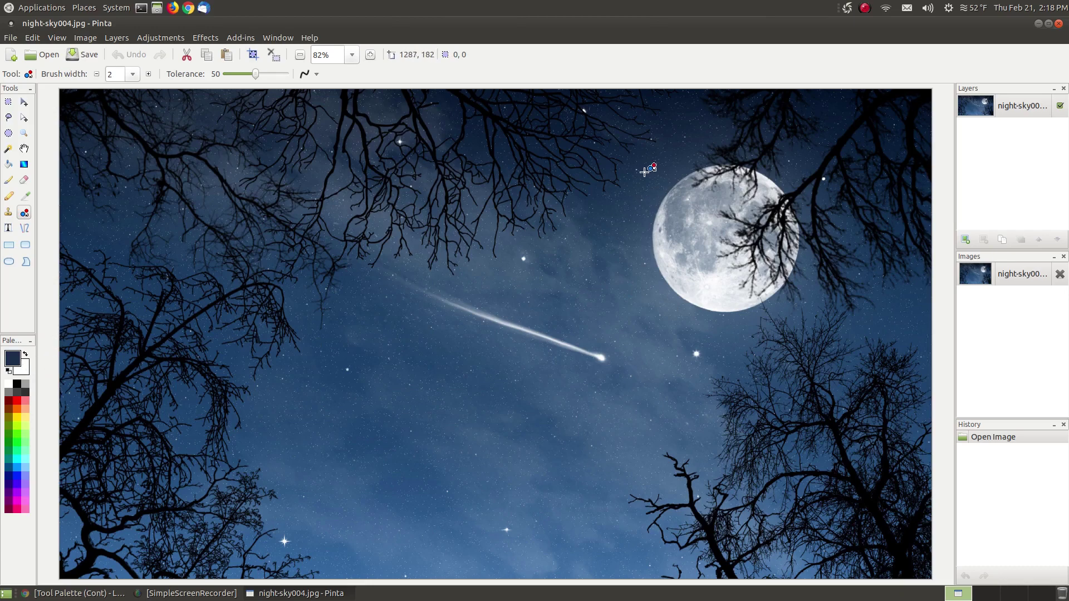
Recolor a small patch of the moon in dark blue at width 2, then the rest of it at brush width 45
{"action": "mouse_move", "coordinate": [702, 278]}
{"action": "left_mouse_down"}
{"action": "mouse_move", "coordinate": [726, 287]}
{"action": "mouse_move", "coordinate": [697, 288]}
{"action": "mouse_move", "coordinate": [718, 293]}
{"action": "left_mouse_up"}
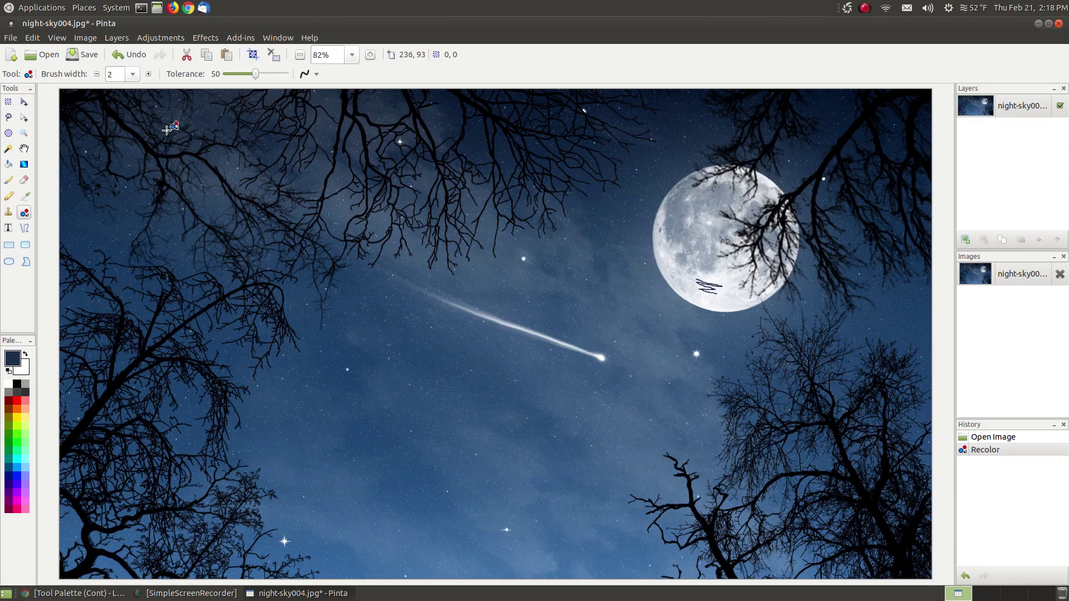
{"action": "left_click", "coordinate": [133, 78]}
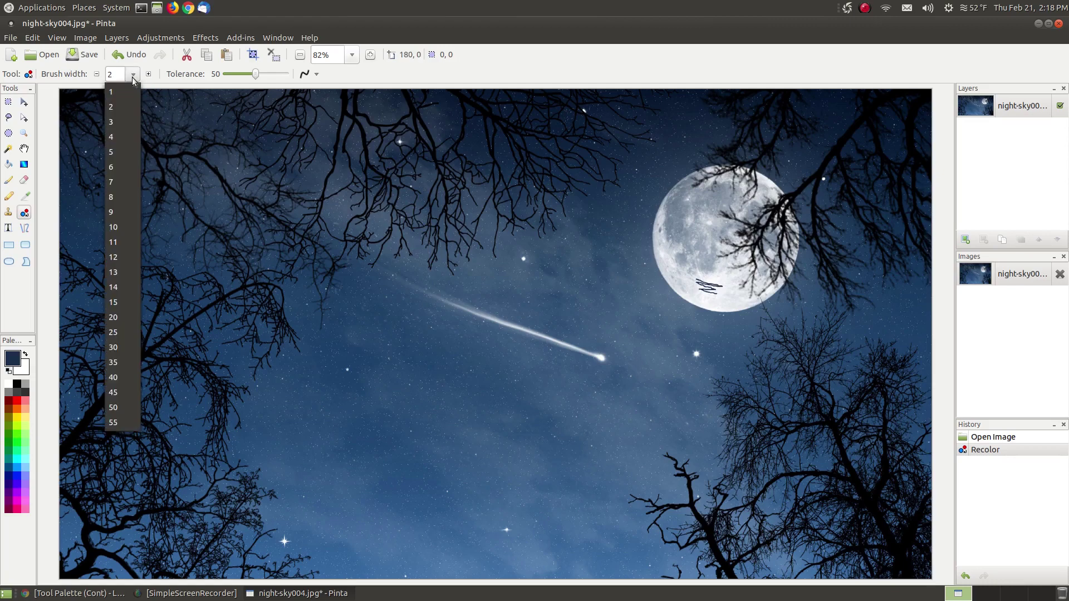
{"action": "left_click", "coordinate": [118, 393]}
{"action": "mouse_move", "coordinate": [724, 274]}
{"action": "left_mouse_down"}
{"action": "mouse_move", "coordinate": [678, 285]}
{"action": "mouse_move", "coordinate": [741, 305]}
{"action": "mouse_move", "coordinate": [700, 315]}
{"action": "mouse_move", "coordinate": [782, 294]}
{"action": "mouse_move", "coordinate": [776, 274]}
{"action": "mouse_move", "coordinate": [795, 246]}
{"action": "mouse_move", "coordinate": [784, 267]}
{"action": "mouse_move", "coordinate": [774, 257]}
{"action": "mouse_move", "coordinate": [723, 267]}
{"action": "mouse_move", "coordinate": [788, 234]}
{"action": "left_mouse_up"}
{"action": "mouse_move", "coordinate": [788, 234]}
{"action": "left_mouse_down"}
{"action": "mouse_move", "coordinate": [735, 200]}
{"action": "mouse_move", "coordinate": [770, 194]}
{"action": "mouse_move", "coordinate": [740, 180]}
{"action": "mouse_move", "coordinate": [680, 197]}
{"action": "mouse_move", "coordinate": [685, 182]}
{"action": "mouse_move", "coordinate": [714, 173]}
{"action": "mouse_move", "coordinate": [661, 217]}
{"action": "mouse_move", "coordinate": [667, 271]}
{"action": "mouse_move", "coordinate": [710, 293]}
{"action": "mouse_move", "coordinate": [709, 268]}
{"action": "mouse_move", "coordinate": [753, 279]}
{"action": "mouse_move", "coordinate": [699, 278]}
{"action": "mouse_move", "coordinate": [677, 238]}
{"action": "mouse_move", "coordinate": [723, 218]}
{"action": "mouse_move", "coordinate": [699, 205]}
{"action": "mouse_move", "coordinate": [745, 214]}
{"action": "mouse_move", "coordinate": [717, 194]}
{"action": "mouse_move", "coordinate": [682, 213]}
{"action": "mouse_move", "coordinate": [719, 269]}
{"action": "left_mouse_up"}
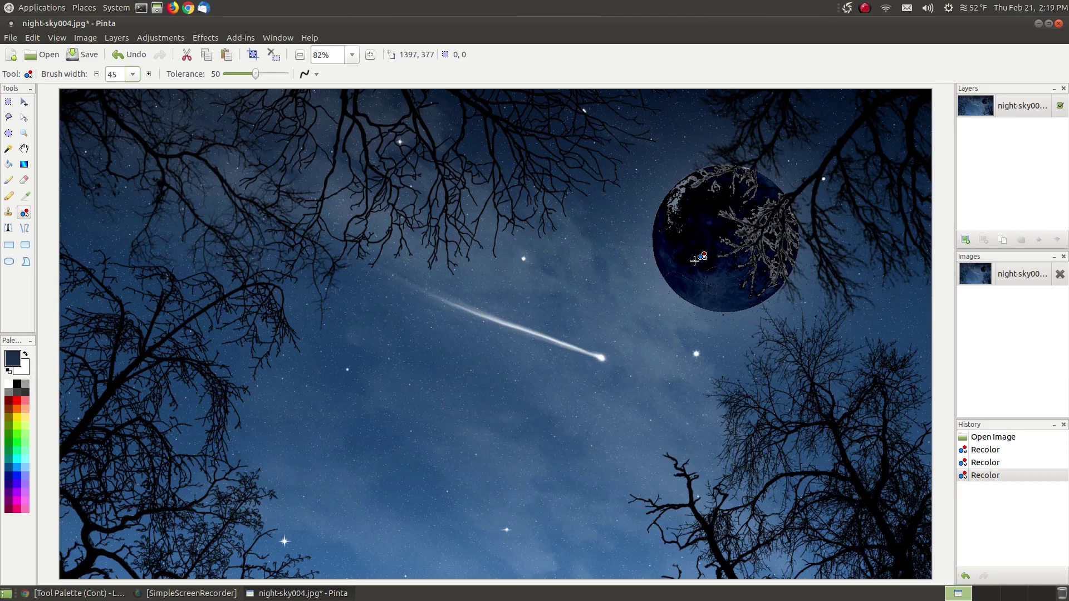
Undo all the Recolor strokes on the moon
{"action": "left_click", "coordinate": [118, 55]}
{"action": "left_click", "coordinate": [118, 55]}
{"action": "left_click", "coordinate": [118, 55]}
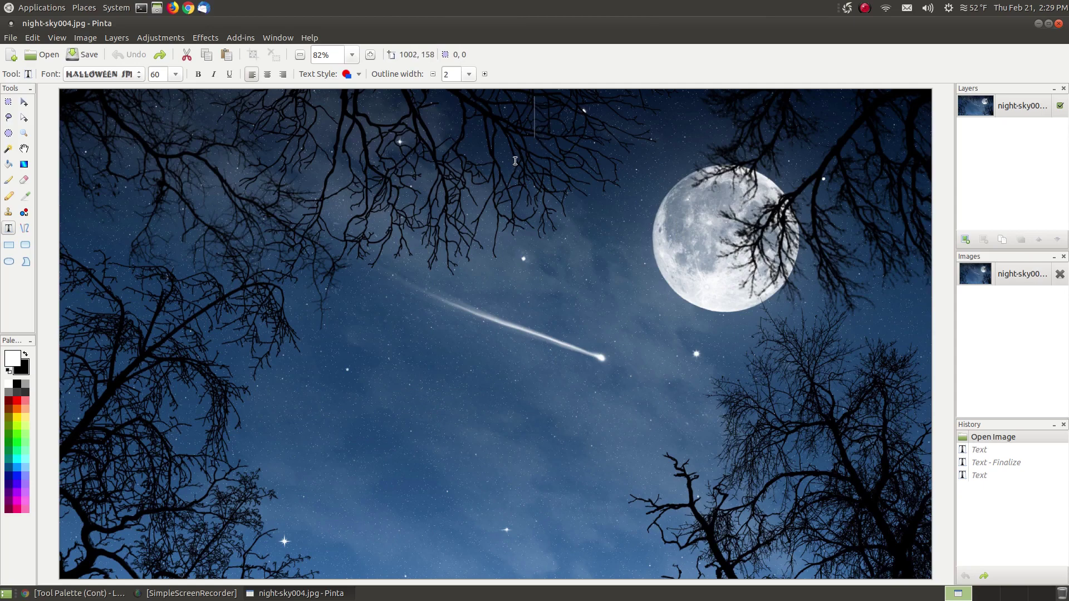
Write HAPPY HALLOWEEN as white size 60 text along the photo's upper edge above the moon
{"action": "type", "text": "HA"}
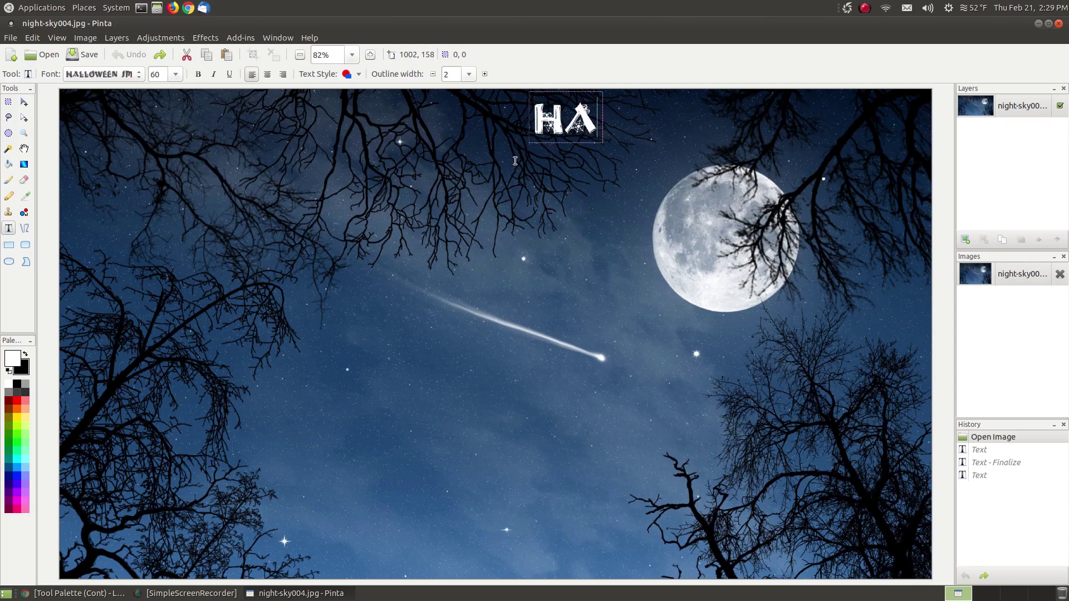
{"action": "type", "text": "PPY H"}
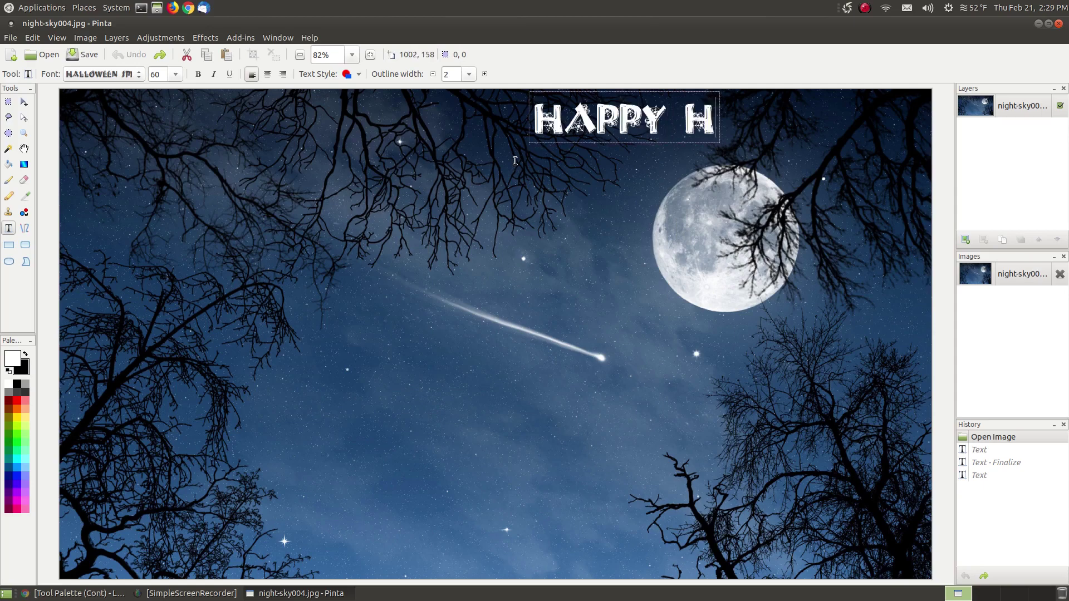
{"action": "type", "text": "ALLOWEEN"}
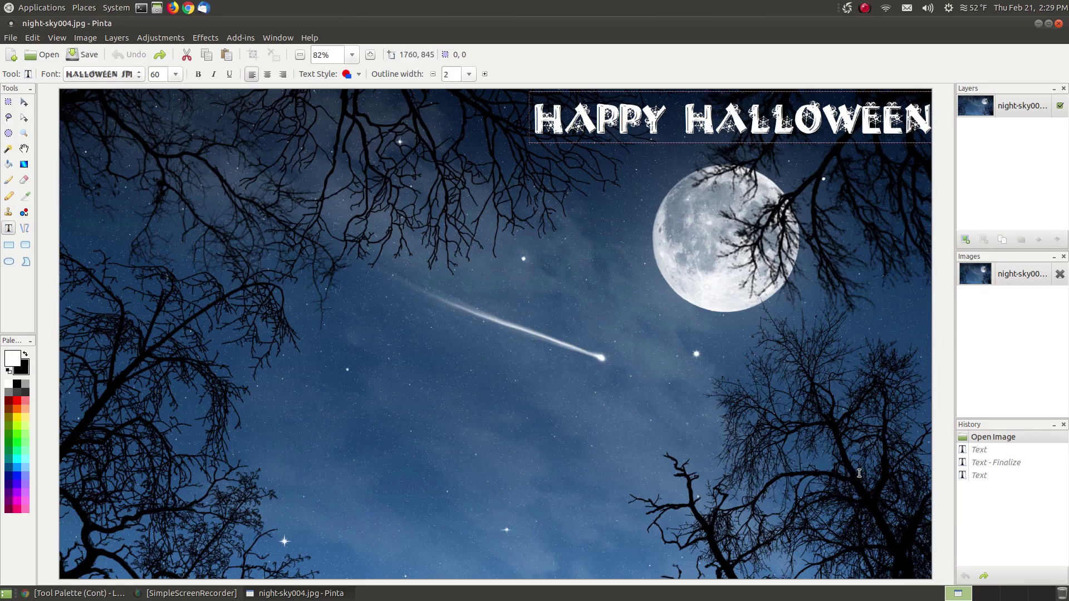
Draw a diagonal line below the shooting star with the Line/Curve tool and bend it at four points into a zigzag wave
{"action": "left_click", "coordinate": [26, 230]}
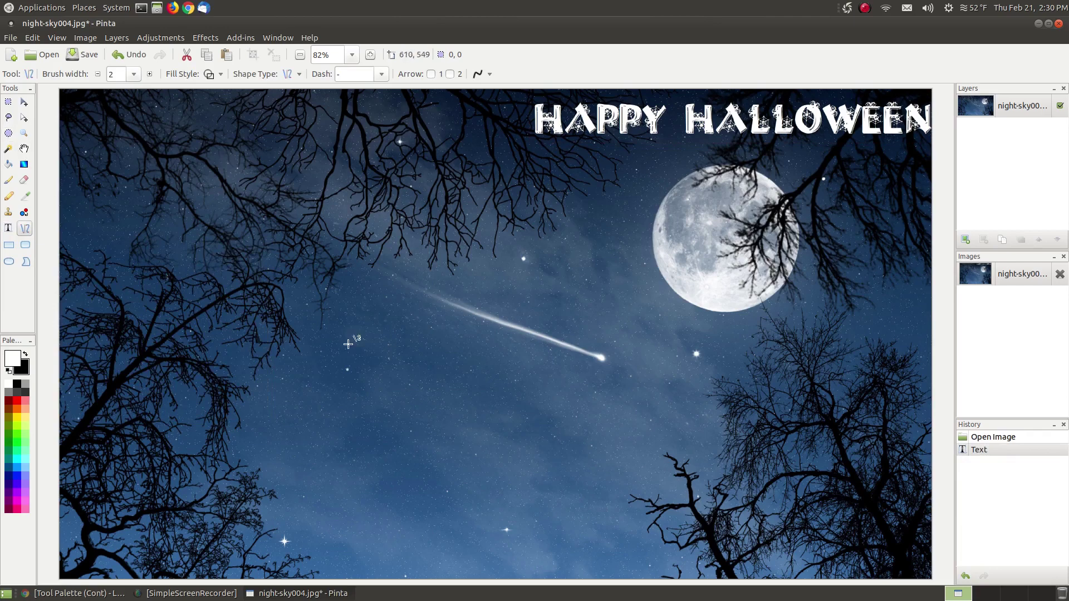
{"action": "mouse_move", "coordinate": [349, 308]}
{"action": "left_mouse_down"}
{"action": "mouse_move", "coordinate": [530, 396]}
{"action": "mouse_move", "coordinate": [652, 437]}
{"action": "left_mouse_up"}
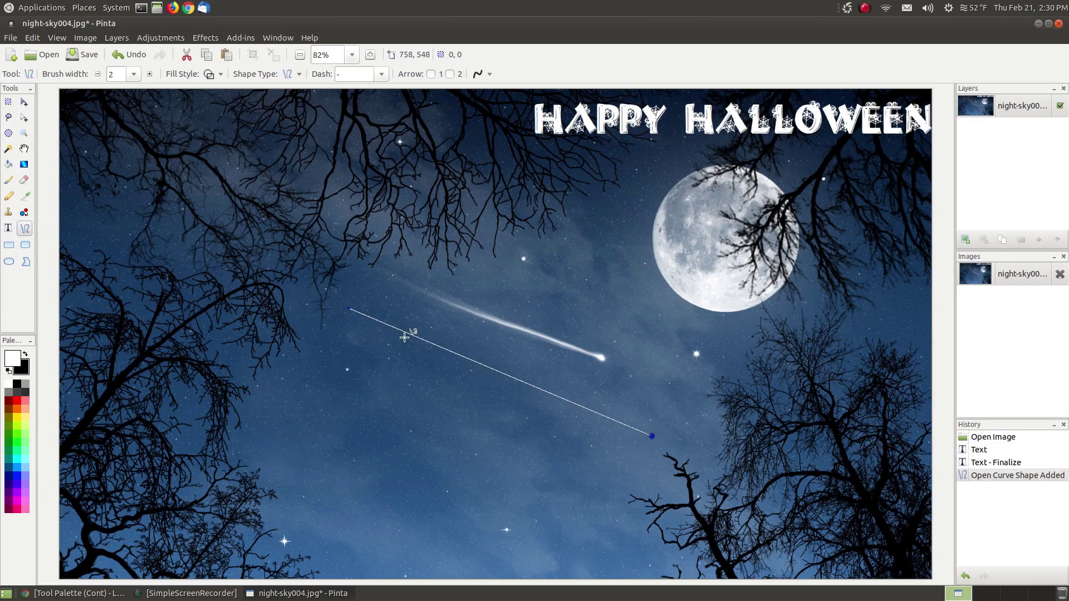
{"action": "left_click_drag", "start_coordinate": [407, 335], "coordinate": [371, 413]}
{"action": "left_click_drag", "start_coordinate": [515, 432], "coordinate": [547, 281]}
{"action": "left_click_drag", "start_coordinate": [612, 338], "coordinate": [504, 477]}
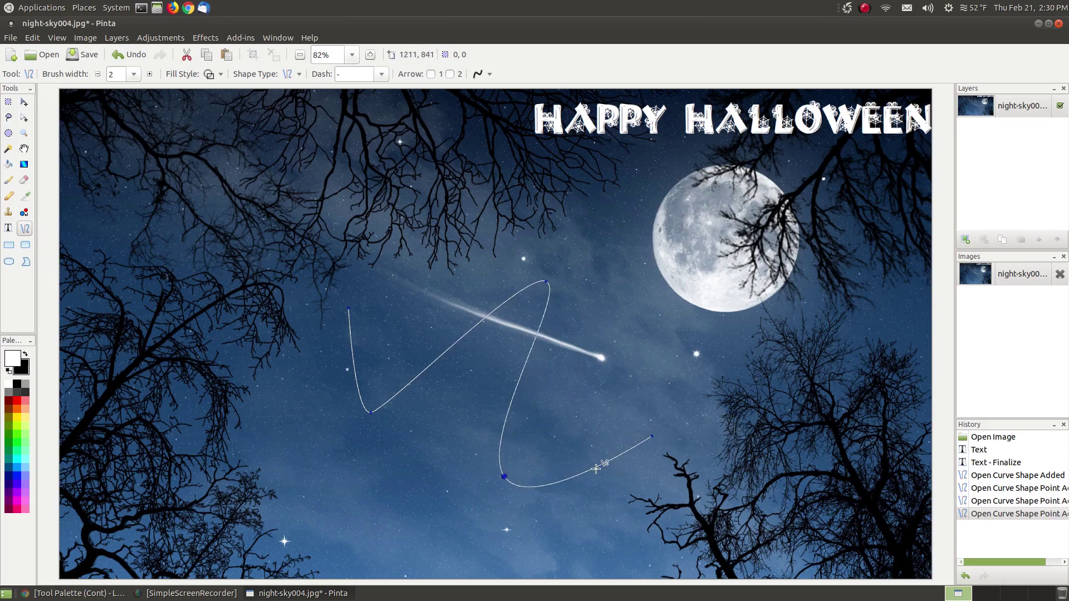
{"action": "left_click_drag", "start_coordinate": [595, 471], "coordinate": [625, 332]}
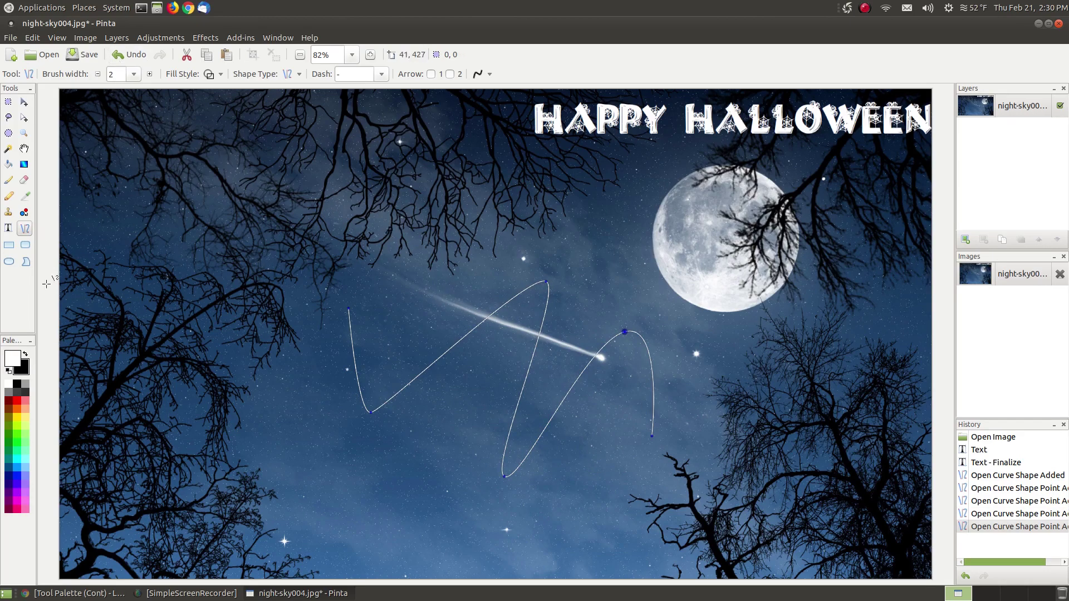
Draw a wide rectangle around the shooting star and a rounded rectangle with radius 20 over the trees on the left
{"action": "left_click", "coordinate": [8, 246]}
{"action": "left_click_drag", "start_coordinate": [365, 191], "coordinate": [680, 332]}
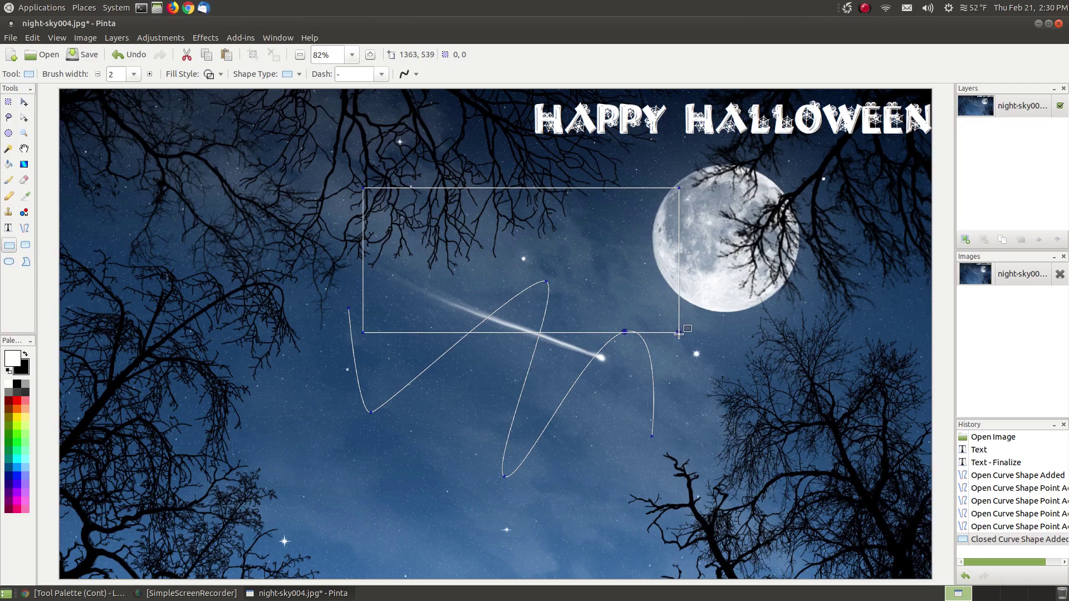
{"action": "left_click", "coordinate": [26, 247]}
{"action": "left_click_drag", "start_coordinate": [132, 292], "coordinate": [351, 437]}
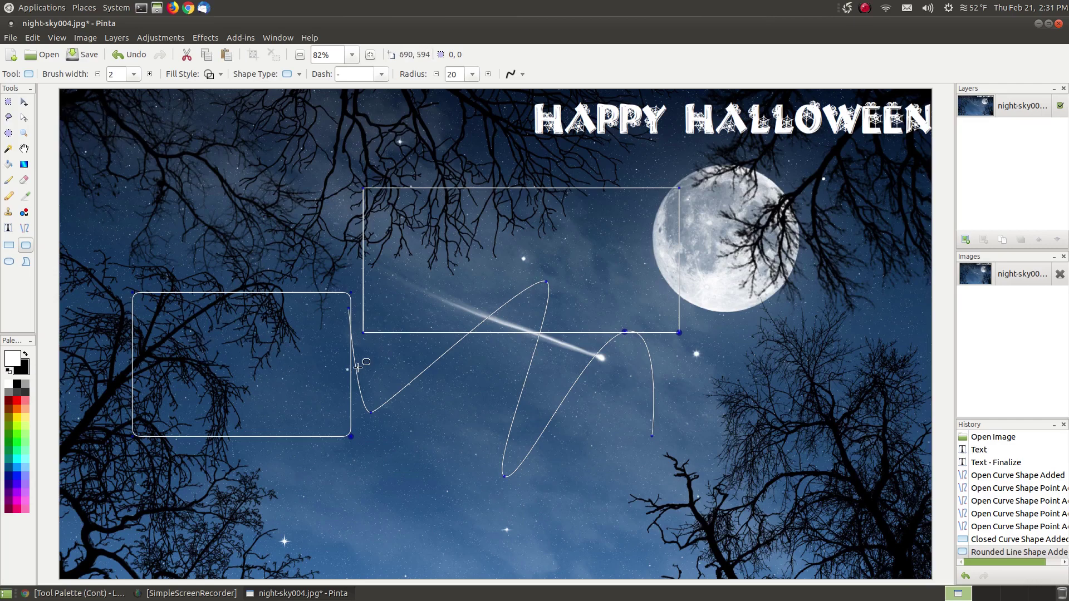
Draw a circle outline with the Ellipse tool over the branches below and right of the moon
{"action": "left_click", "coordinate": [9, 265]}
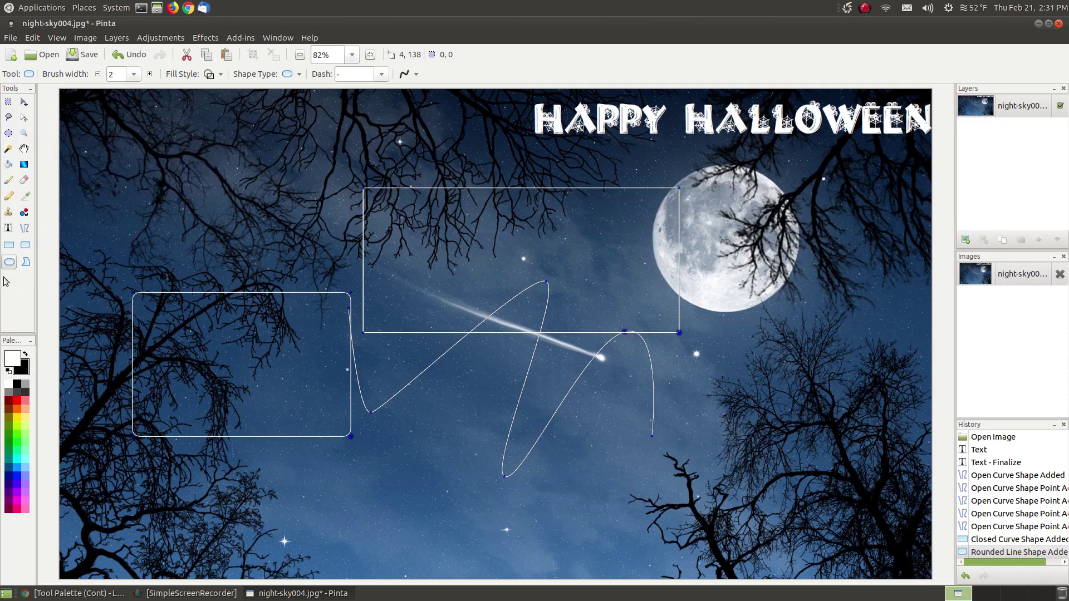
{"action": "left_click_drag", "start_coordinate": [752, 241], "coordinate": [931, 418]}
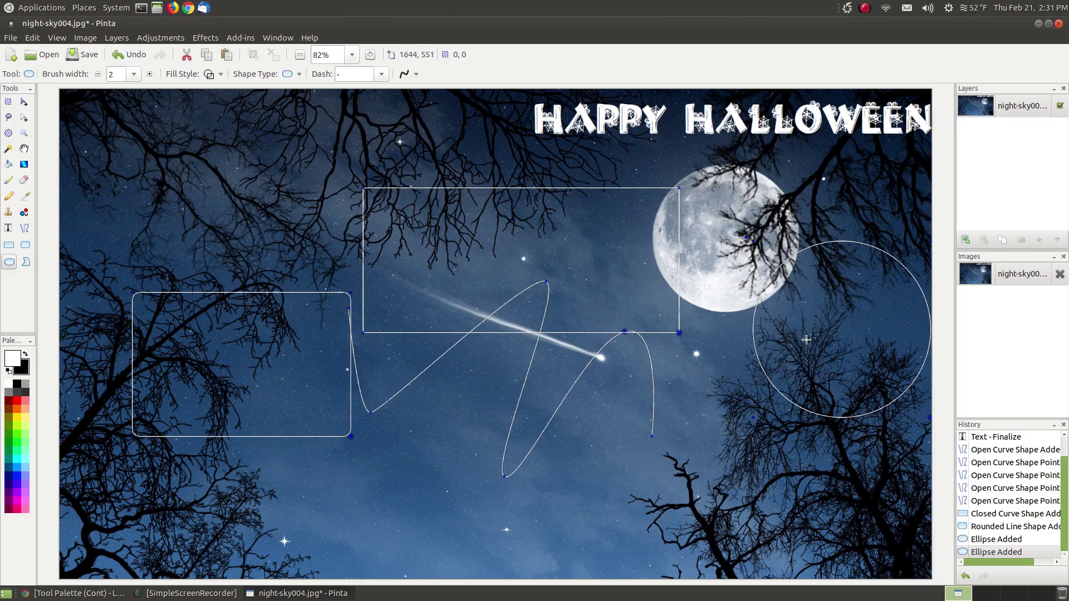
Draw a bowl-shaped freeform outline below the wave, a short vertical stroke above it, and a long freeform shape running down from the moon
{"action": "left_click", "coordinate": [26, 262]}
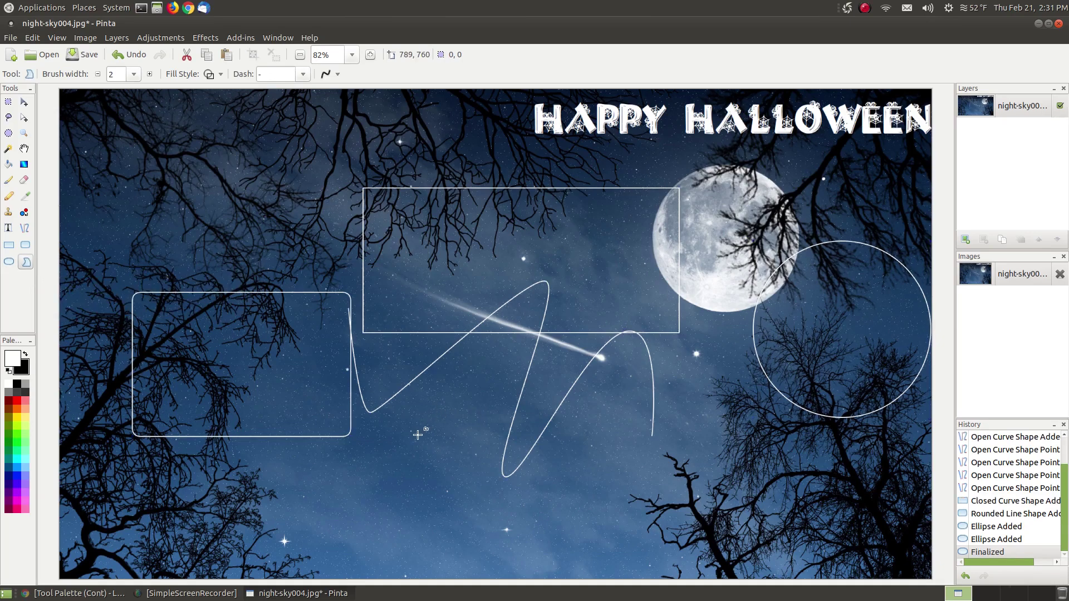
{"action": "left_click_drag", "start_coordinate": [612, 414], "coordinate": [418, 434]}
{"action": "left_click_drag", "start_coordinate": [509, 405], "coordinate": [507, 381]}
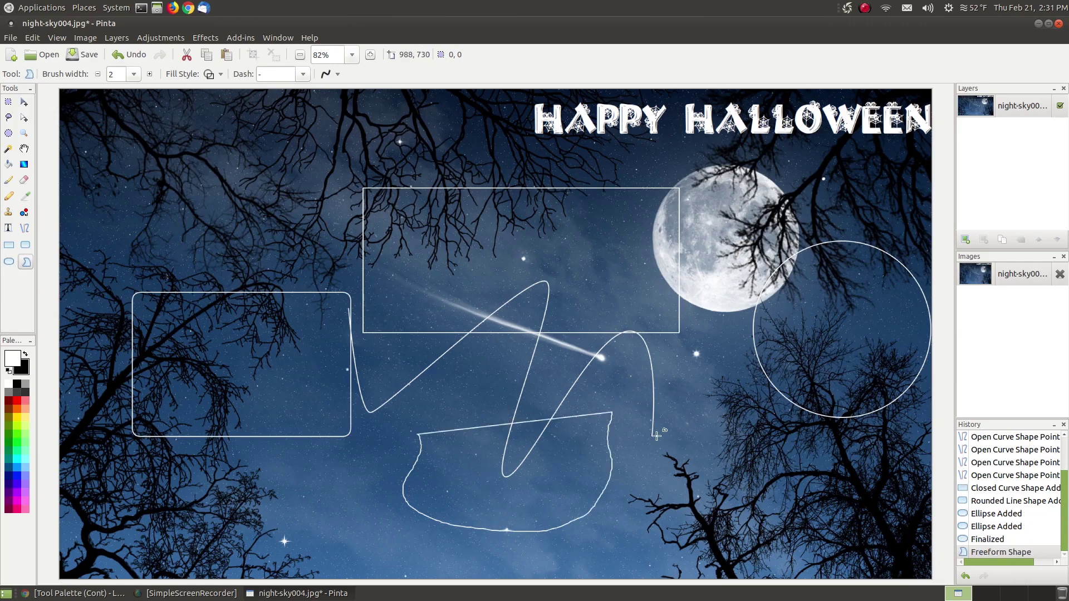
{"action": "mouse_move", "coordinate": [772, 472]}
{"action": "left_mouse_down"}
{"action": "mouse_move", "coordinate": [731, 344]}
{"action": "mouse_move", "coordinate": [721, 238]}
{"action": "mouse_move", "coordinate": [715, 257]}
{"action": "left_mouse_up"}
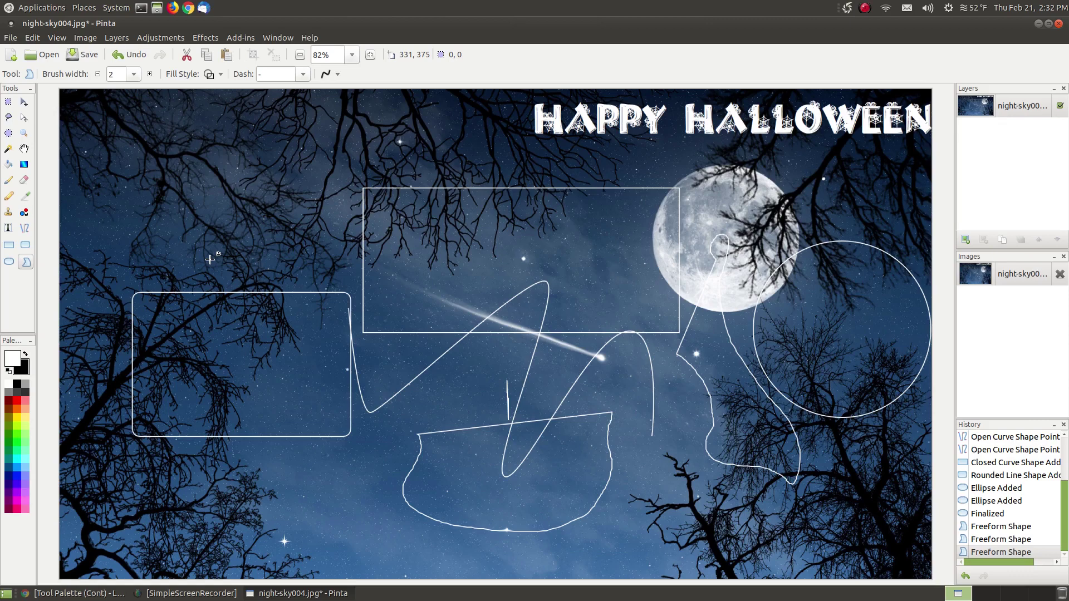
Switch to Chrome, review the Recolor, Text and Line/Curve descriptions on the Tool Palette (Cont) page, and return to Pinta
{"action": "left_click", "coordinate": [78, 593]}
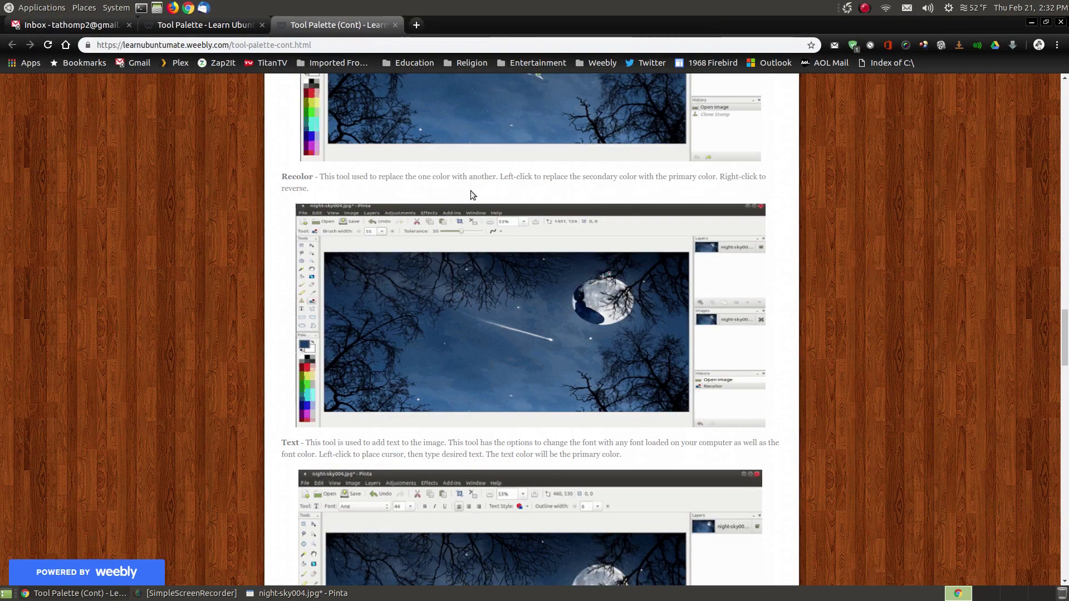
{"action": "scroll", "coordinate": [585, 384], "scroll_direction": "down", "scroll_amount": 7}
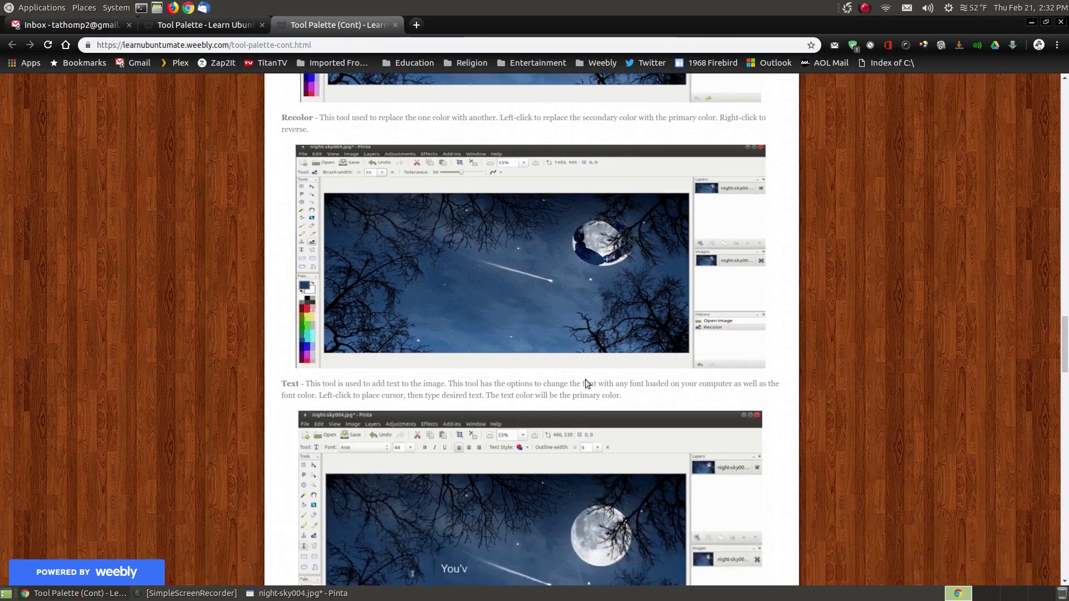
{"action": "scroll", "coordinate": [586, 384], "scroll_direction": "down", "scroll_amount": 3}
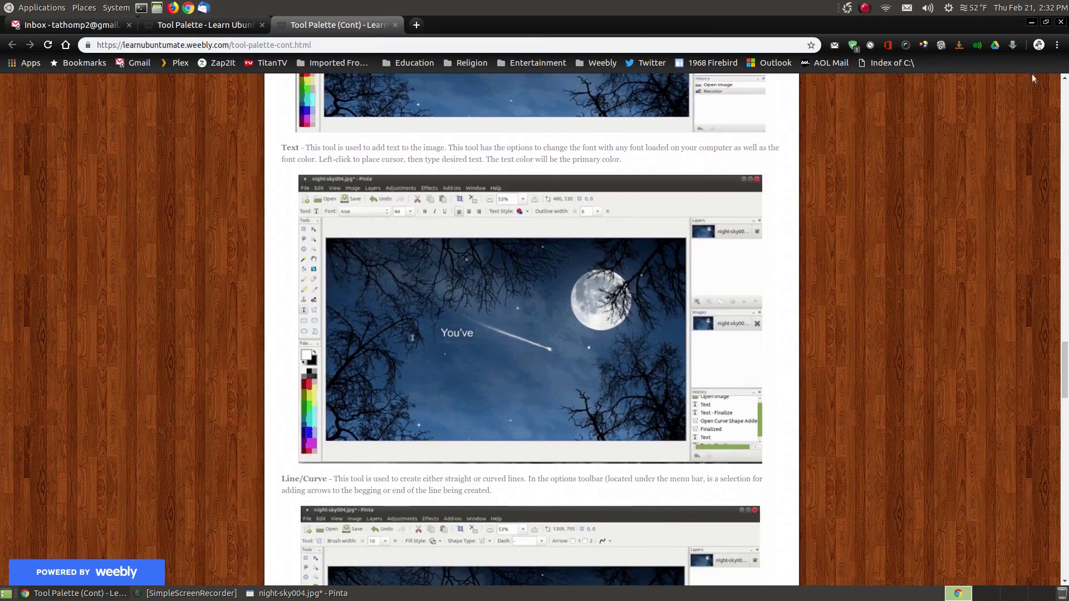
{"action": "left_click", "coordinate": [1032, 23]}
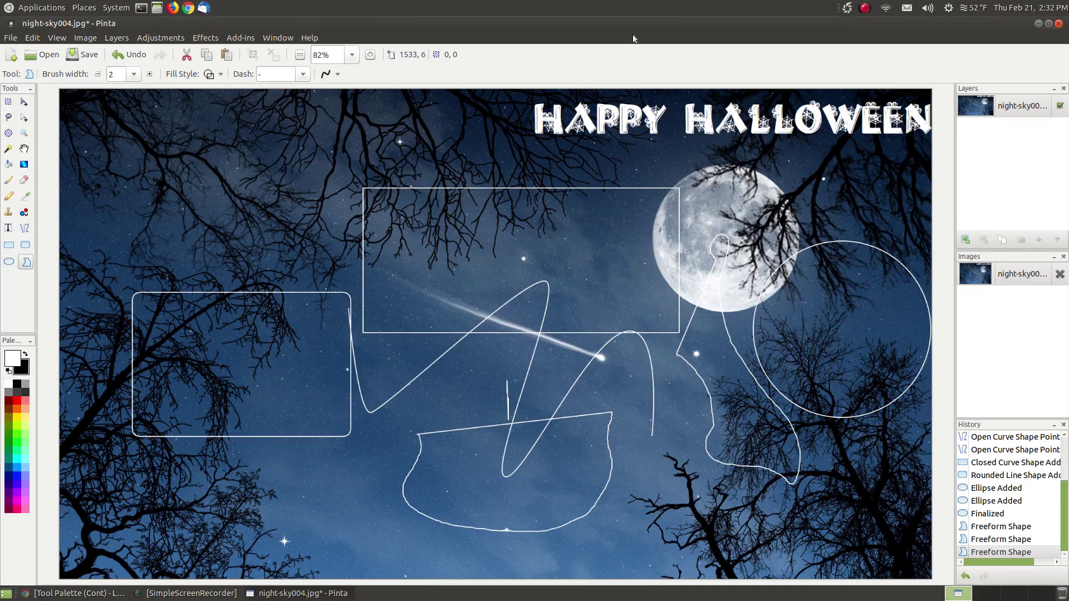